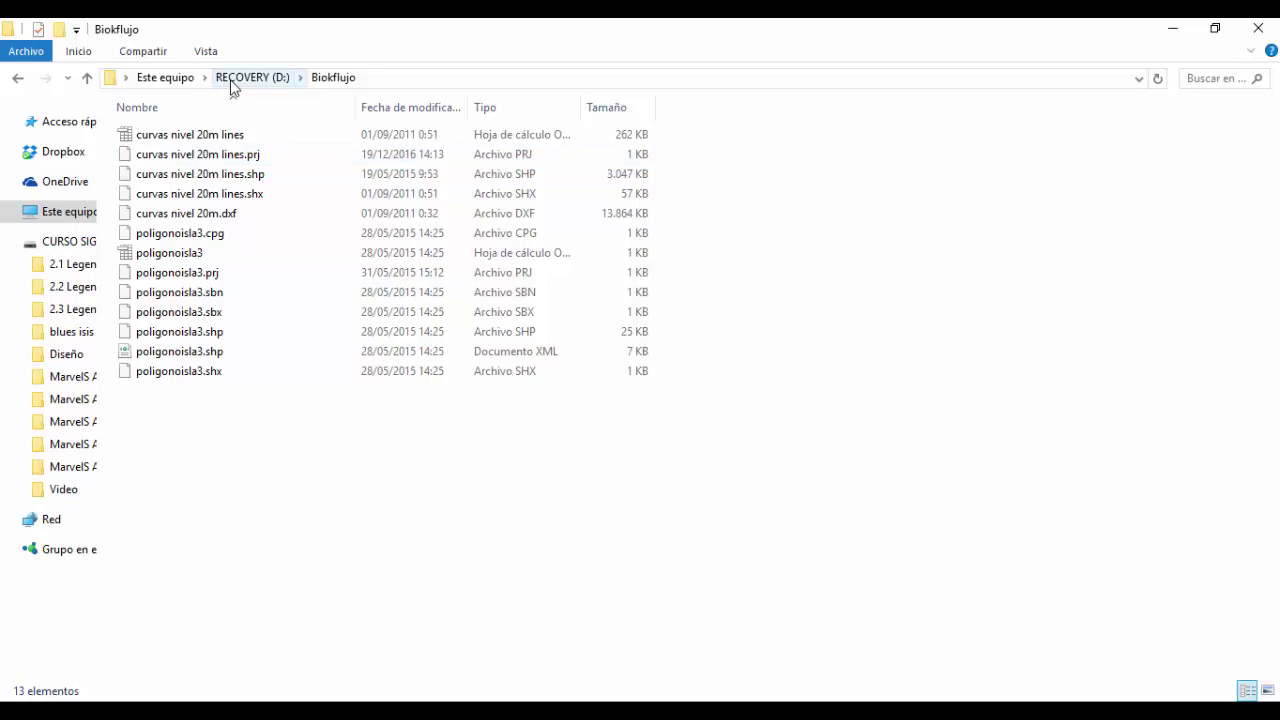
# - Switch to ArcMap and save a new blank map document as Flujo.mxd in the Biokflujo folder on drive D:
pyautogui.click(231, 80)
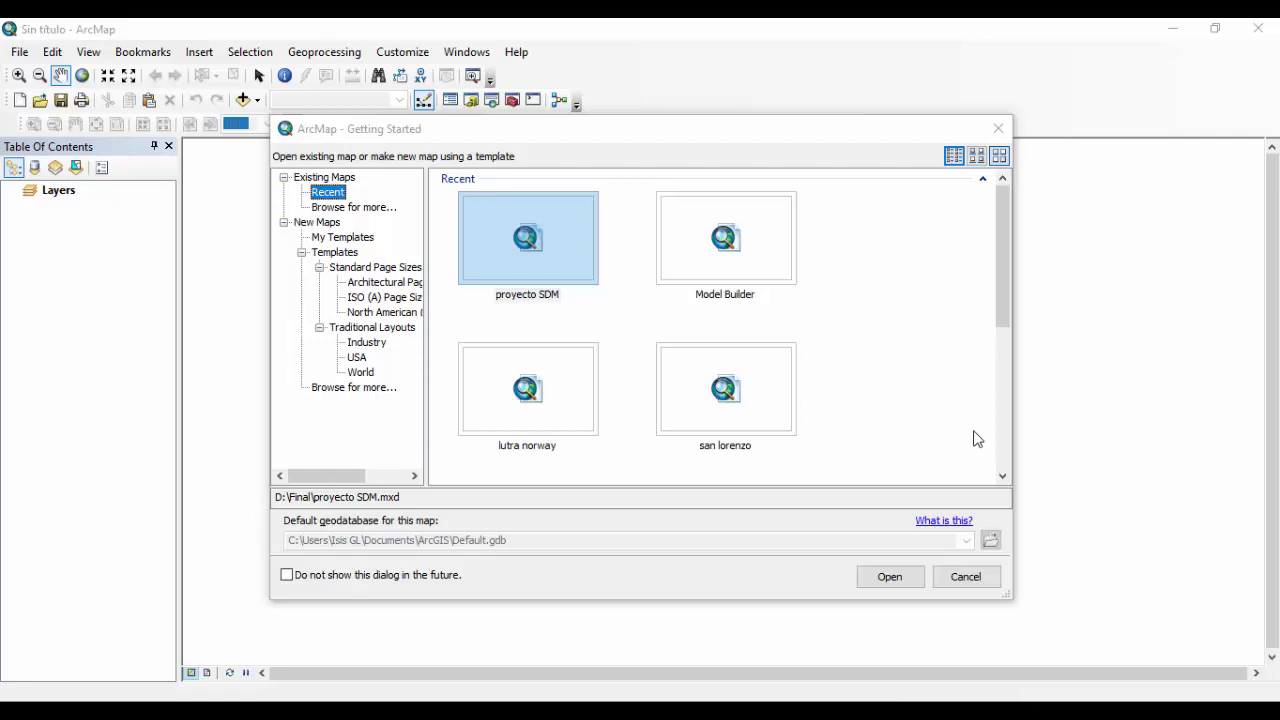
pyautogui.click(998, 128)
pyautogui.hotkey('alt', 'f')
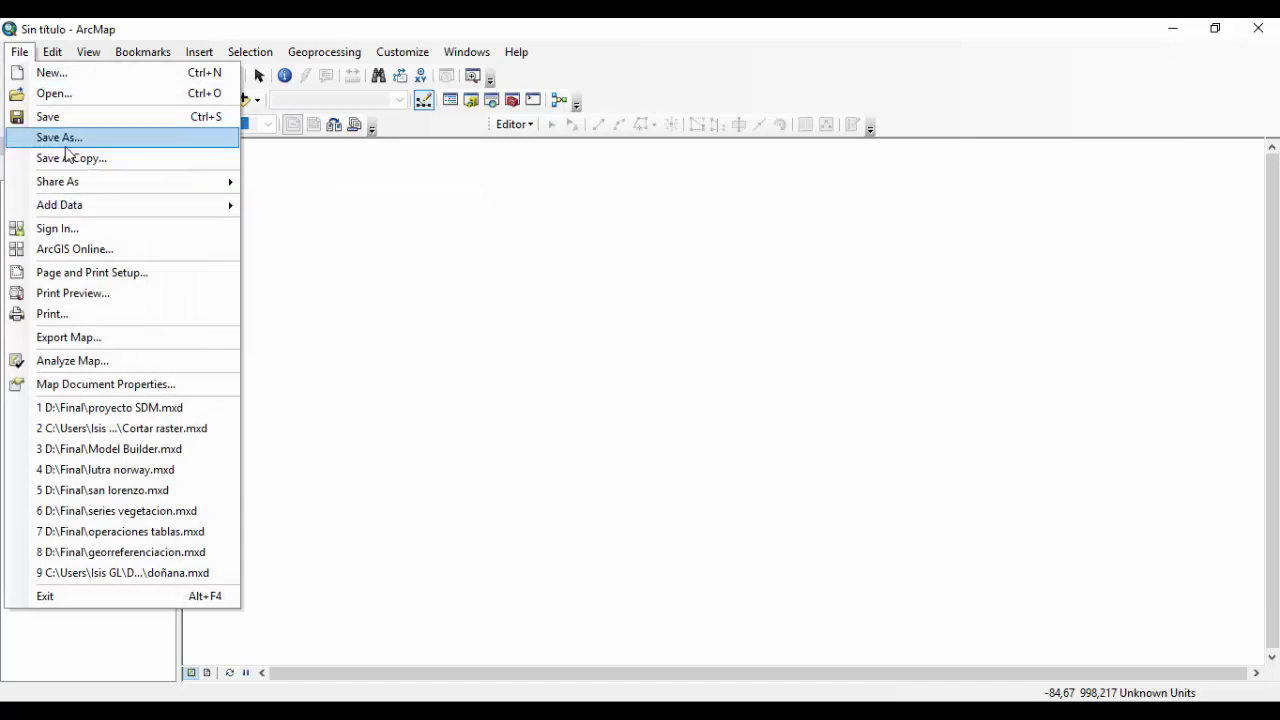
pyautogui.click(64, 137)
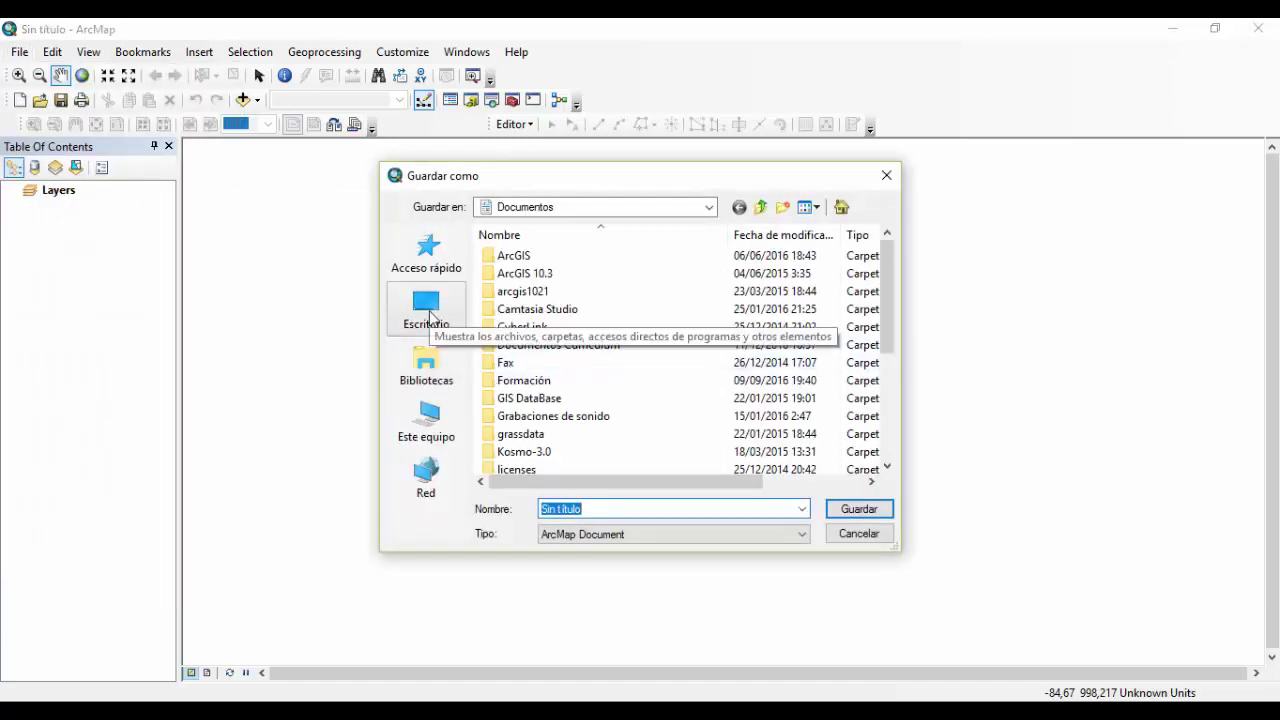
pyautogui.click(427, 420)
pyautogui.moveTo(900, 331); pyautogui.dragTo(899, 448)
pyautogui.doubleClick(536, 398)
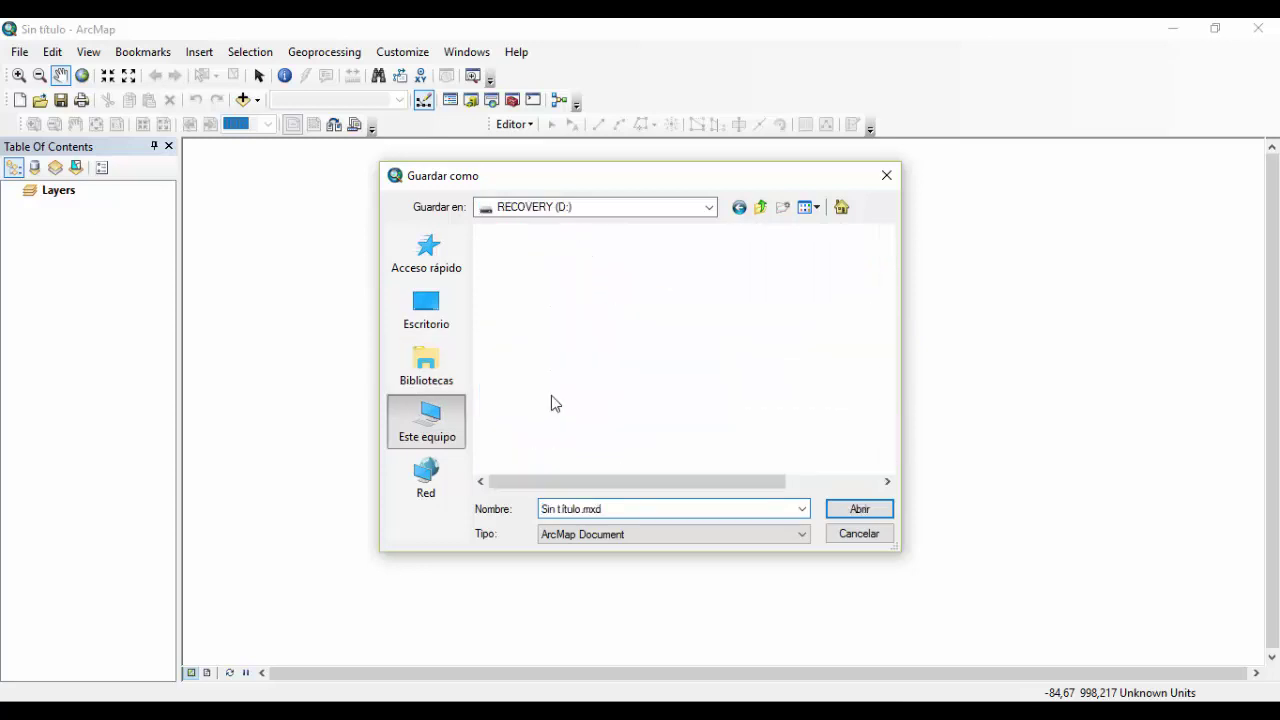
pyautogui.doubleClick(506, 258)
pyautogui.click(577, 509)
pyautogui.moveTo(577, 509); pyautogui.dragTo(513, 518)
pyautogui.press('BackSpace')
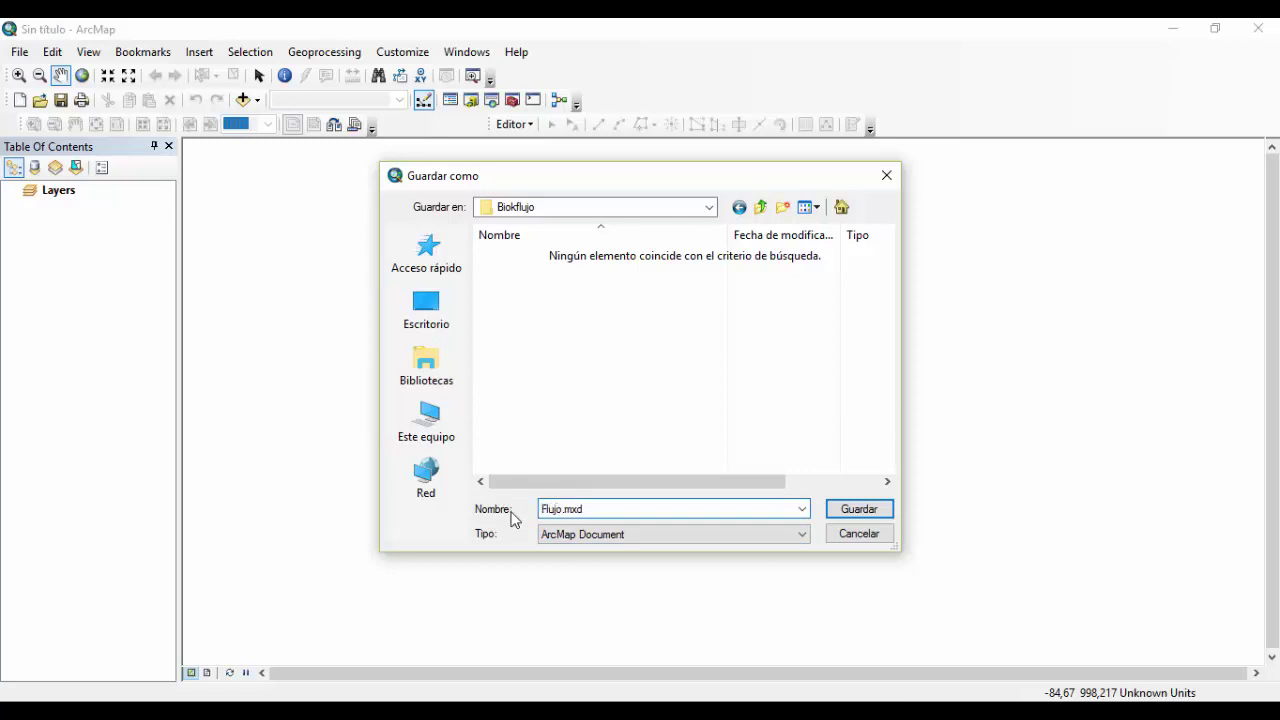
pyautogui.click(855, 512)
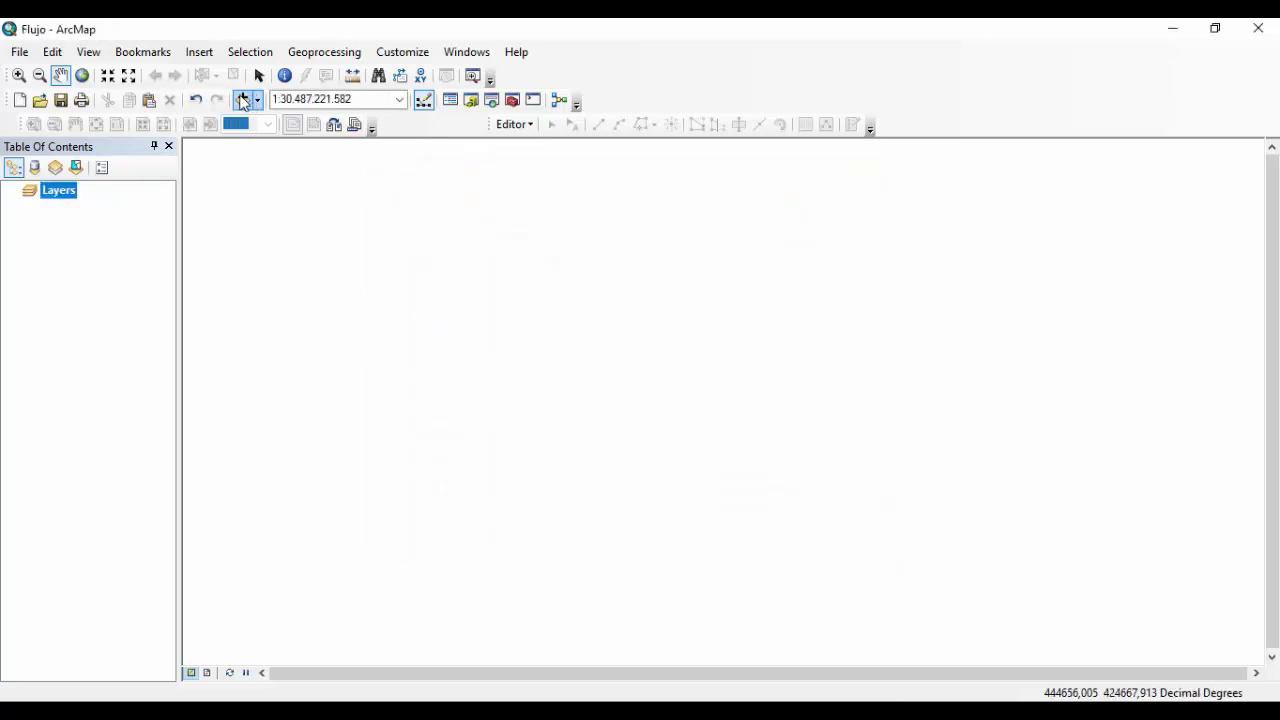
# - Add a folder connection to D:\Biokflujo while adding data to the map
pyautogui.click(245, 99)
pyautogui.click(783, 245)
pyautogui.click(601, 376)
pyautogui.moveTo(770, 335); pyautogui.dragTo(769, 349)
pyautogui.doubleClick(615, 336)
pyautogui.click(601, 356)
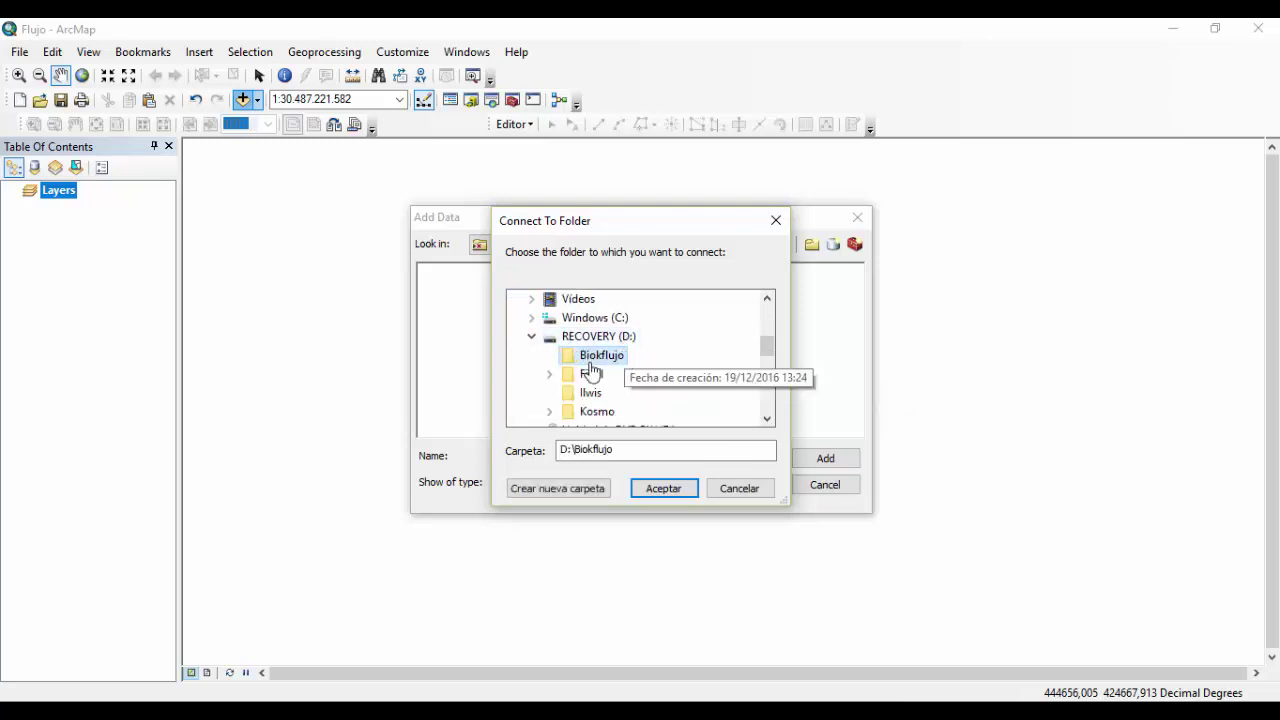
pyautogui.click(662, 487)
# - Add the curvas nivel 20m lines and poligonoisla3 shapefiles to the map
pyautogui.click(499, 288)
pyautogui.keyDown('shift'); pyautogui.click(478, 303); pyautogui.keyUp('shift')
pyautogui.click(825, 458)
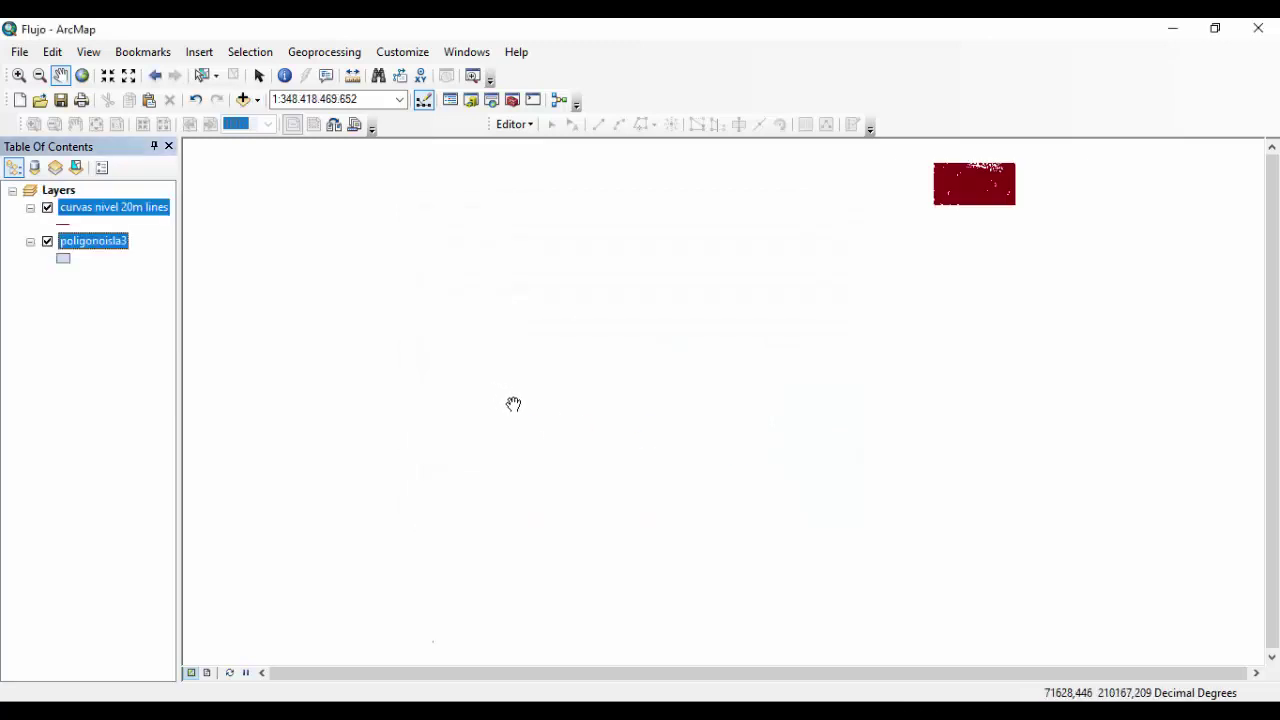
# - Zoom to the extent of both layers and examine how the contour lines and the island polygon are located
pyautogui.rightClick(107, 243)
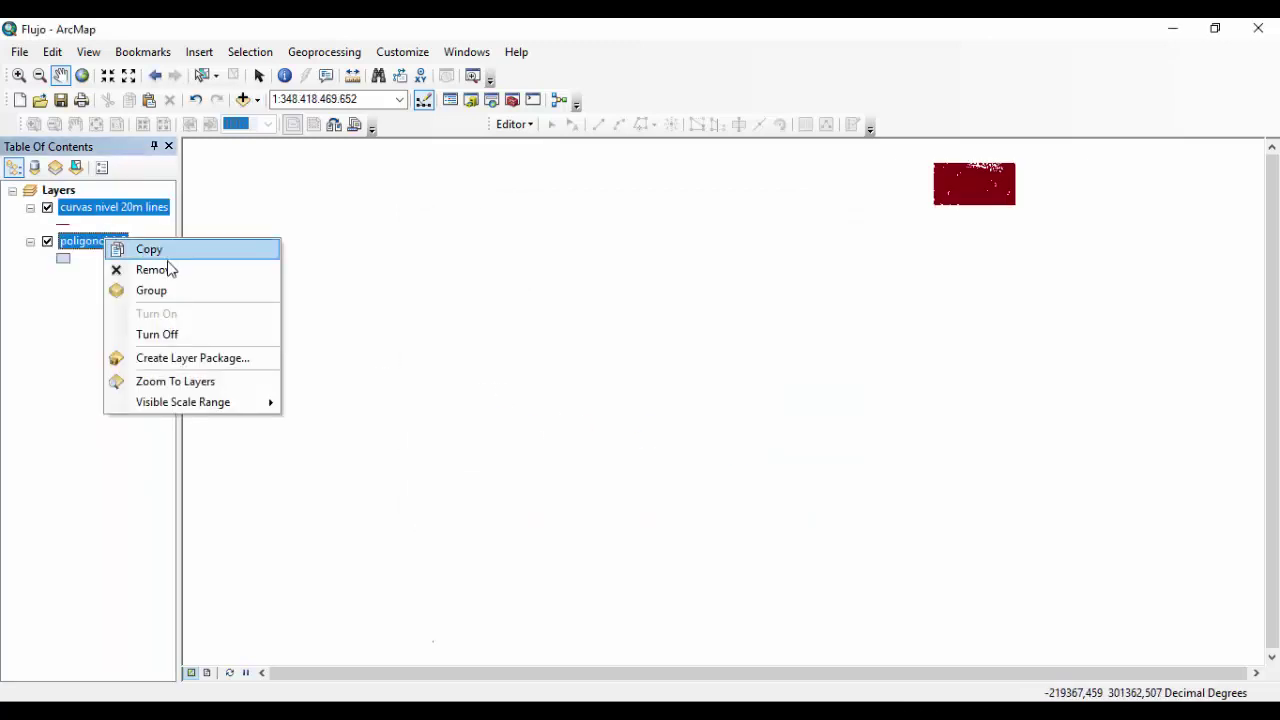
pyautogui.moveTo(166, 401)
pyautogui.click(217, 381)
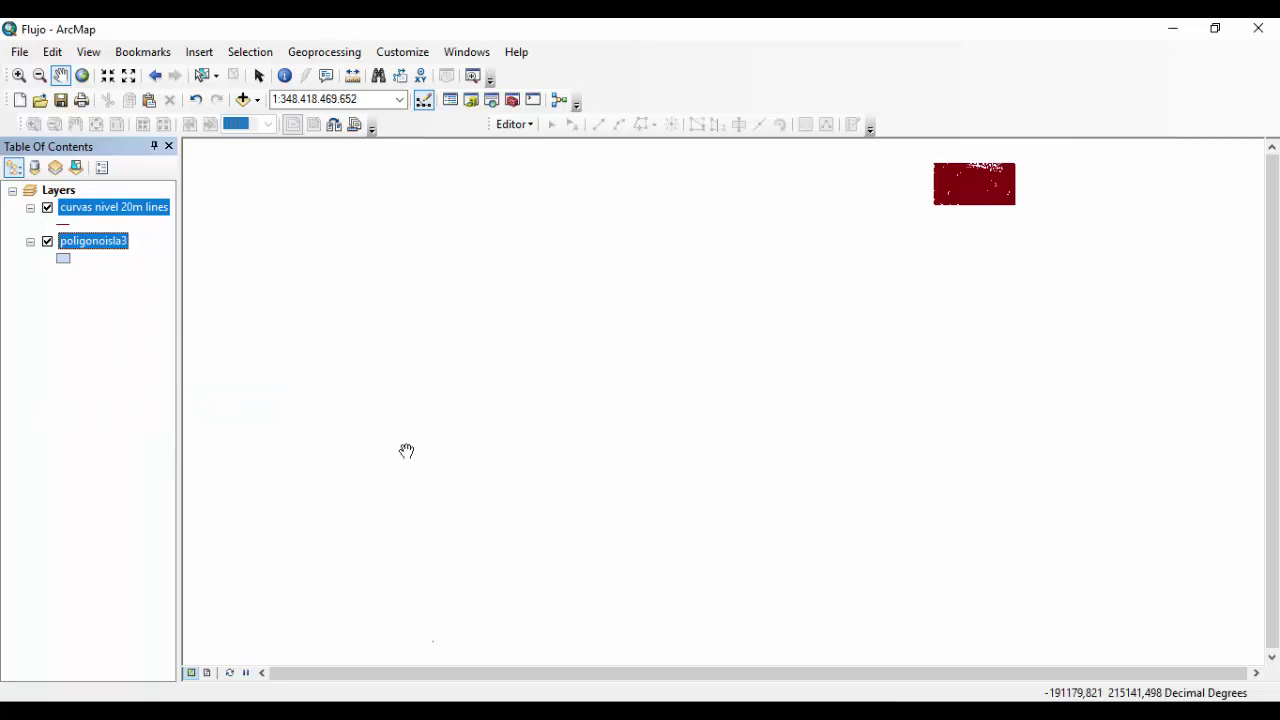
pyautogui.moveTo(642, 433); pyautogui.dragTo(769, 409)
pyautogui.moveTo(882, 325); pyautogui.dragTo(667, 440)
pyautogui.moveTo(853, 365); pyautogui.dragTo(648, 443)
pyautogui.scroll(-1, 660, 400)
pyautogui.moveTo(728, 387); pyautogui.dragTo(508, 277)
pyautogui.rightClick(122, 215)
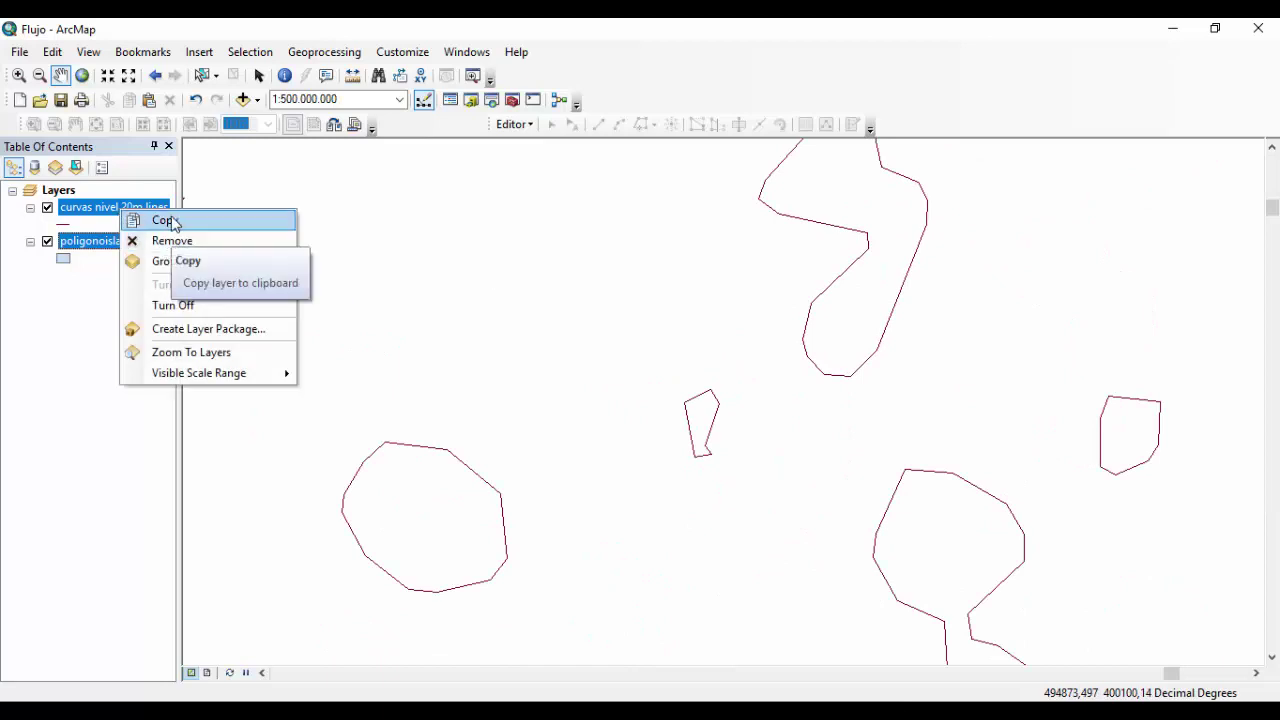
pyautogui.click(215, 353)
# - Check the coordinate system in the source properties of the curvas nivel 20m lines layer
pyautogui.rightClick(104, 209)
pyautogui.click(120, 597)
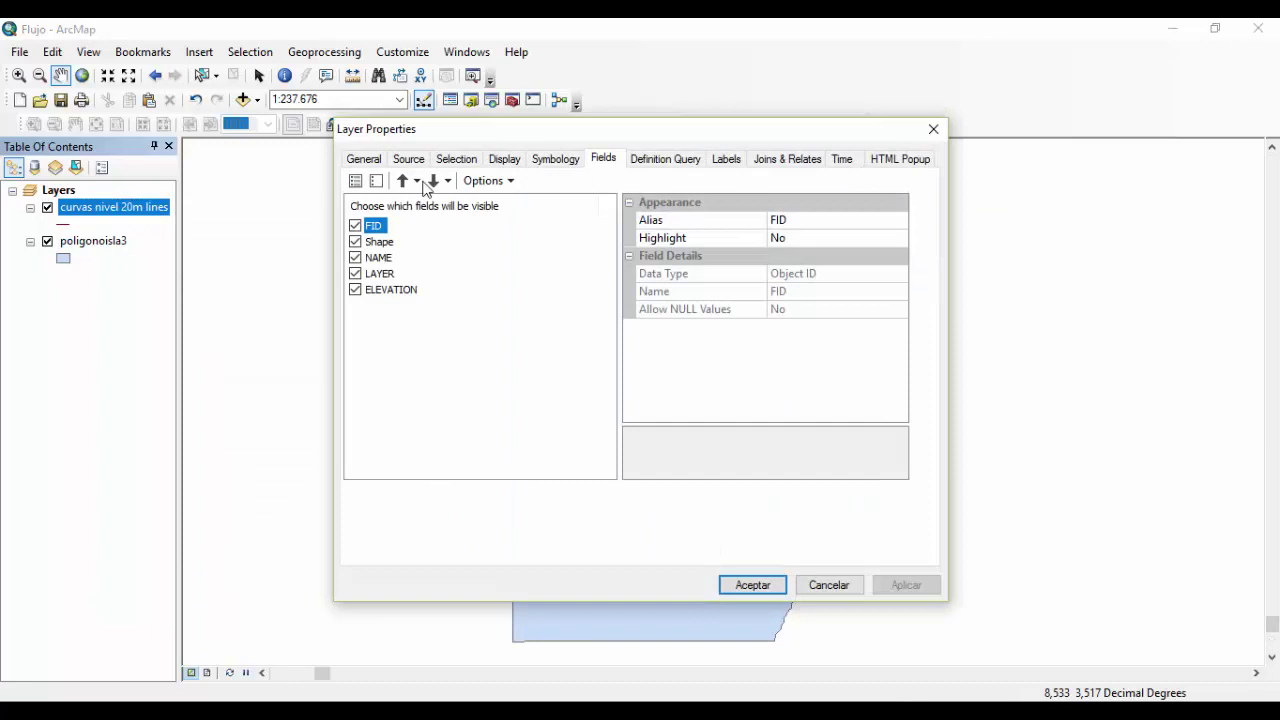
pyautogui.click(366, 159)
pyautogui.click(409, 160)
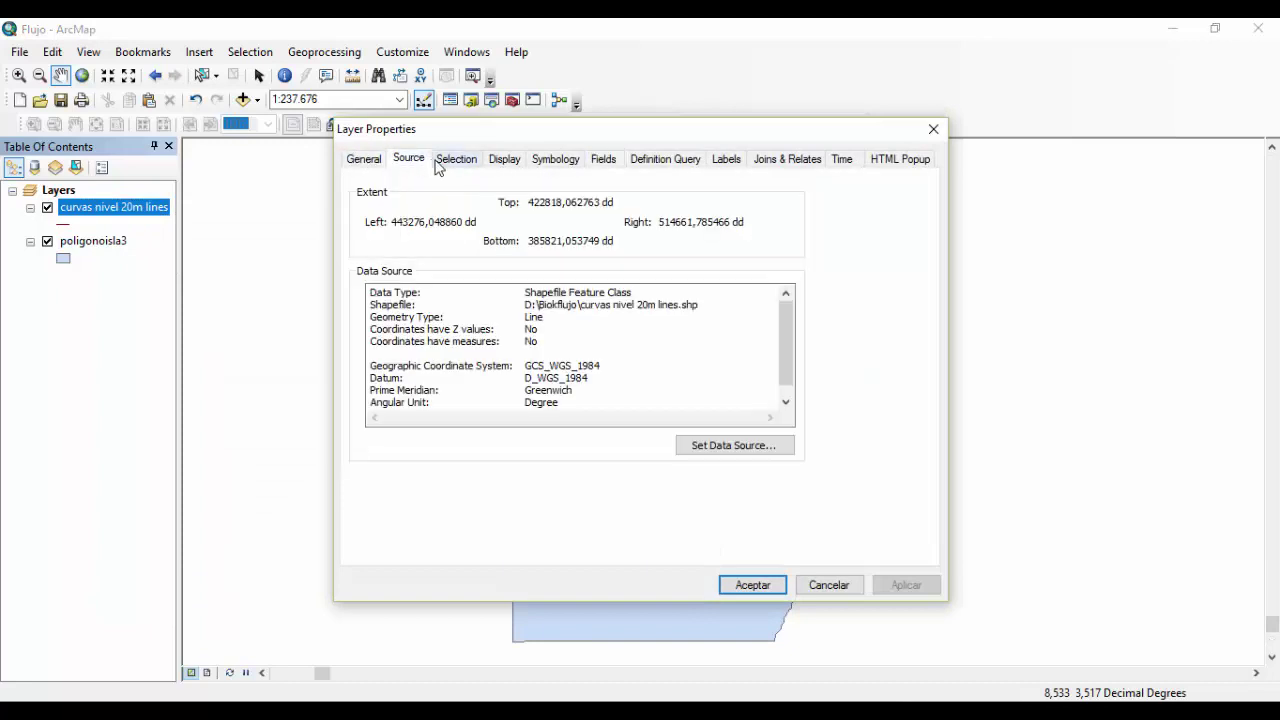
pyautogui.moveTo(529, 360); pyautogui.dragTo(600, 361)
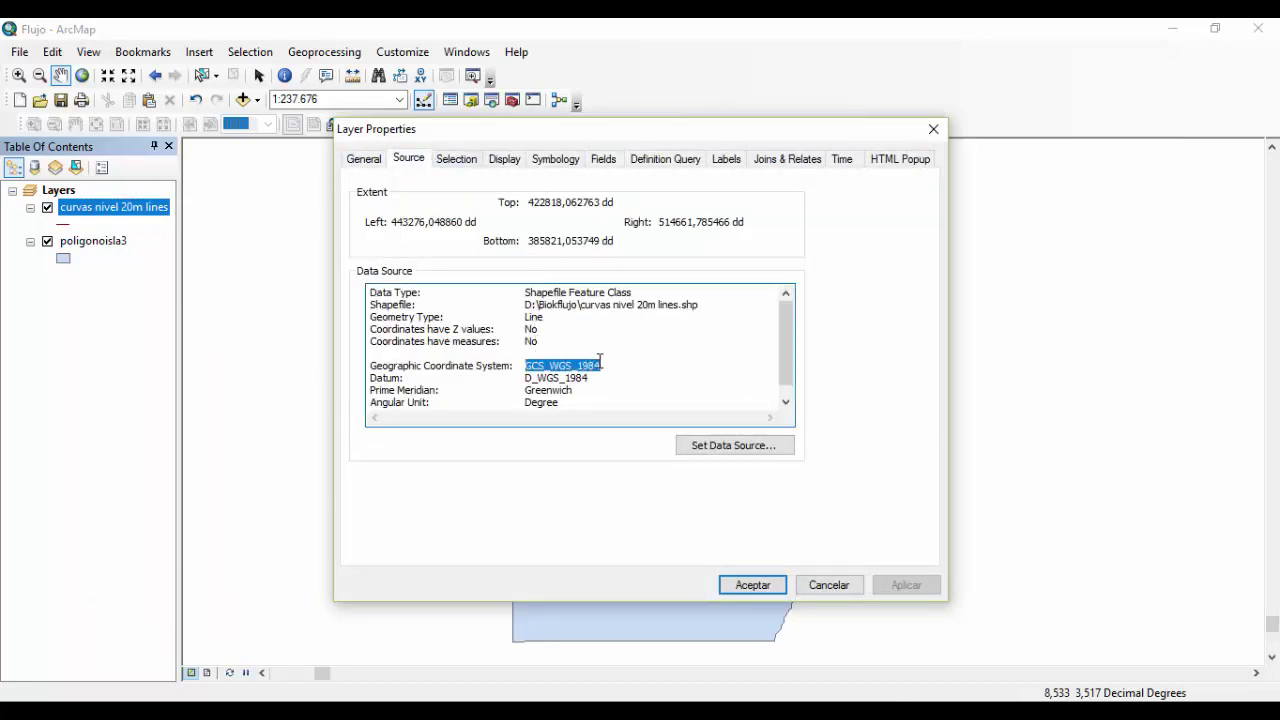
pyautogui.scroll(-1, 775, 340)
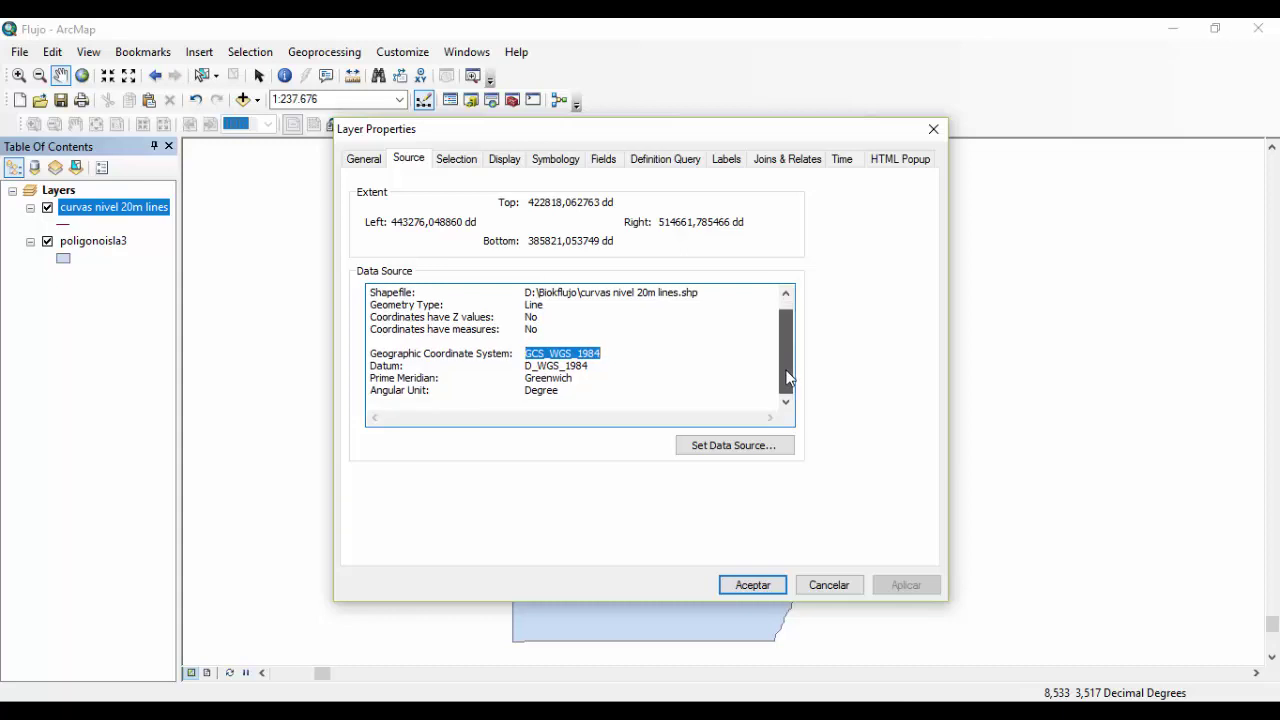
pyautogui.click(933, 129)
# - Copy the projected coordinate system name WGS_1984_UTM_Zone_32N from the poligonoisla3 layer's source properties
pyautogui.click(95, 242)
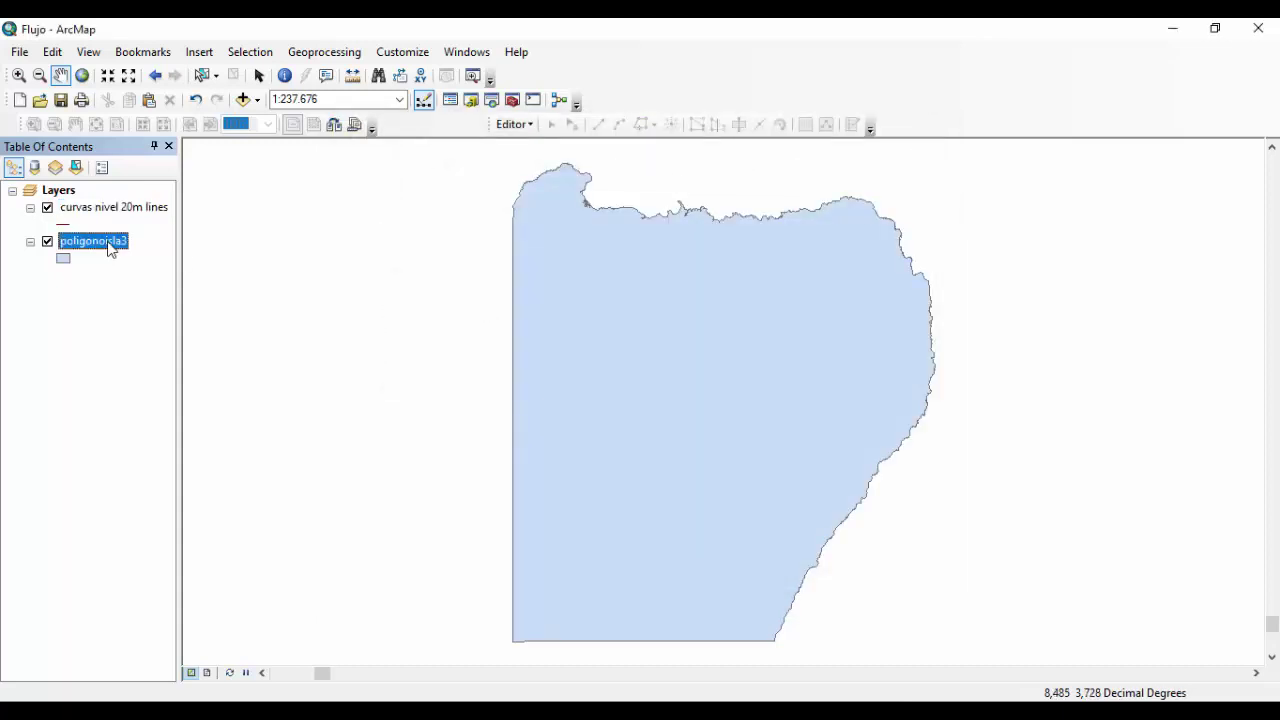
pyautogui.doubleClick(111, 249)
pyautogui.moveTo(657, 372); pyautogui.dragTo(527, 361)
pyautogui.hotkey('ctrl', 'c')
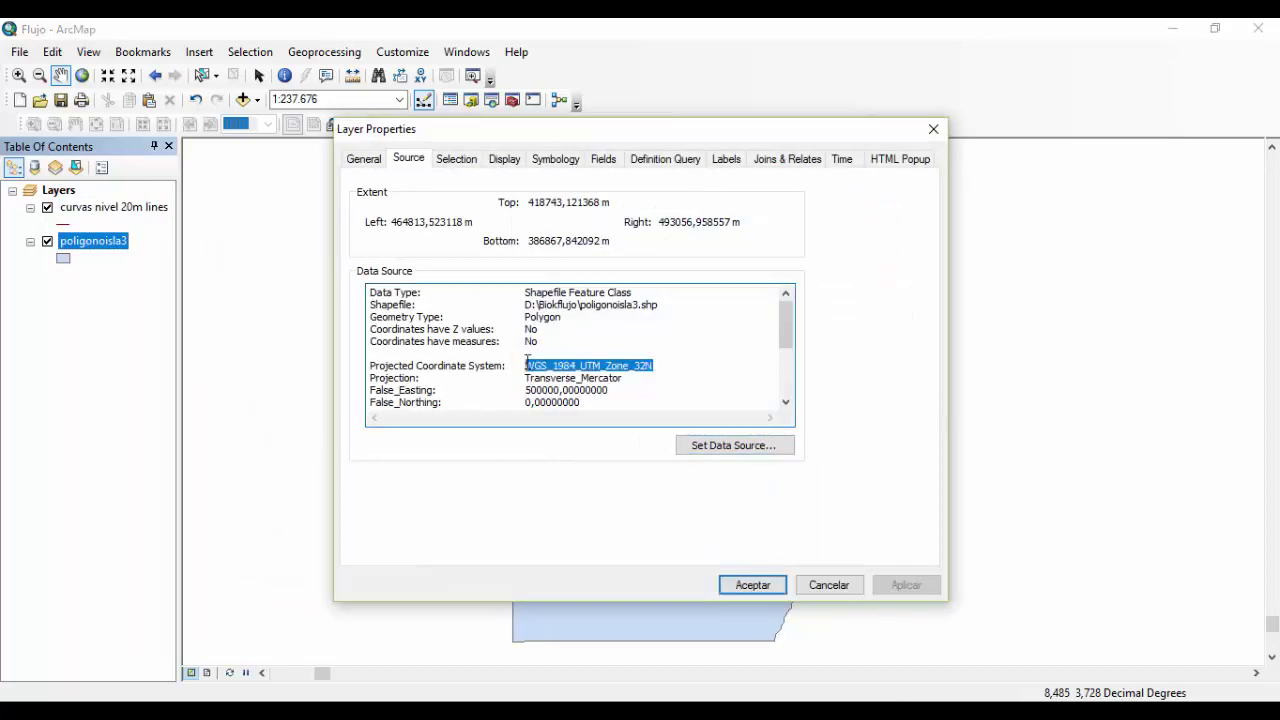
pyautogui.click(769, 587)
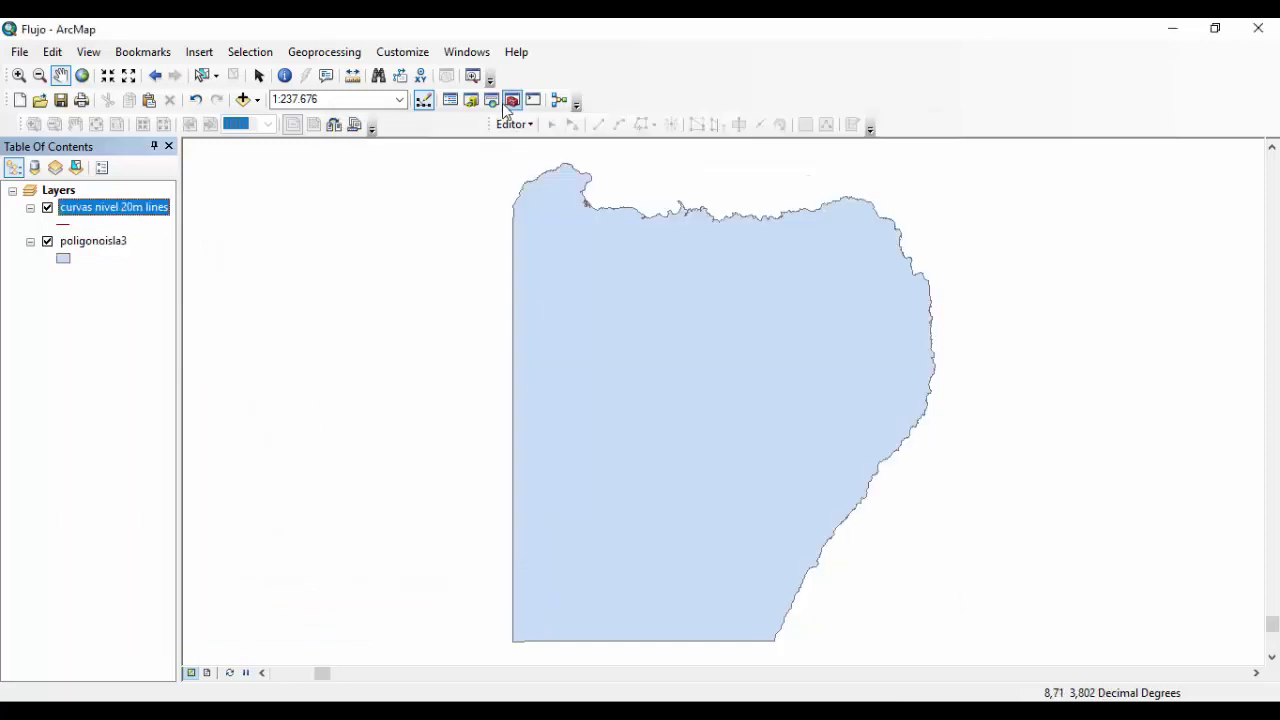
# - Open the shapefile properties of curvas nivel 20m lines.shp from the D:\Biokflujo folder in the Catalog
pyautogui.click(471, 100)
pyautogui.click(1089, 500)
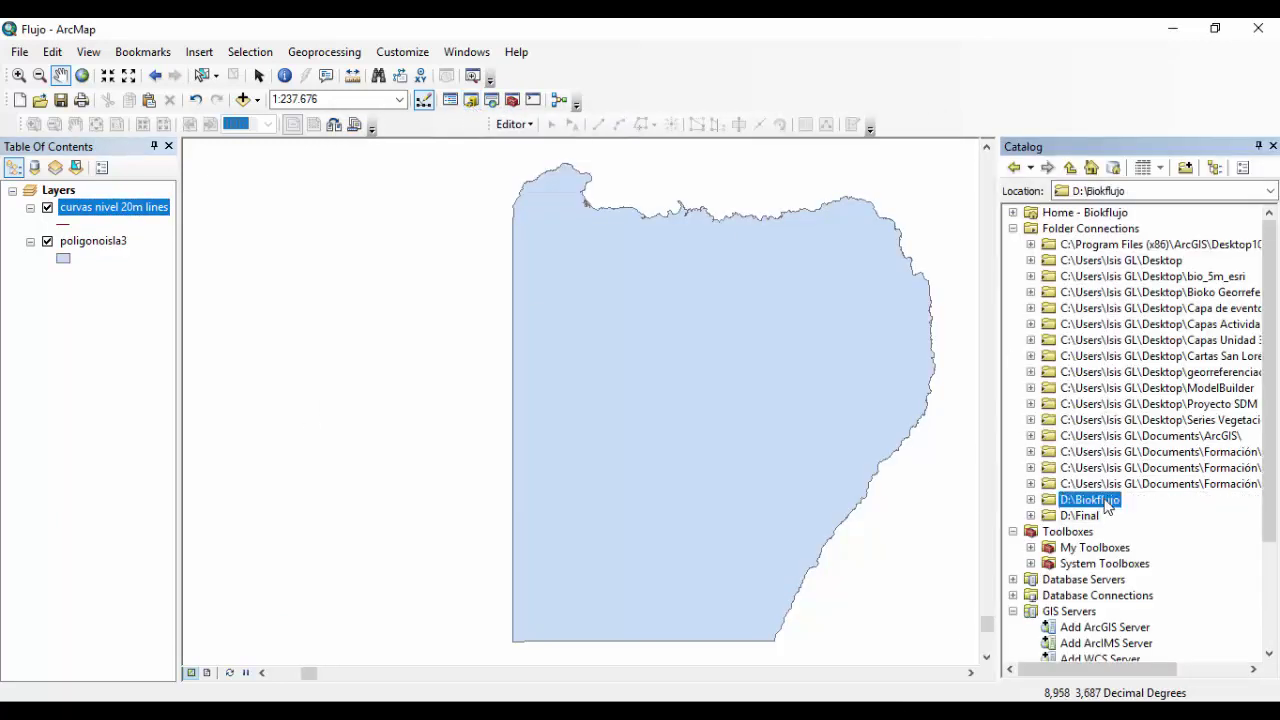
pyautogui.click(1031, 500)
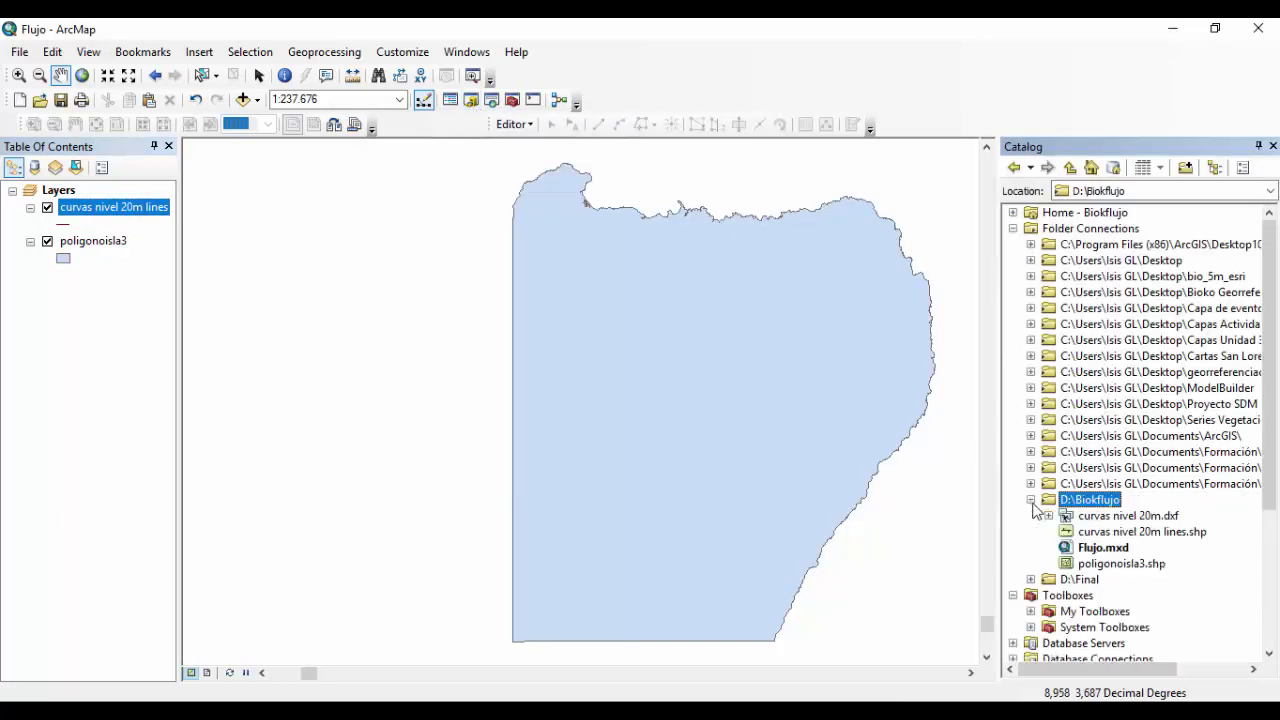
pyautogui.click(1120, 532)
pyautogui.rightClick(1120, 532)
pyautogui.click(1108, 514)
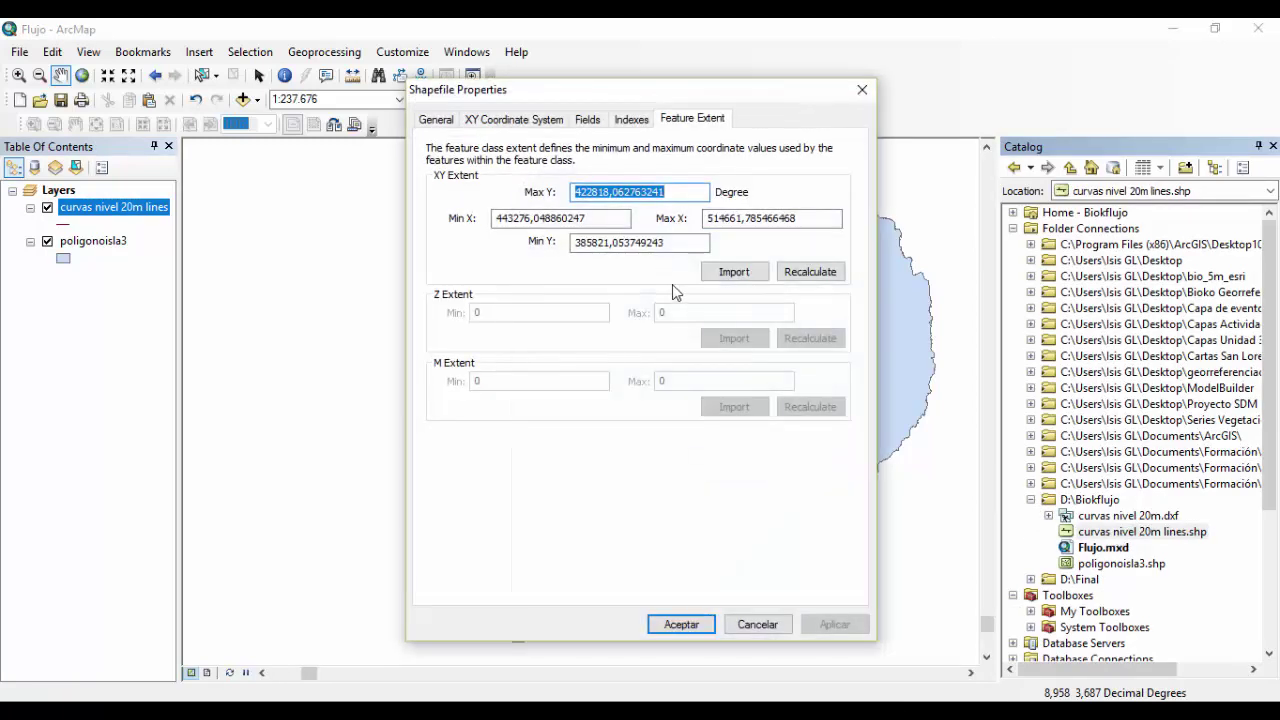
# - Search for WGS_1984_UTM_Zone_32N and assign WGS 1984 UTM Zone 32N as the contour shapefile's XY coordinate system
pyautogui.click(514, 119)
pyautogui.click(573, 158)
pyautogui.hotkey('ctrl', 'v')
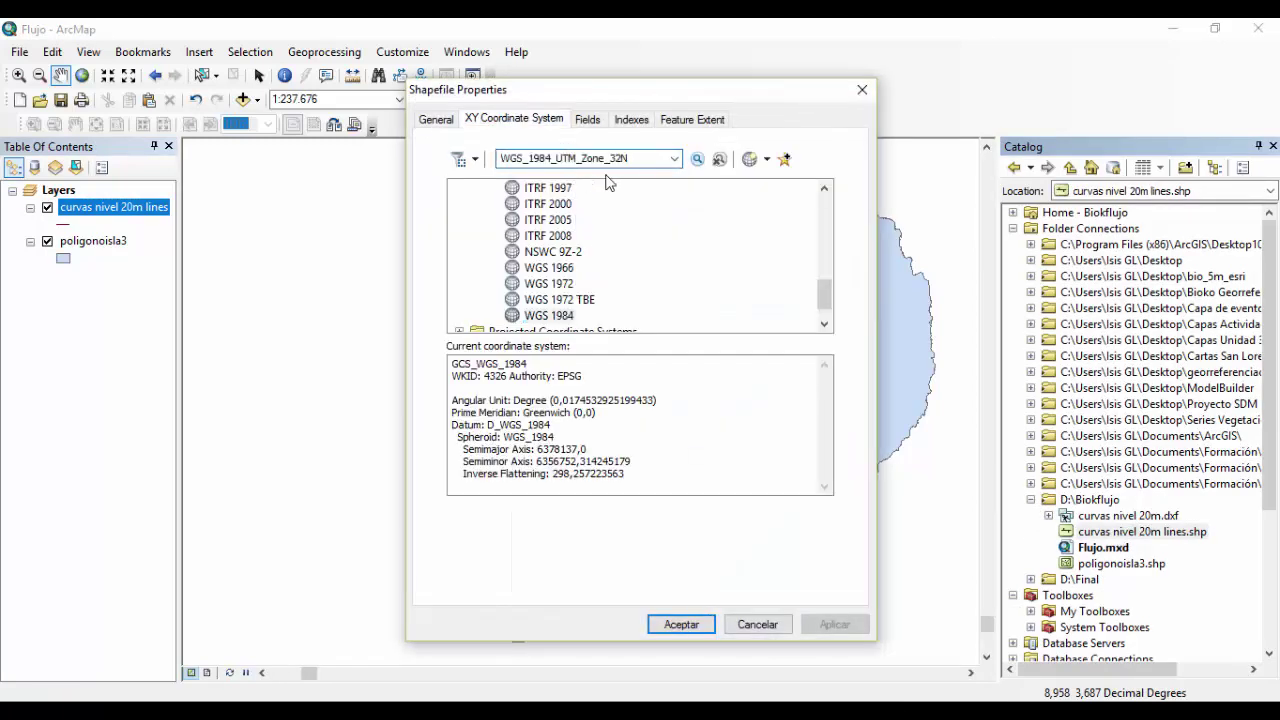
pyautogui.press('Return')
pyautogui.click(459, 207)
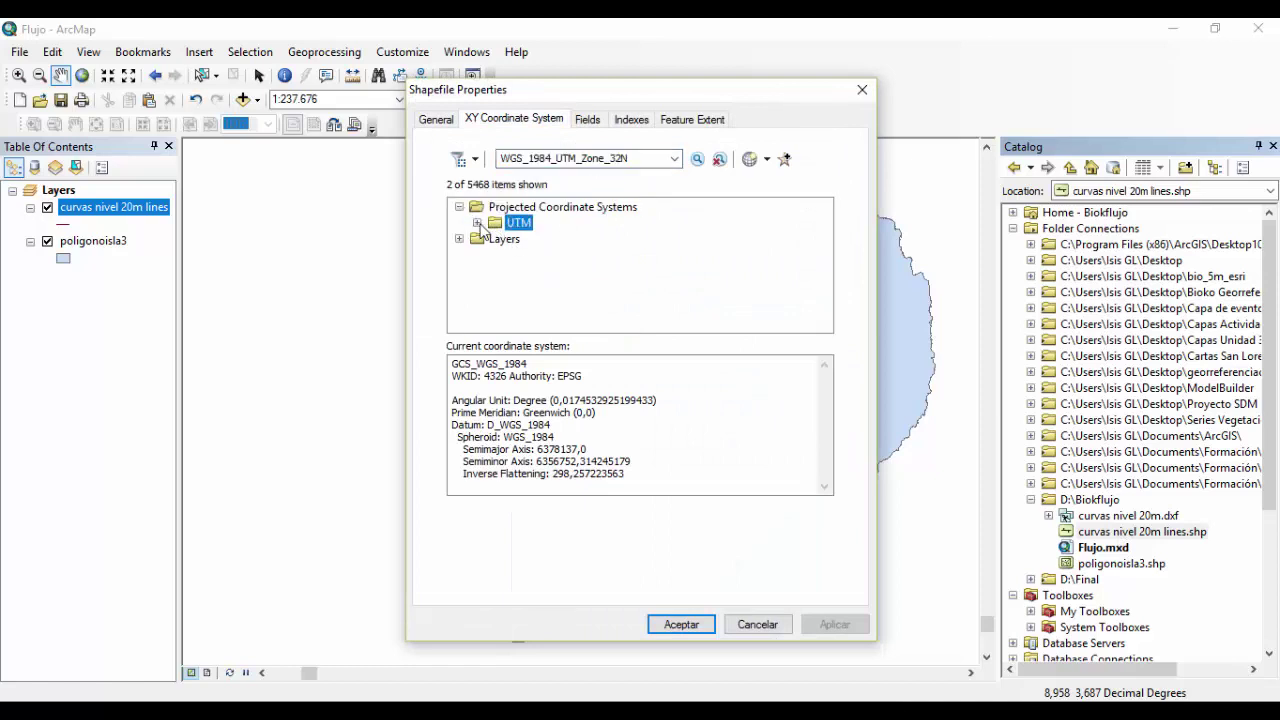
pyautogui.click(477, 222)
pyautogui.click(495, 238)
pyautogui.click(513, 254)
pyautogui.click(622, 270)
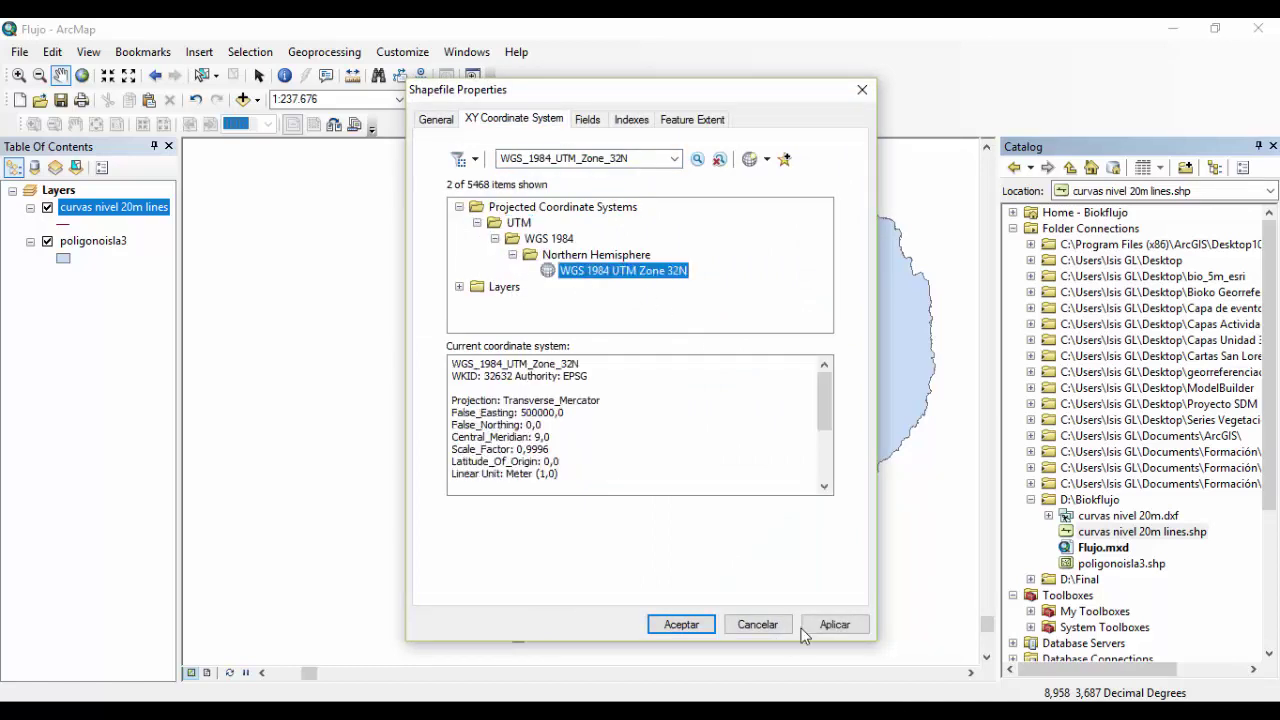
pyautogui.click(681, 624)
# - Zoom the map to the curvas nivel 20m lines layer
pyautogui.click(98, 242)
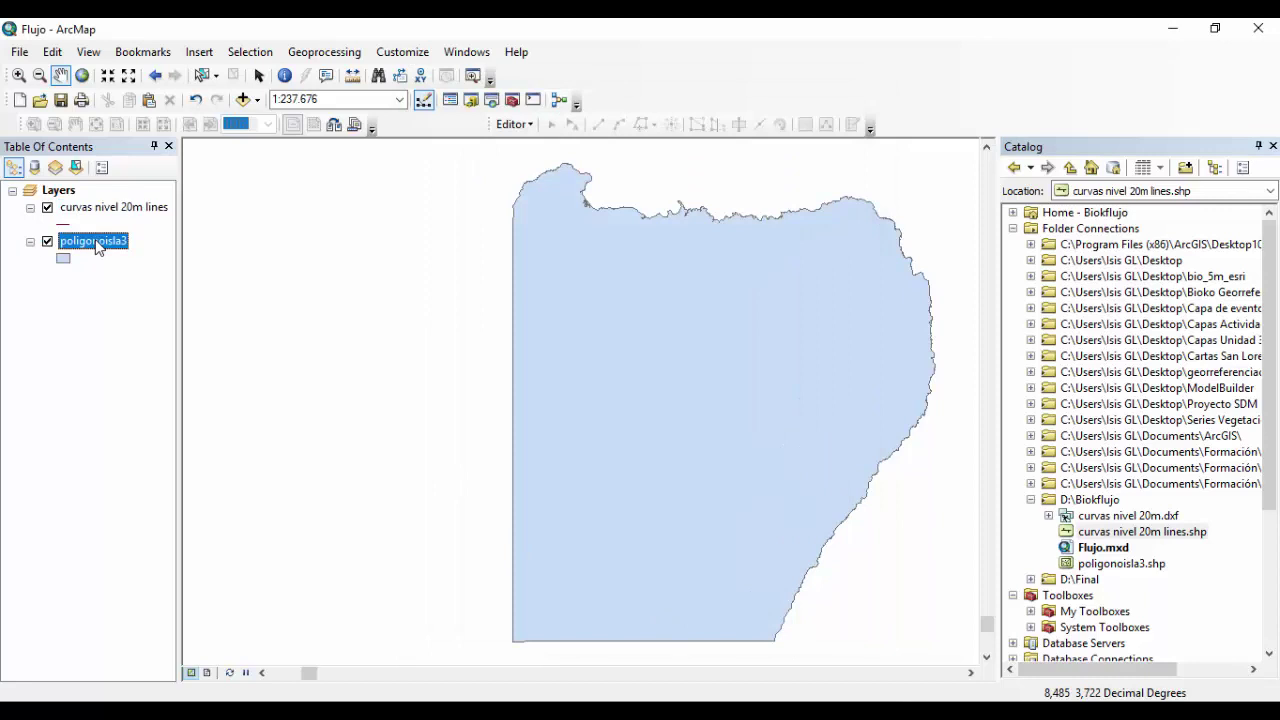
pyautogui.click(47, 209)
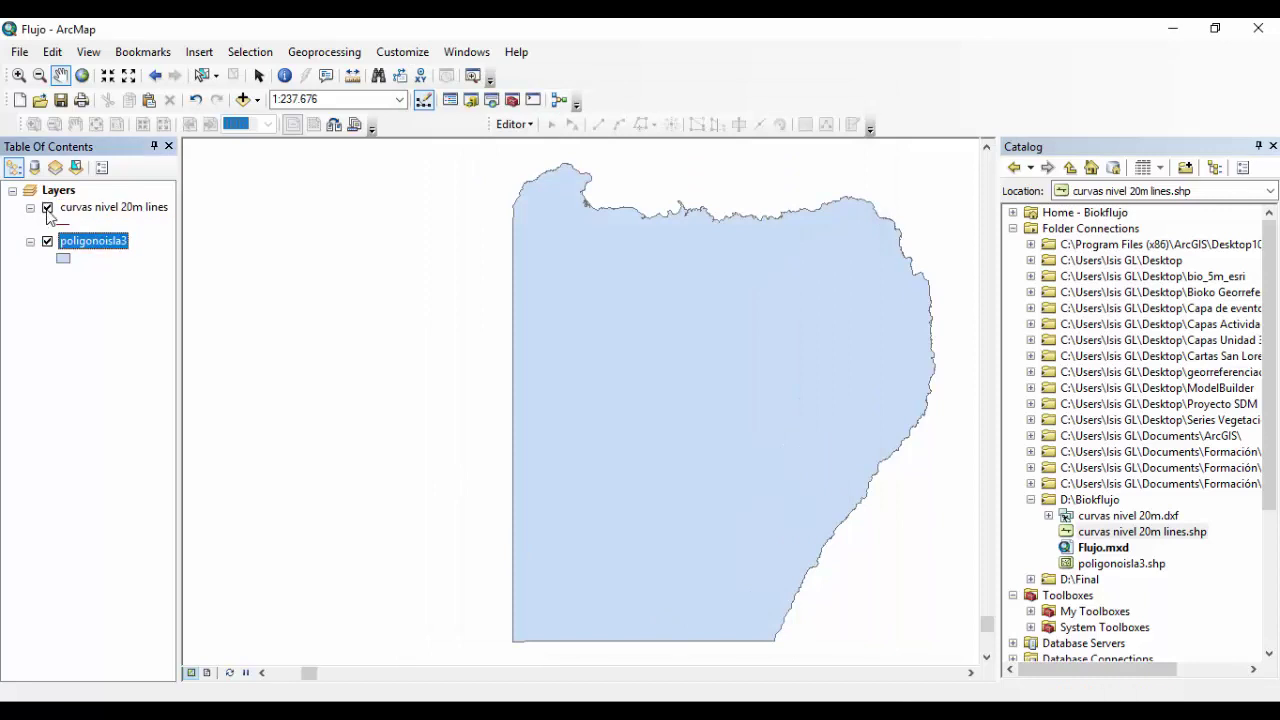
pyautogui.rightClick(112, 208)
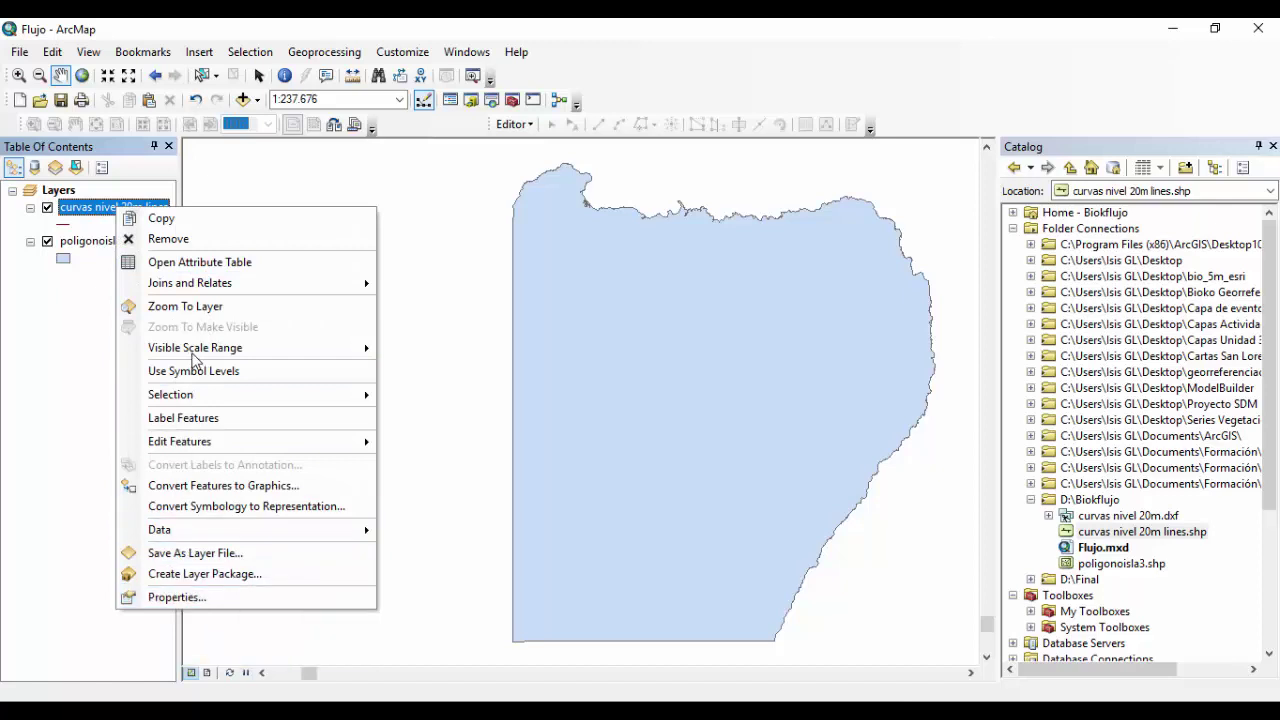
pyautogui.click(283, 310)
# - Close the Catalog and hide the poligonoisla3 layer
pyautogui.click(1272, 147)
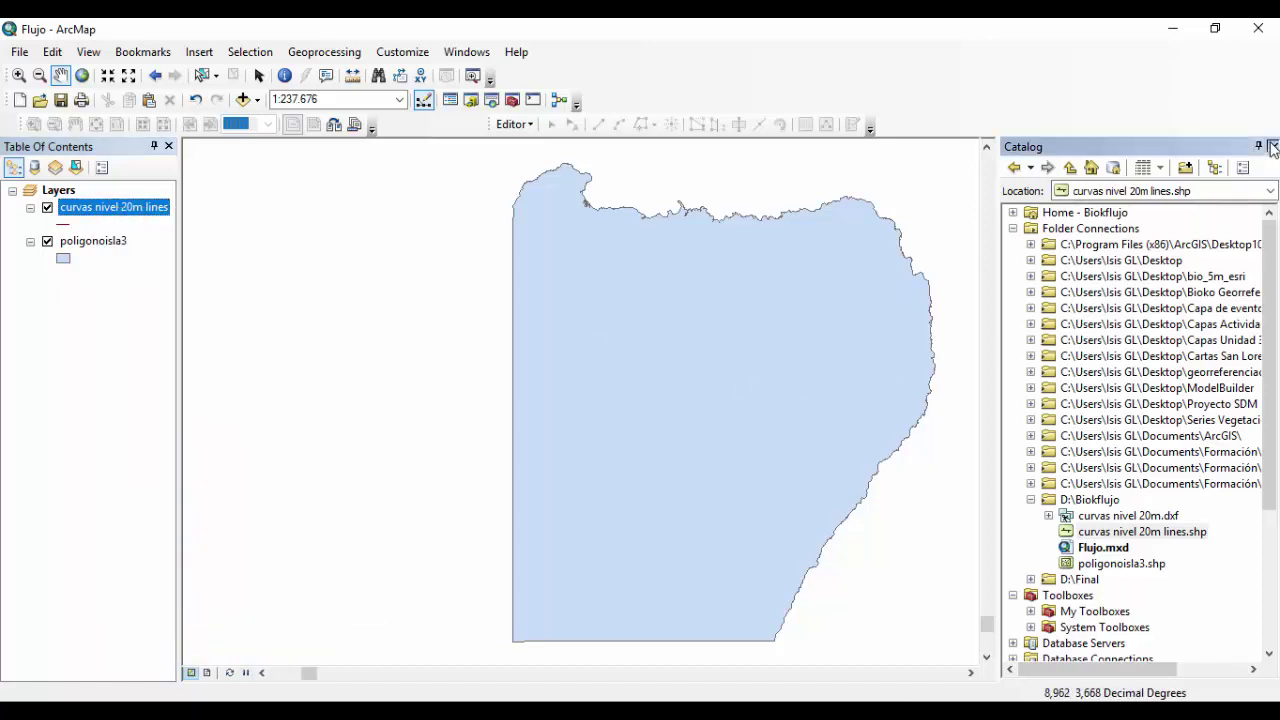
pyautogui.click(47, 241)
pyautogui.rightClick(100, 208)
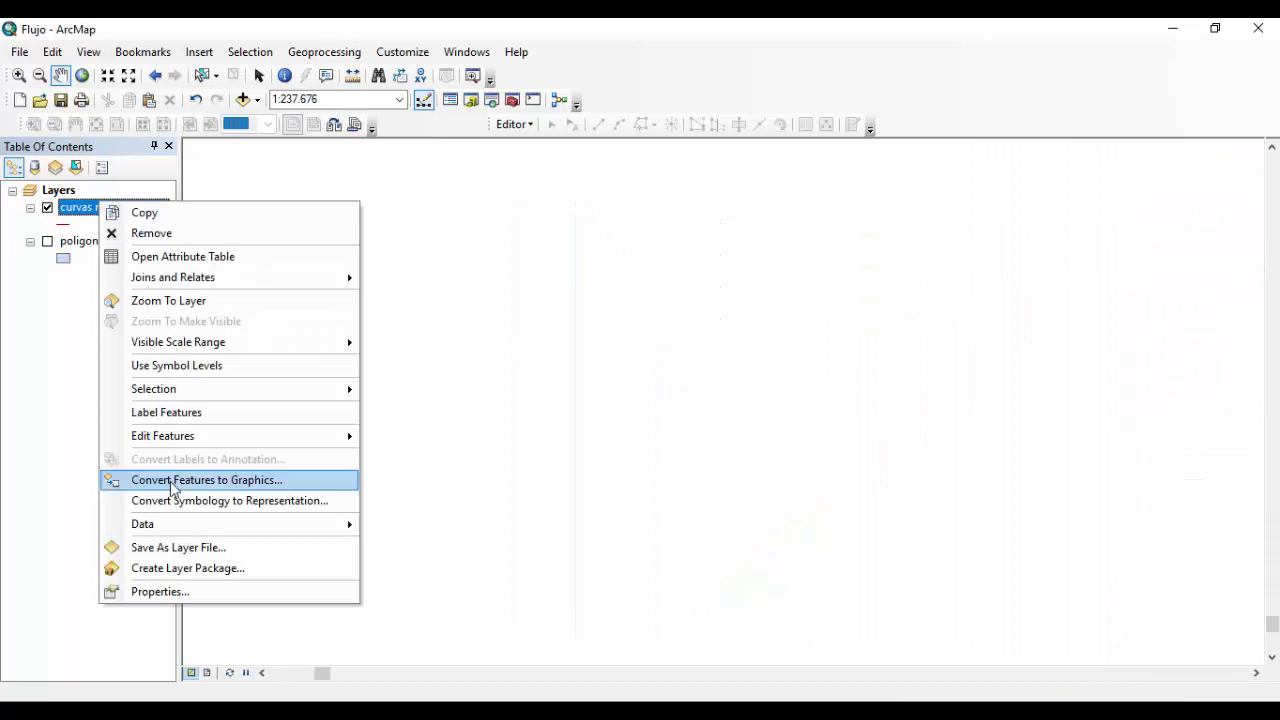
pyautogui.click(114, 591)
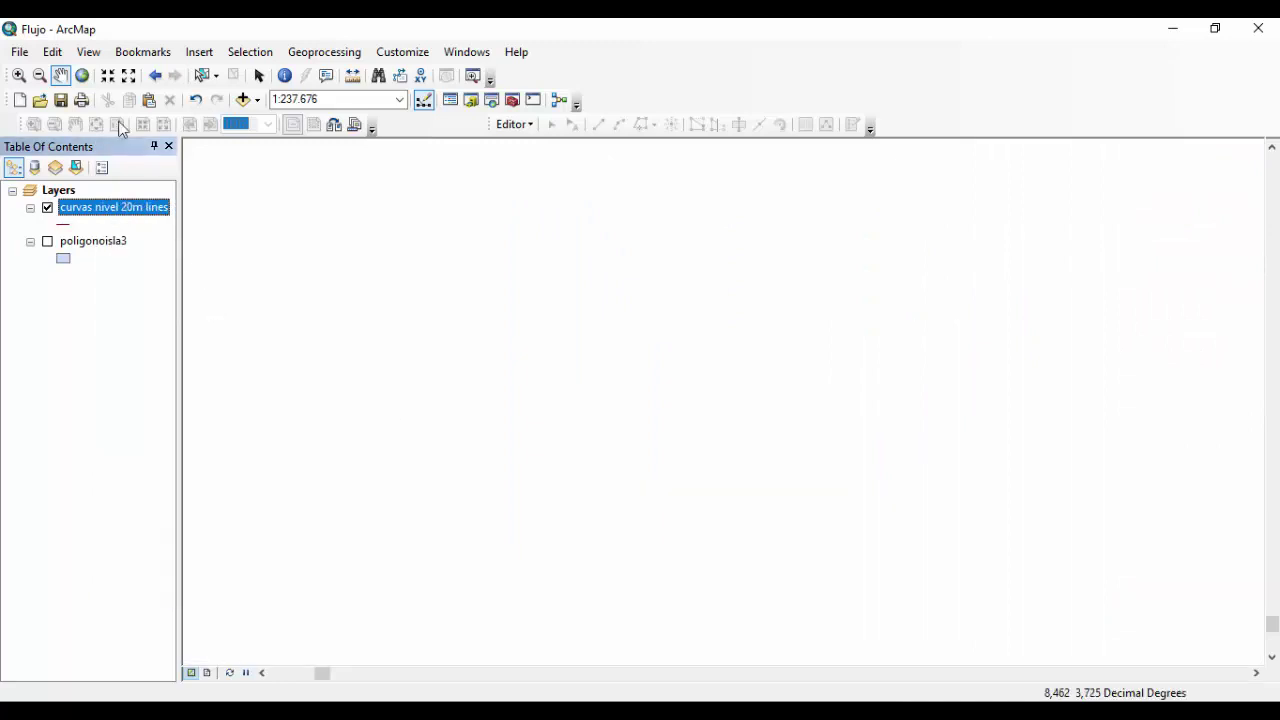
# - Set the data frame's coordinate system to the projected WGS 1984 UTM Northern Hemisphere zone that matches the contour layer
pyautogui.click(88, 52)
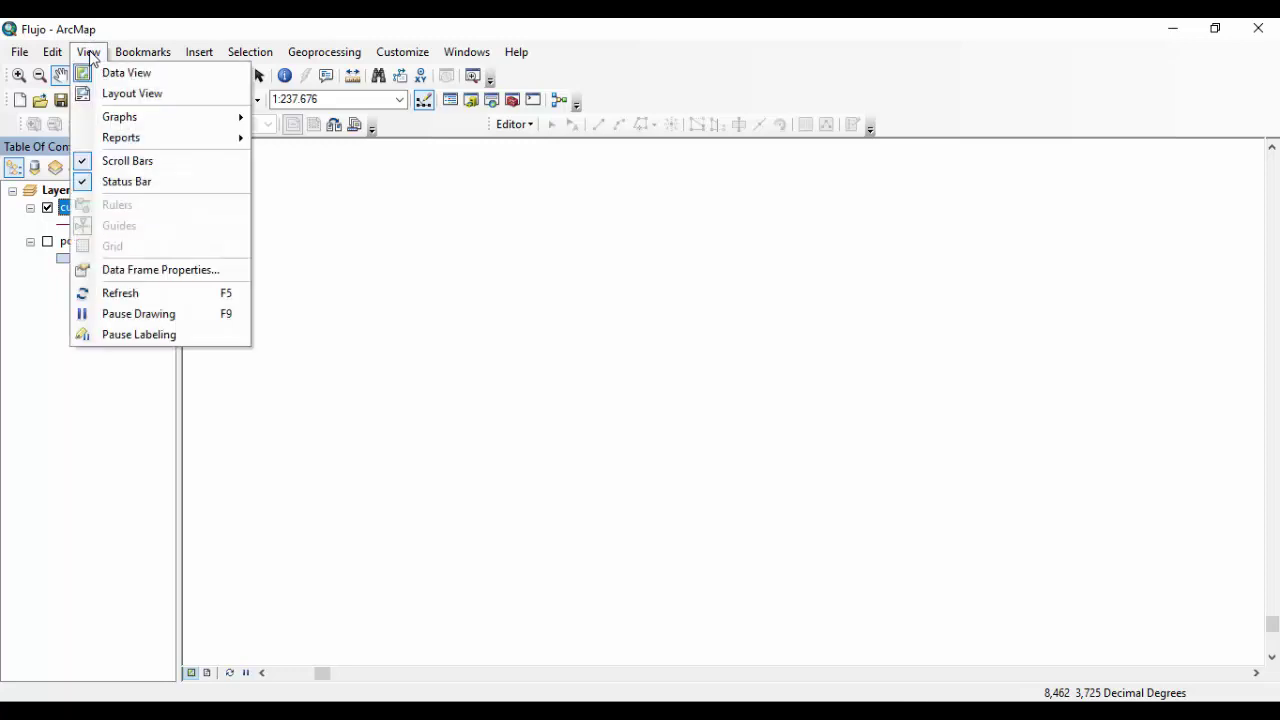
pyautogui.click(150, 270)
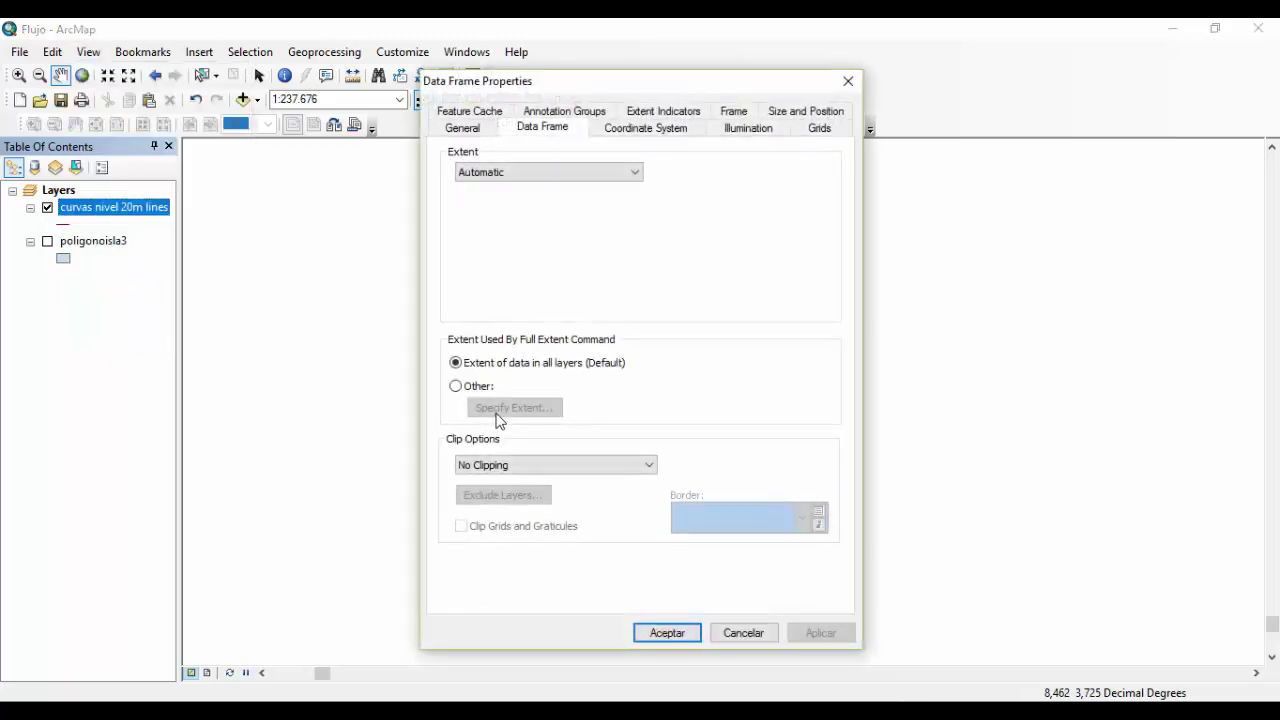
pyautogui.click(630, 127)
pyautogui.doubleClick(568, 332)
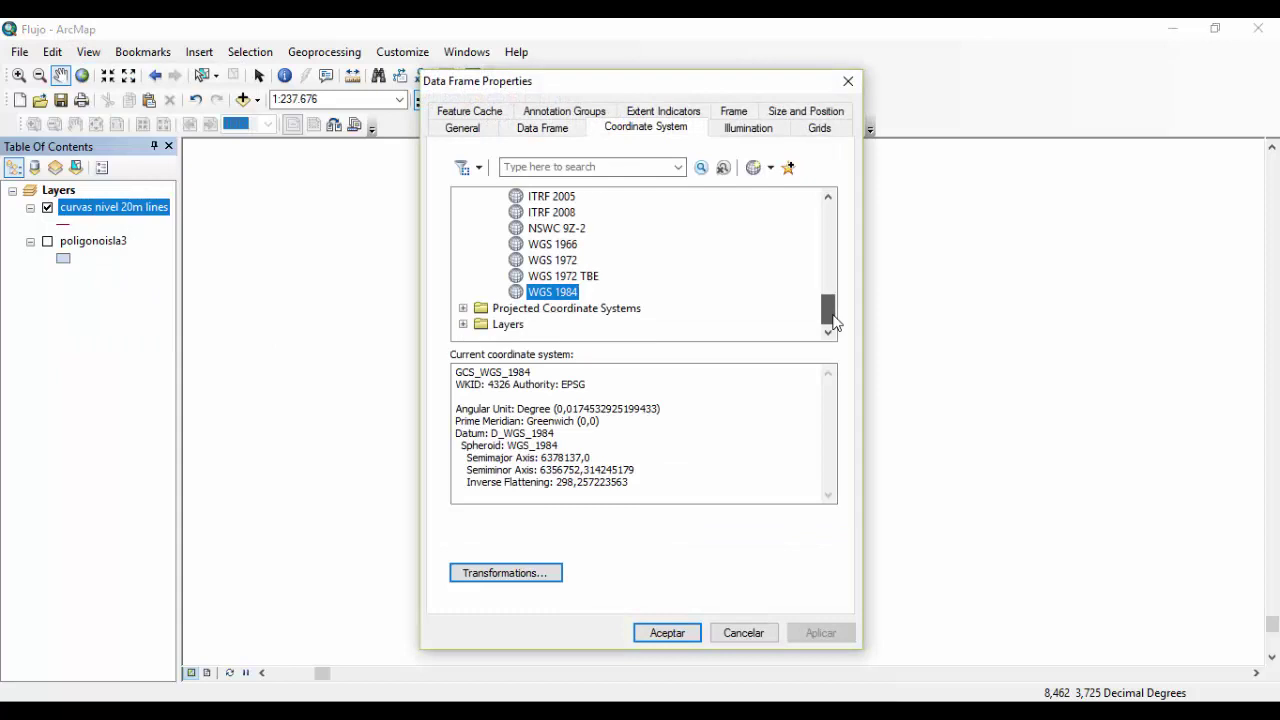
pyautogui.doubleClick(515, 338)
pyautogui.scroll(-3, 828, 300)
pyautogui.doubleClick(550, 276)
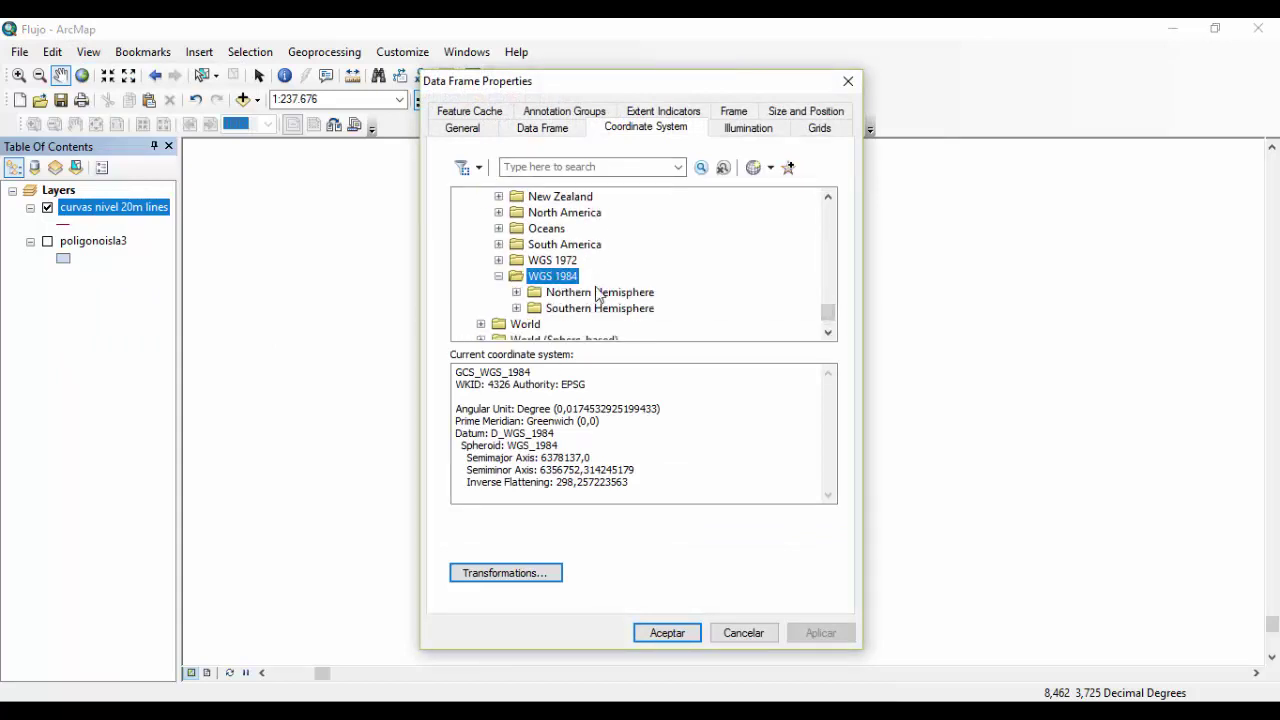
pyautogui.doubleClick(595, 292)
pyautogui.moveTo(822, 271); pyautogui.dragTo(826, 299)
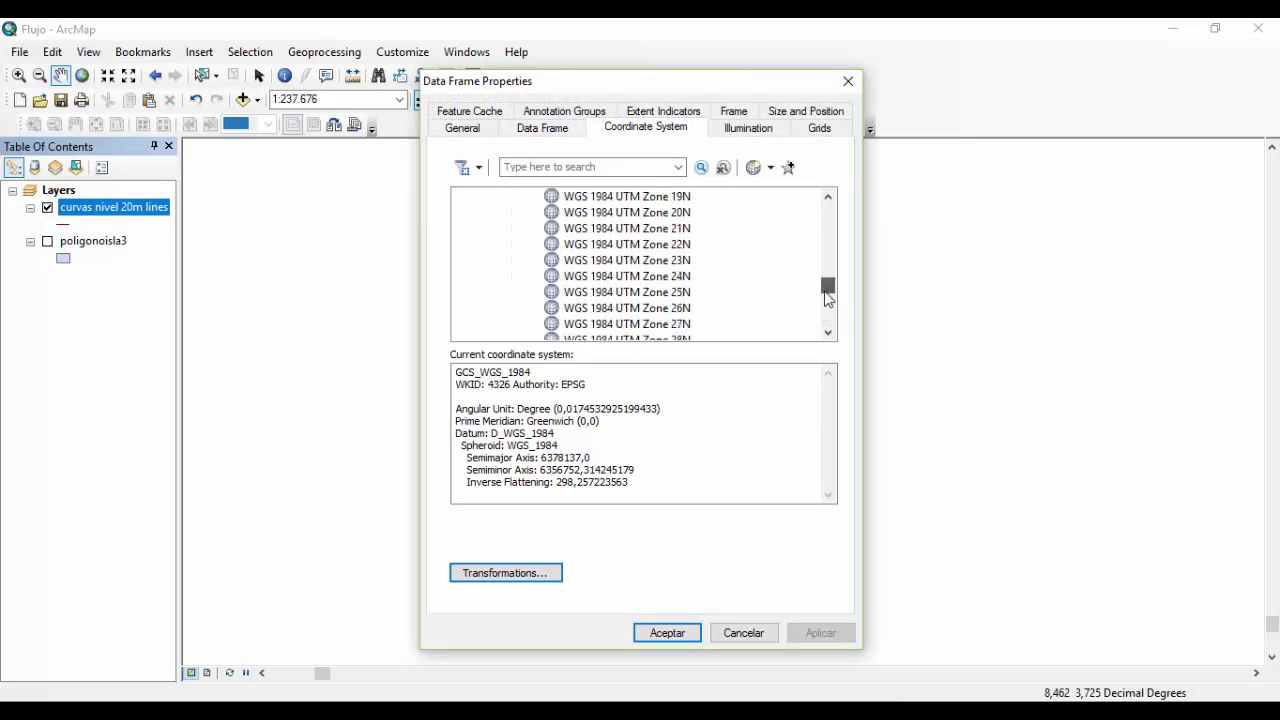
pyautogui.doubleClick(627, 292)
pyautogui.click(634, 604)
pyautogui.click(667, 632)
# - Show the poligonoisla3 layer briefly to compare it with the contours, and hide it again
pyautogui.click(93, 241)
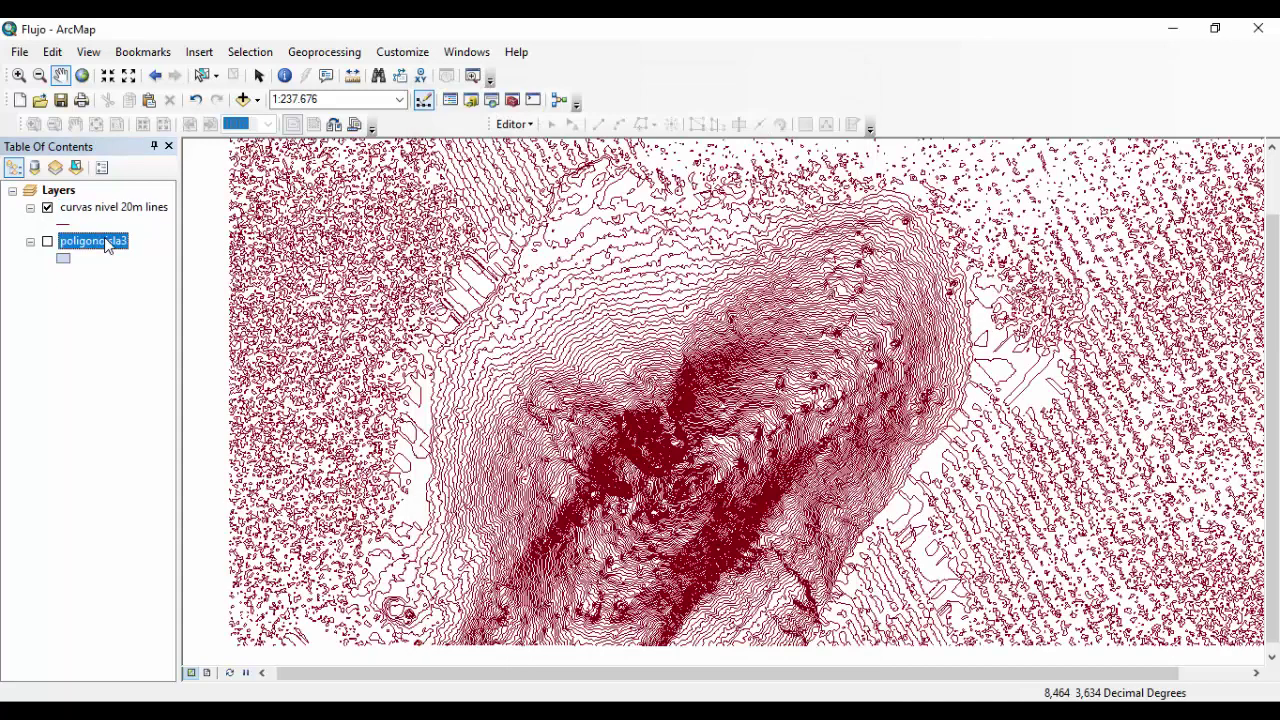
pyautogui.click(47, 241)
pyautogui.click(129, 208)
pyautogui.click(47, 241)
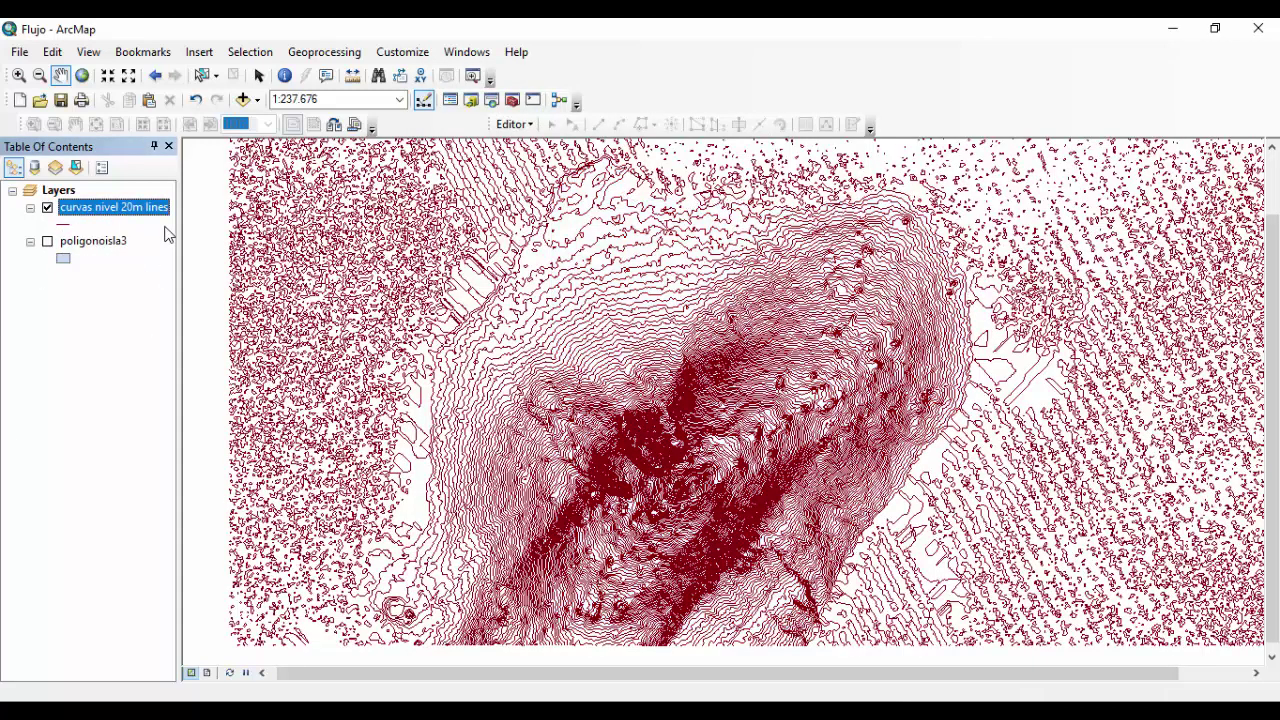
# - Check that the 3D Analyst and Spatial Analyst extensions are enabled
pyautogui.click(402, 51)
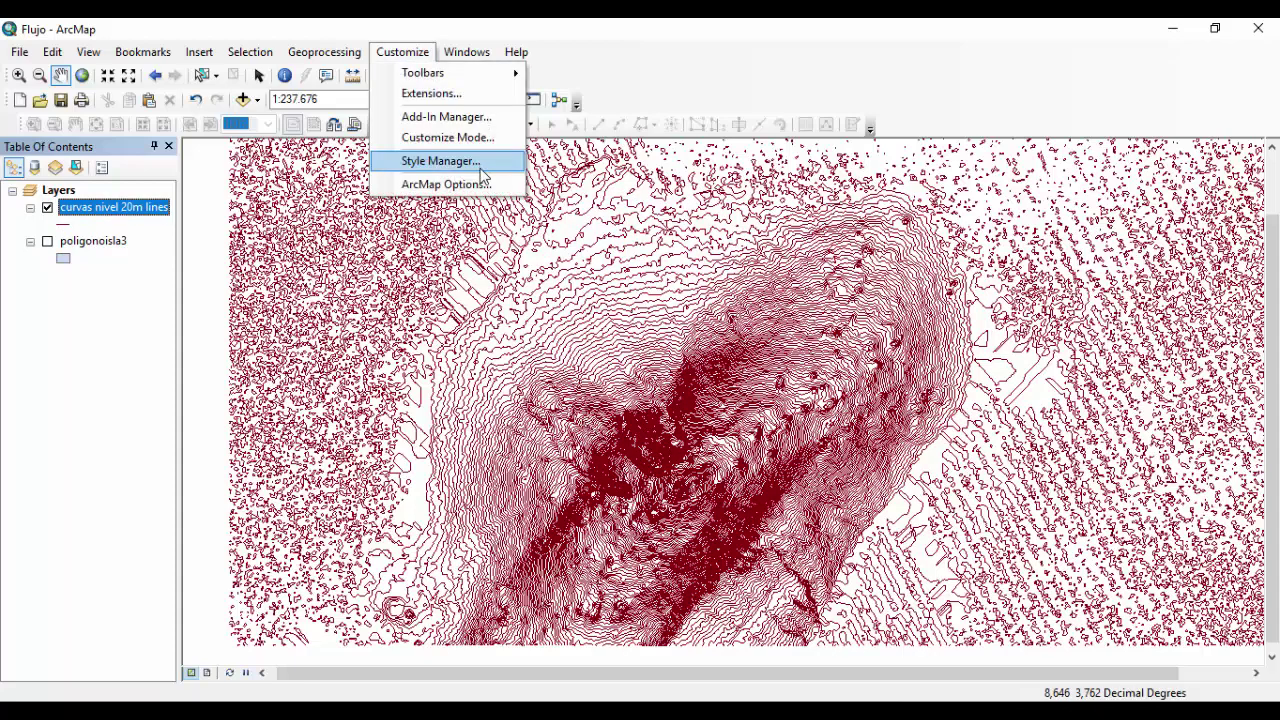
pyautogui.press('Escape')
pyautogui.click(424, 99)
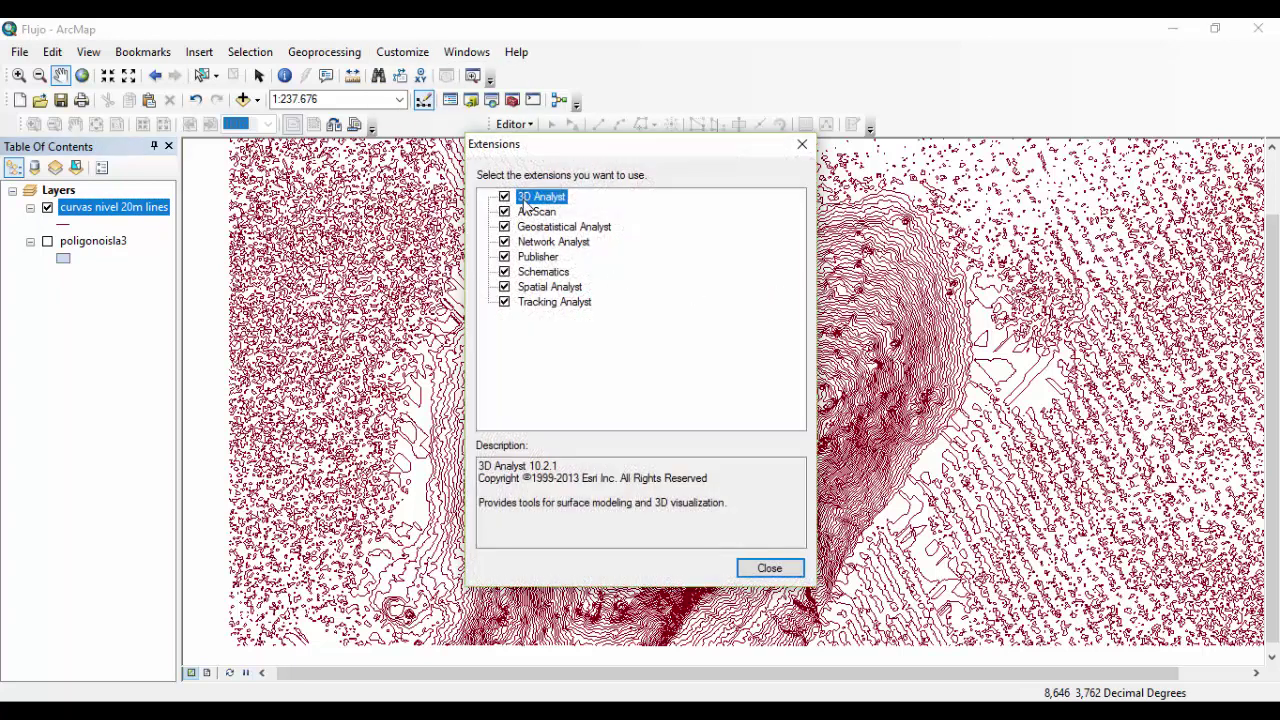
pyautogui.click(555, 288)
pyautogui.click(505, 197)
pyautogui.click(505, 287)
pyautogui.click(769, 568)
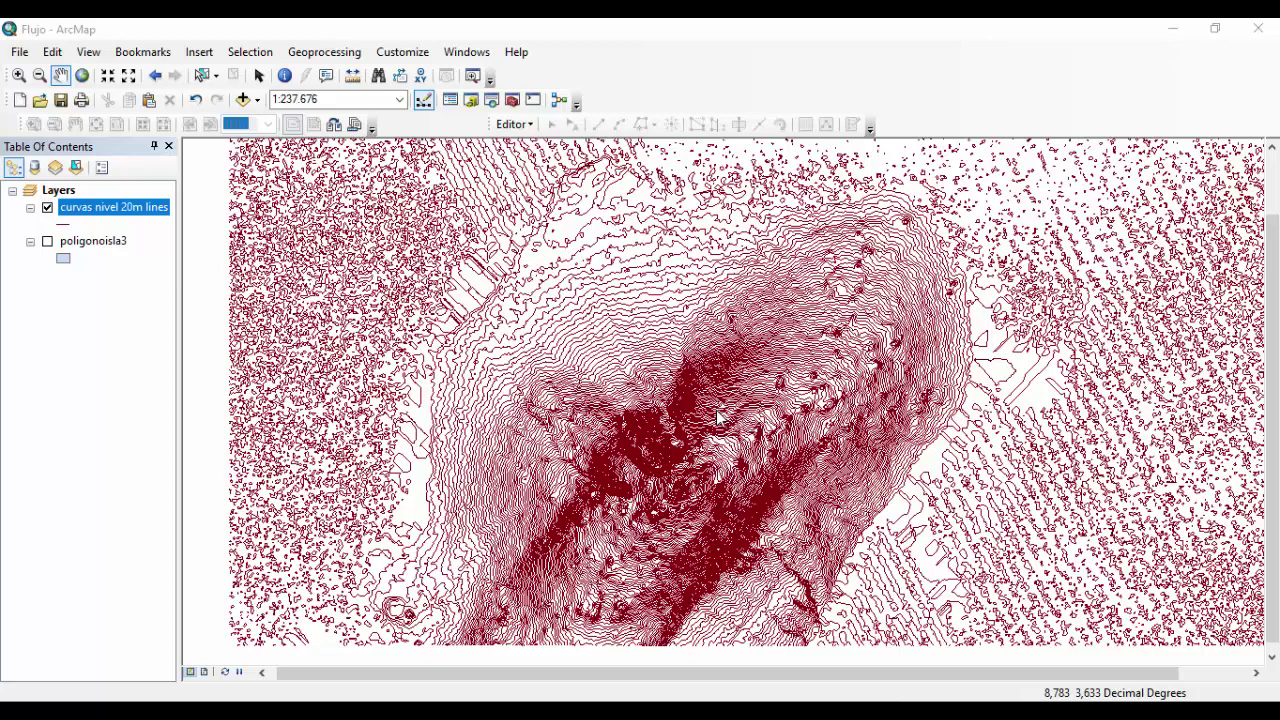
# - Display the 3D Analyst toolbar through the toolbar customization settings
pyautogui.click(412, 53)
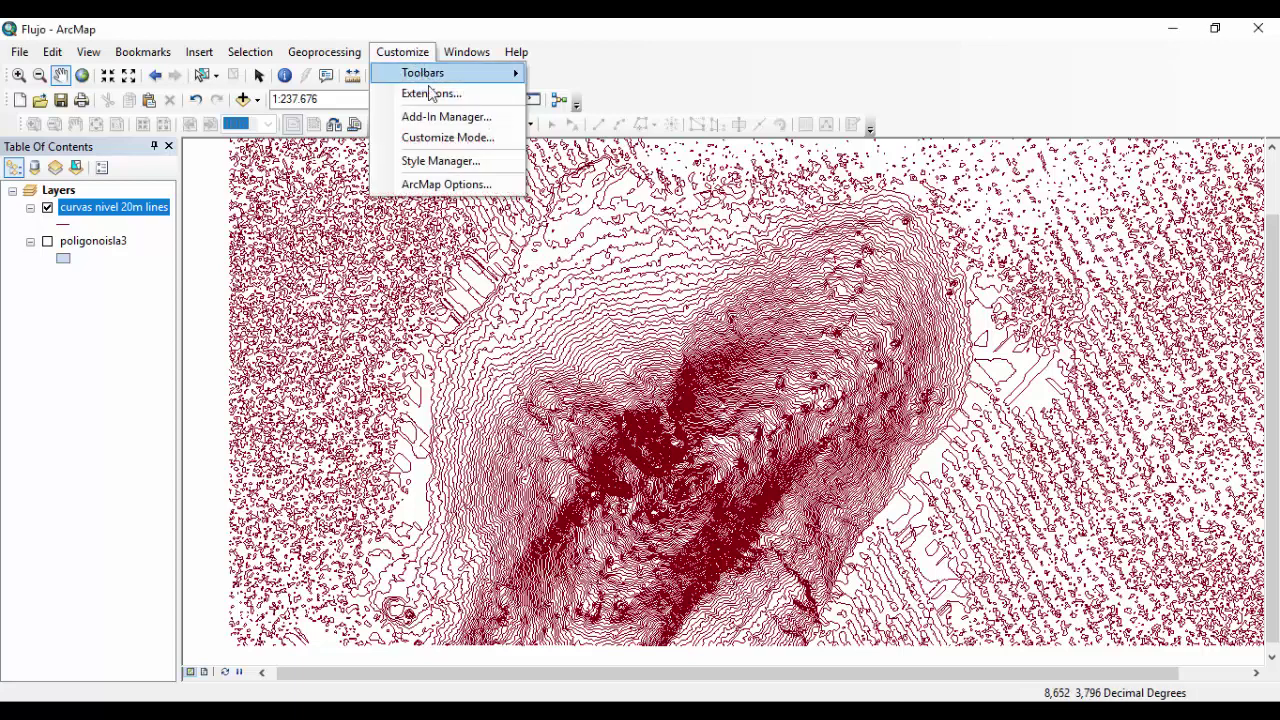
pyautogui.click(446, 138)
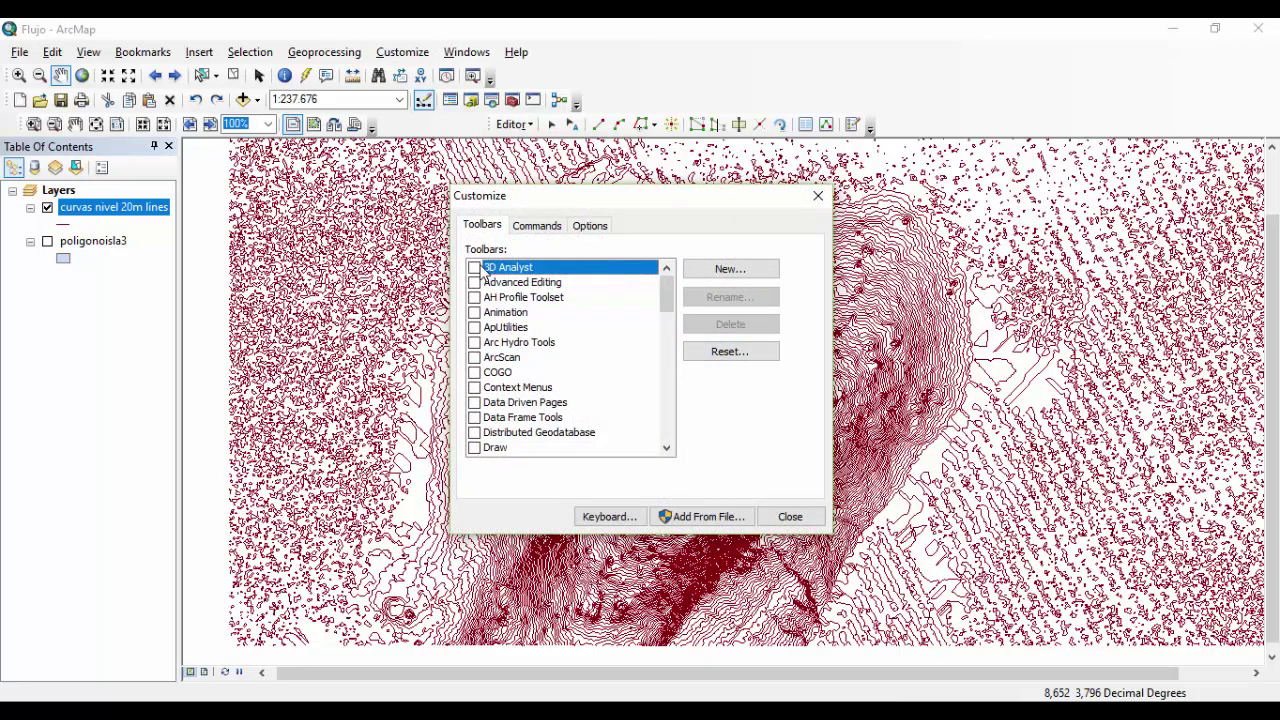
pyautogui.click(474, 268)
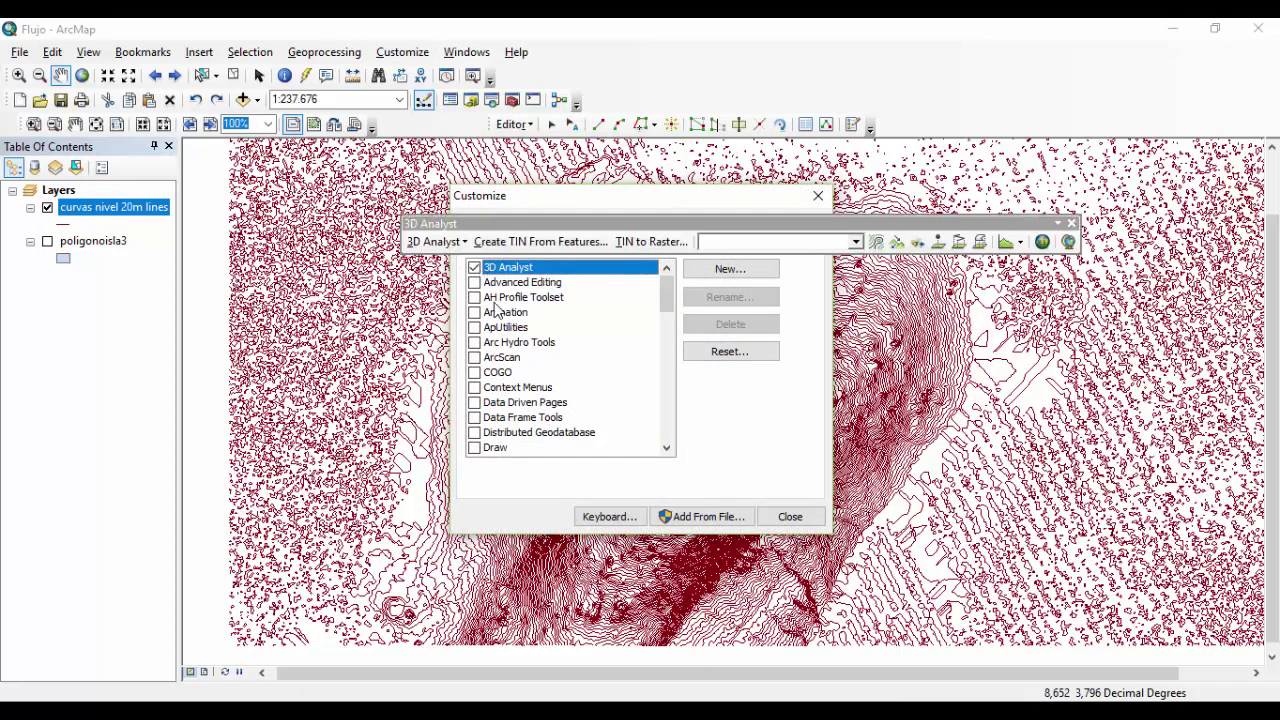
pyautogui.click(790, 517)
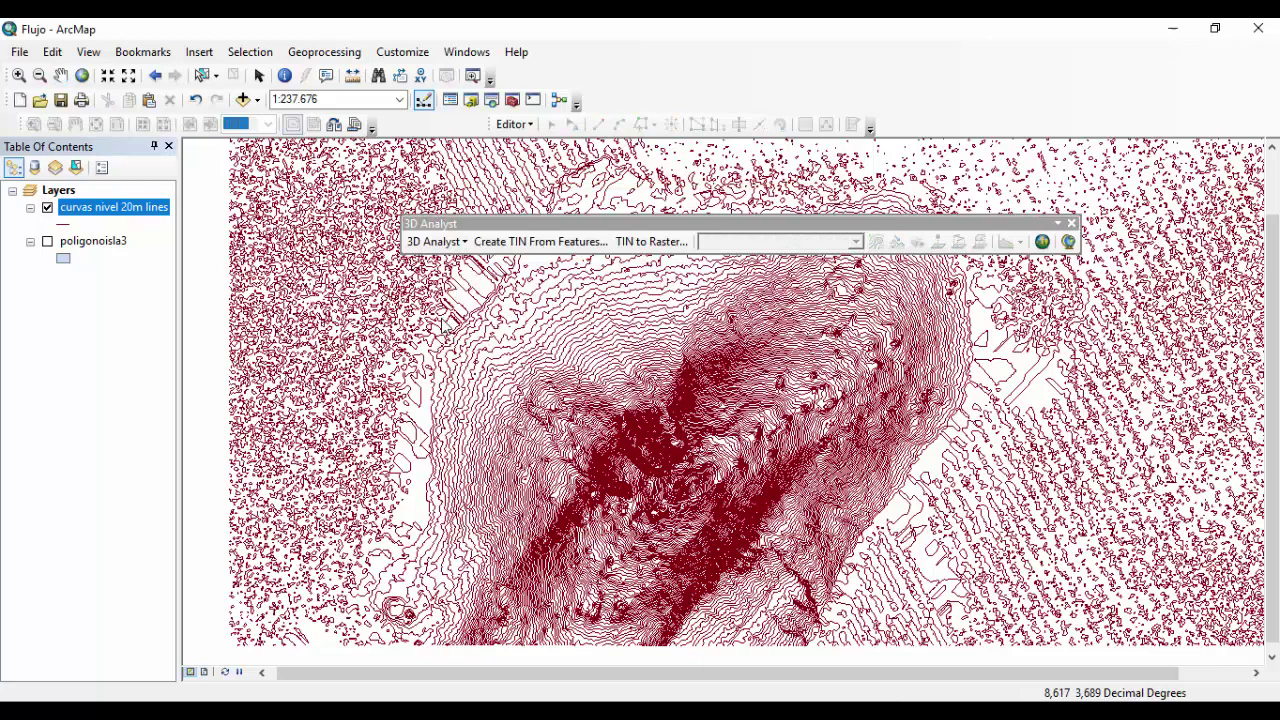
# - Create a TIN from curvas nivel 20m lines using ELEVATION heights and hard lines, output to D:\Biokflujo\tin, and dock the 3D Analyst toolbar
pyautogui.click(540, 242)
pyautogui.click(464, 327)
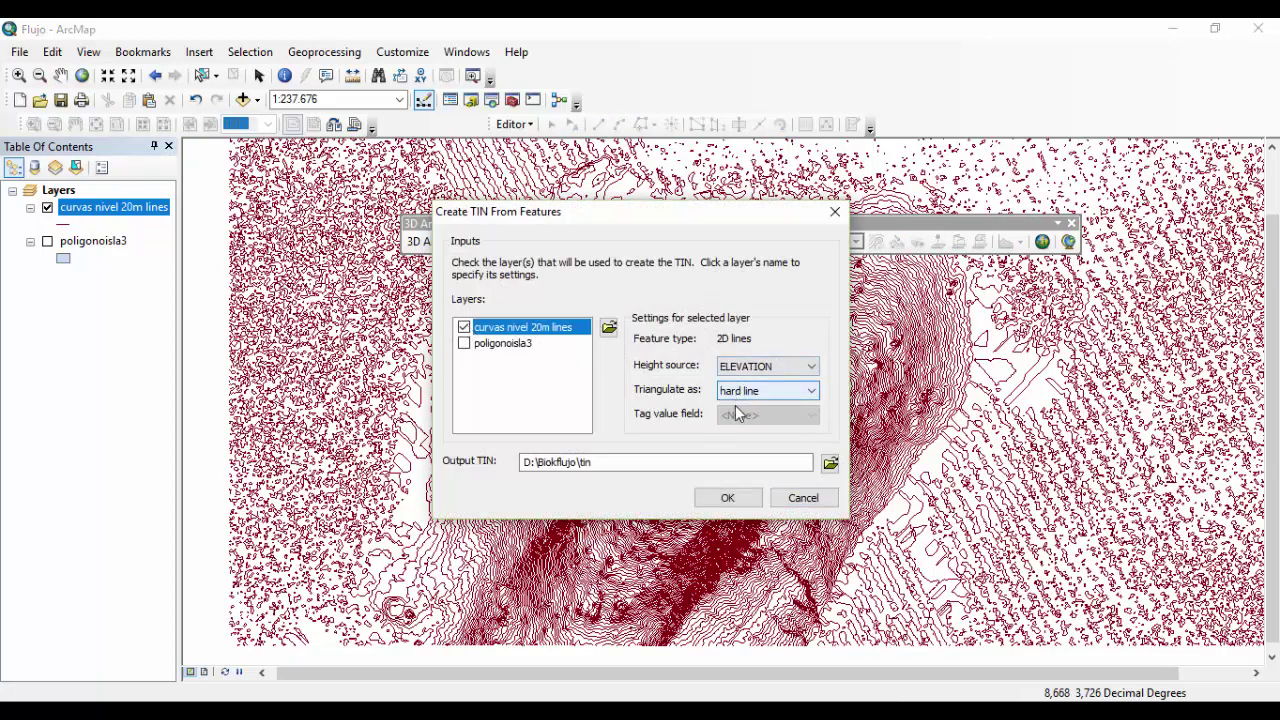
pyautogui.click(605, 462)
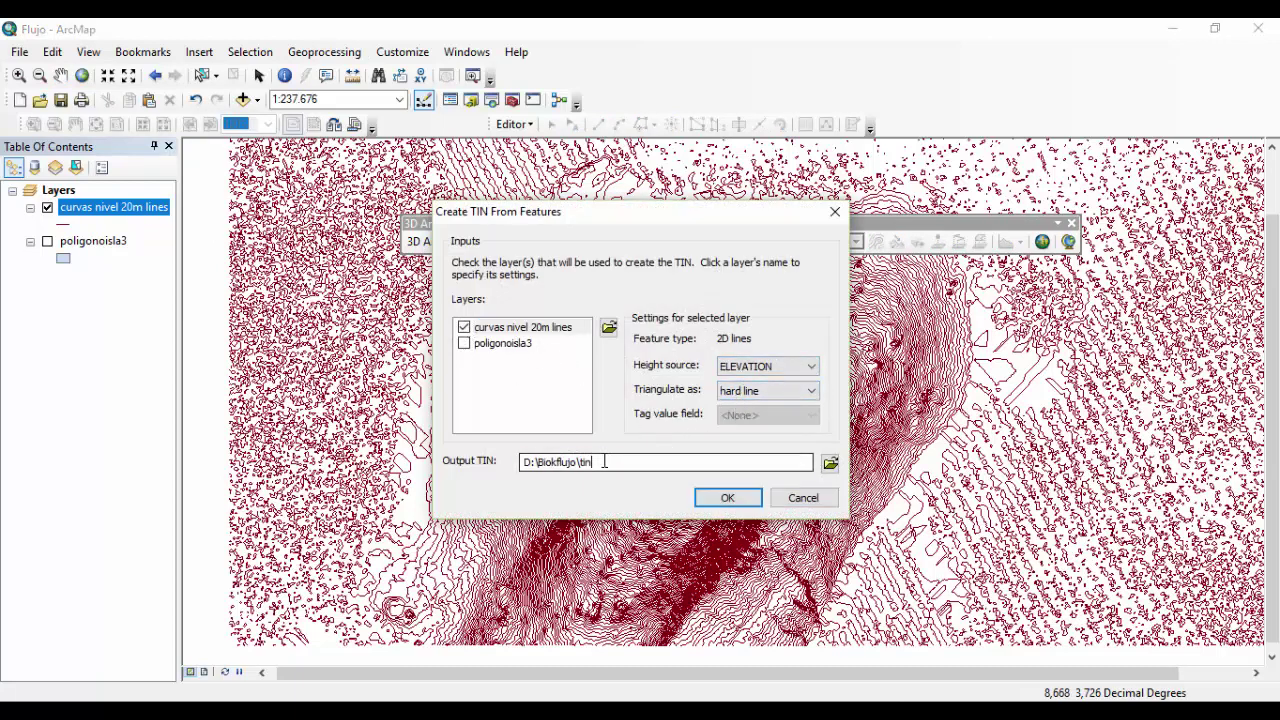
pyautogui.click(716, 499)
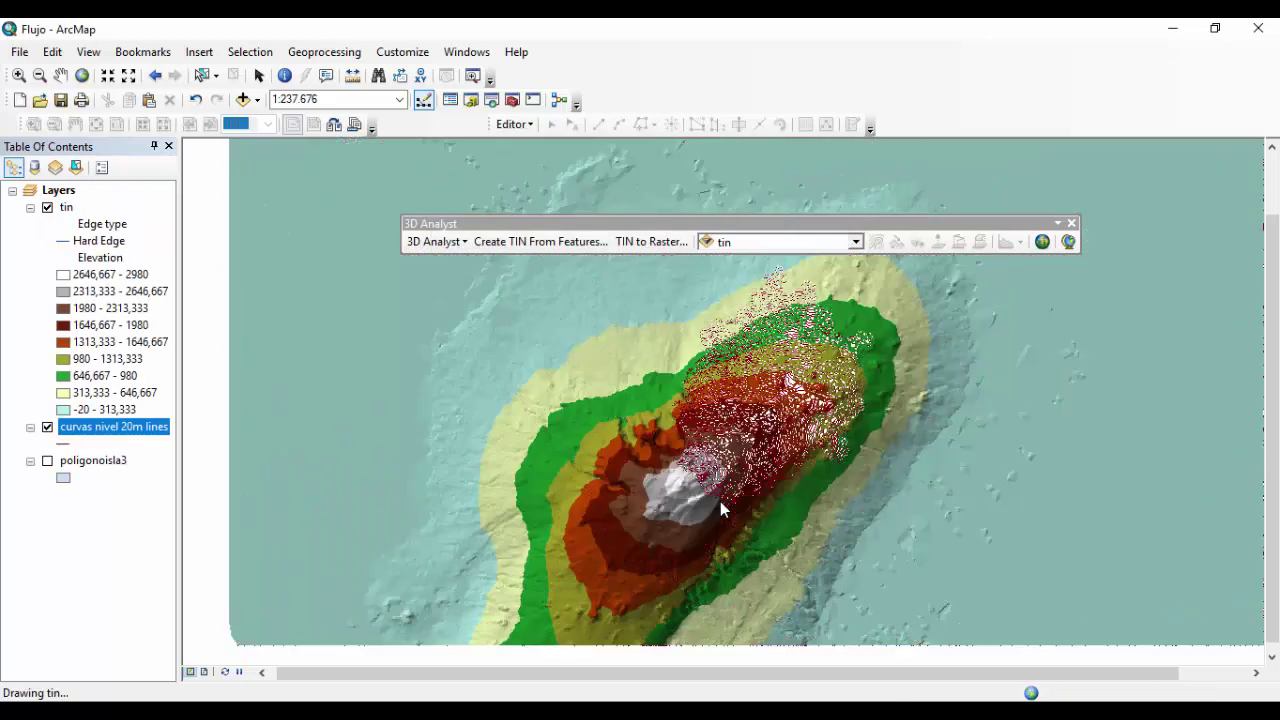
pyautogui.moveTo(789, 223); pyautogui.dragTo(773, 135)
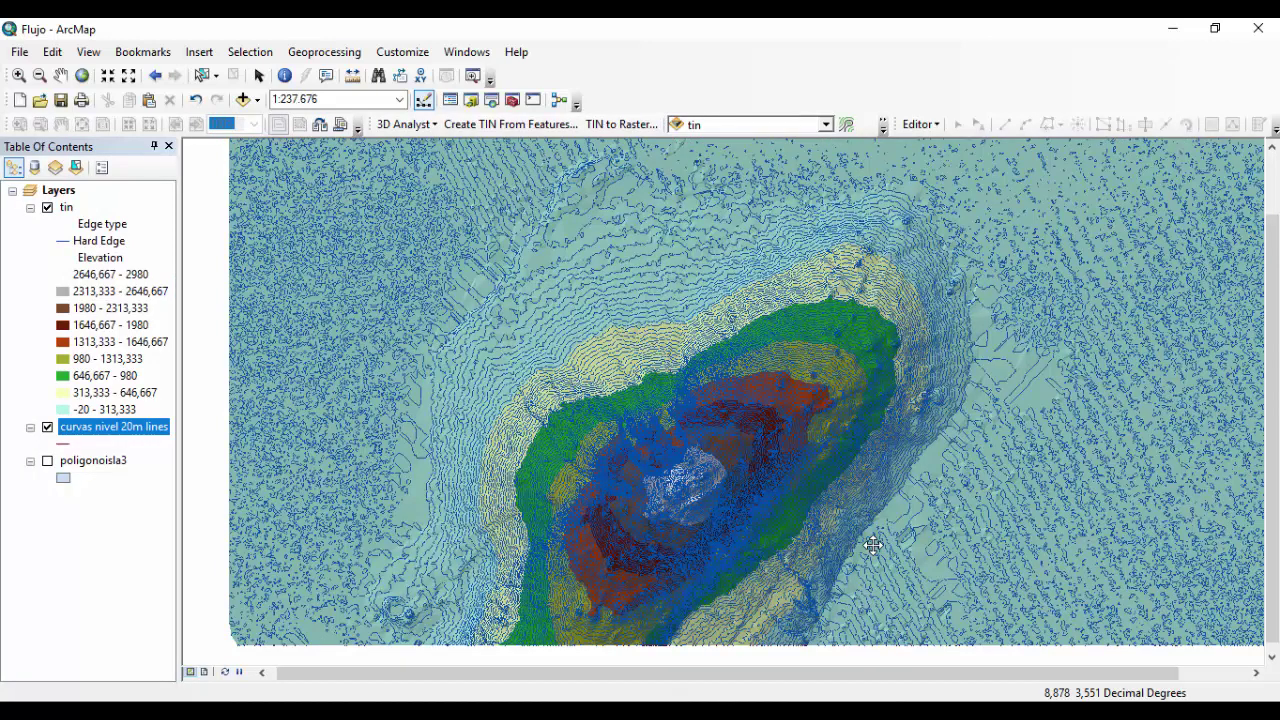
# - Convert the tin layer to a raster with the TIN to Raster tool, saving it as MDE in D:\Biokflujo
pyautogui.click(512, 100)
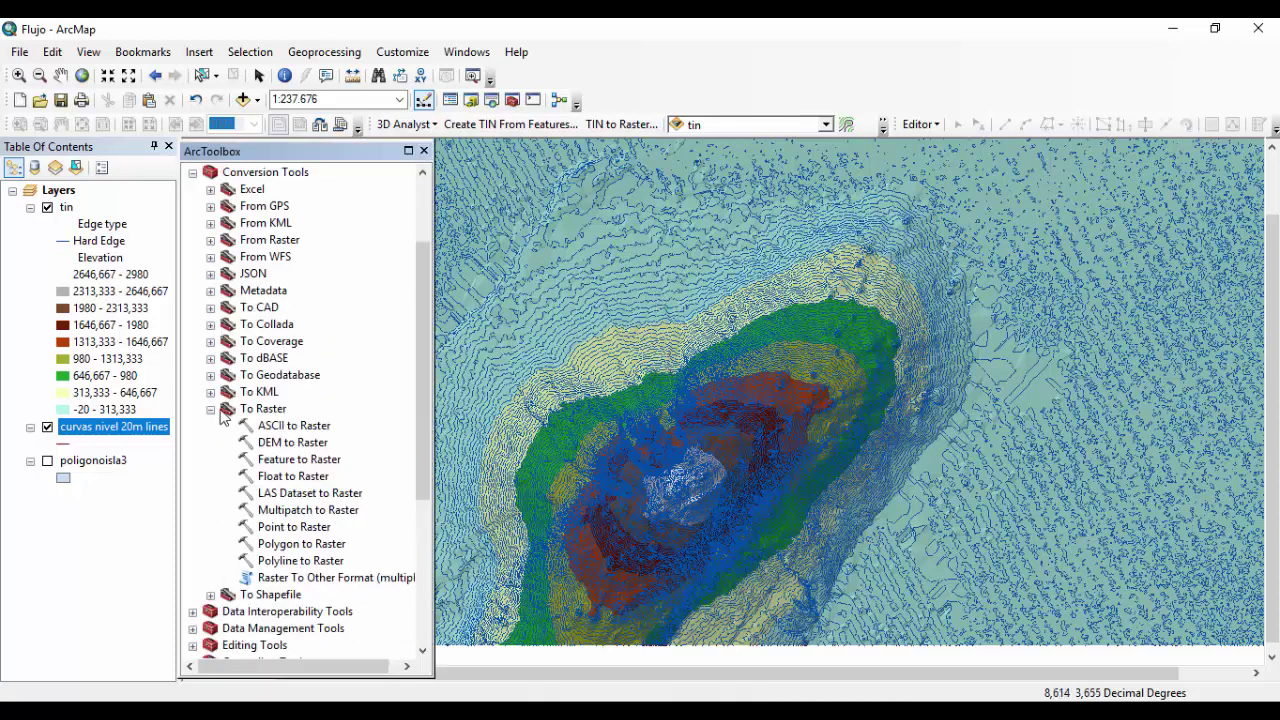
pyautogui.click(210, 240)
pyautogui.click(228, 341)
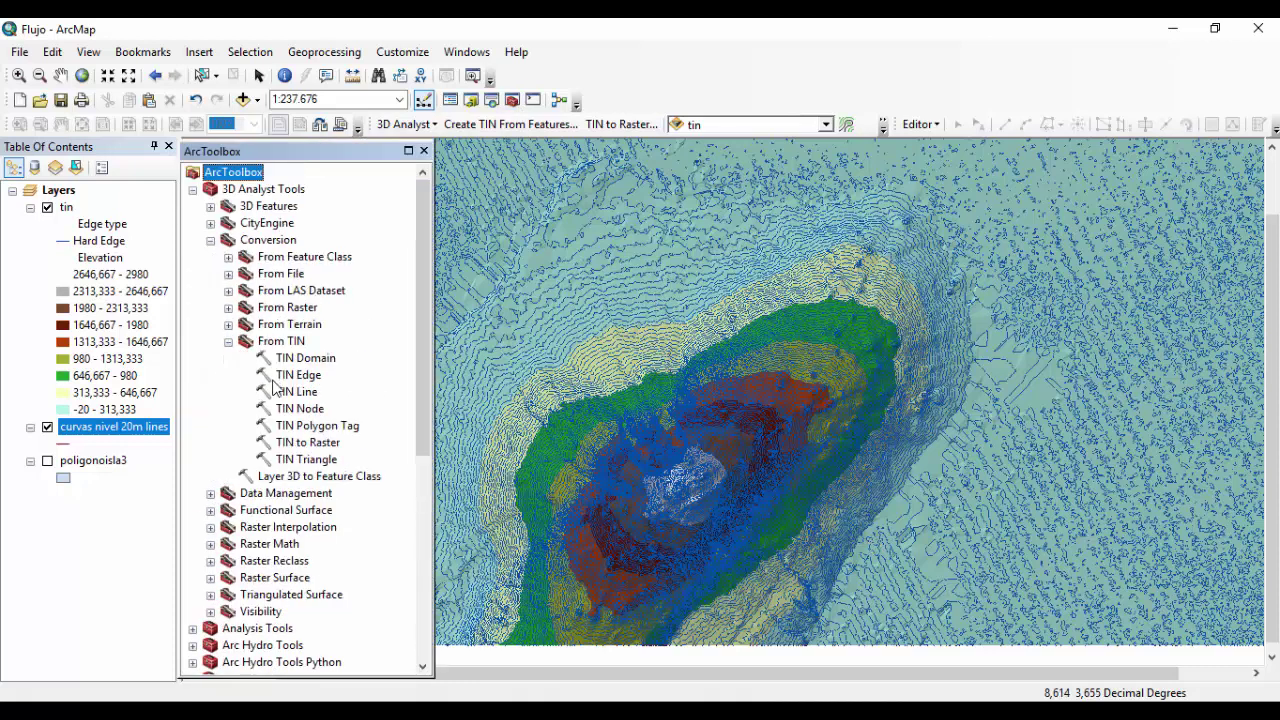
pyautogui.click(298, 443)
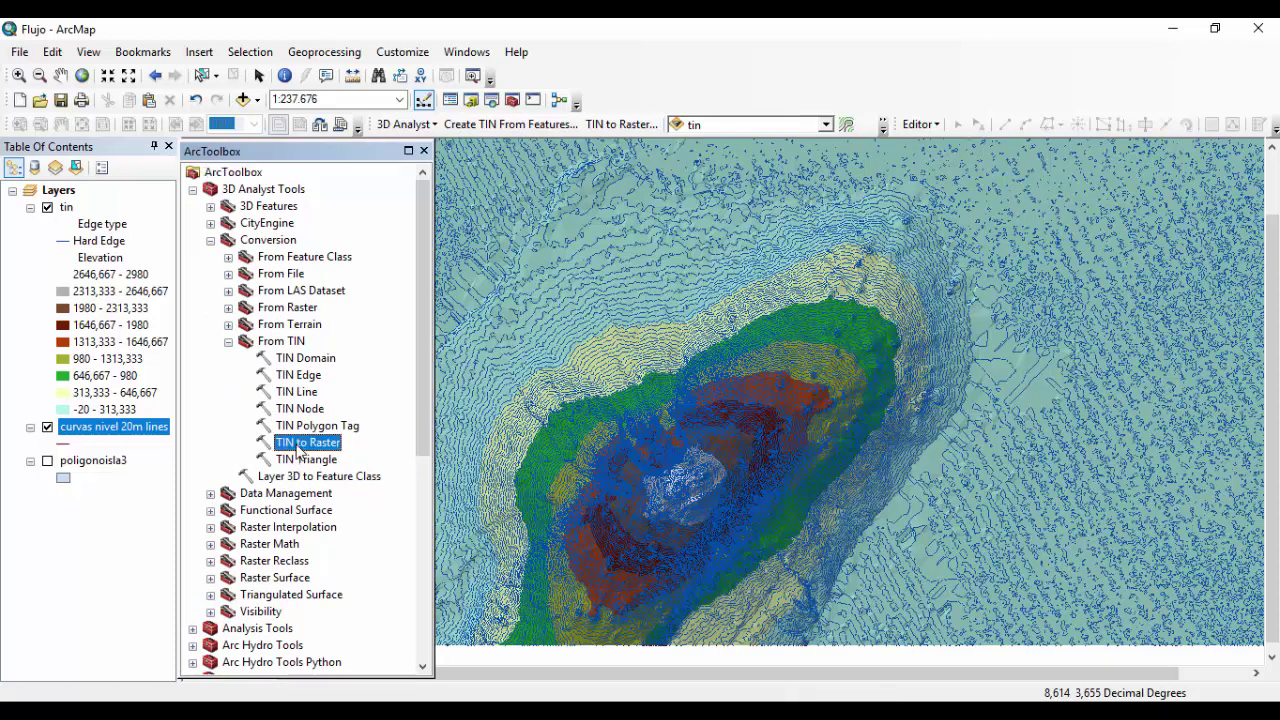
pyautogui.doubleClick(300, 444)
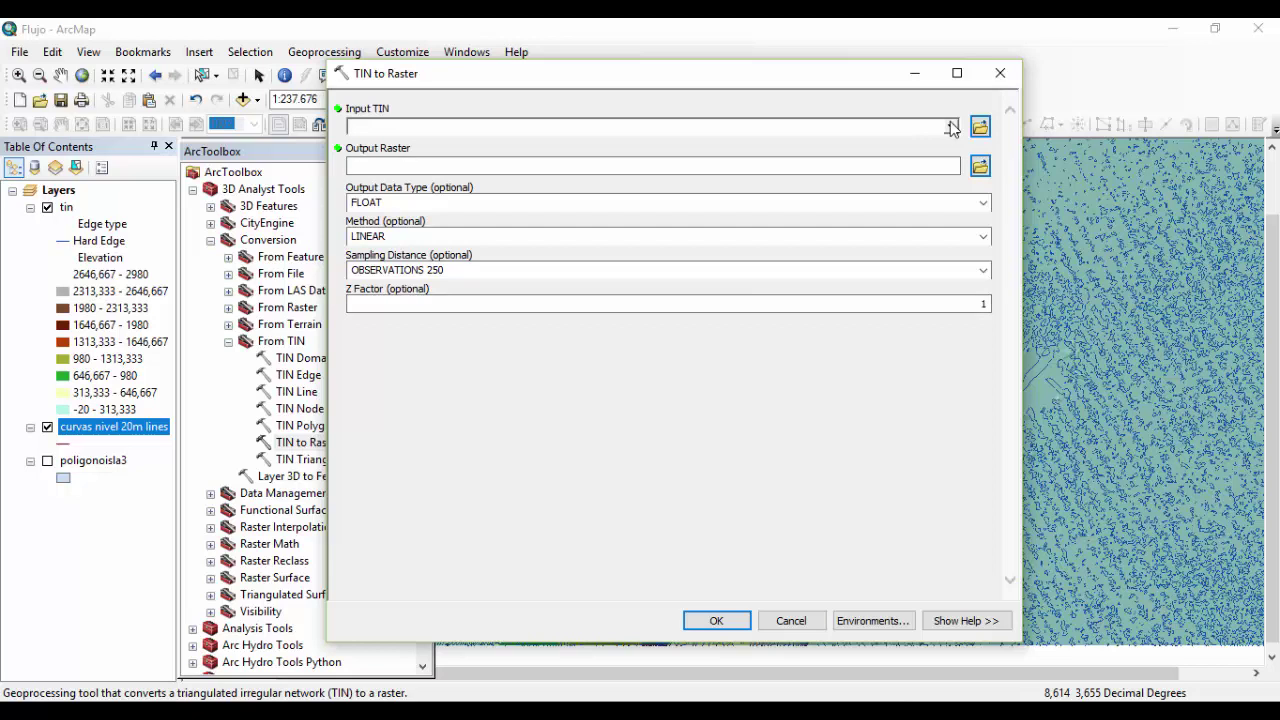
pyautogui.click(951, 127)
pyautogui.click(390, 144)
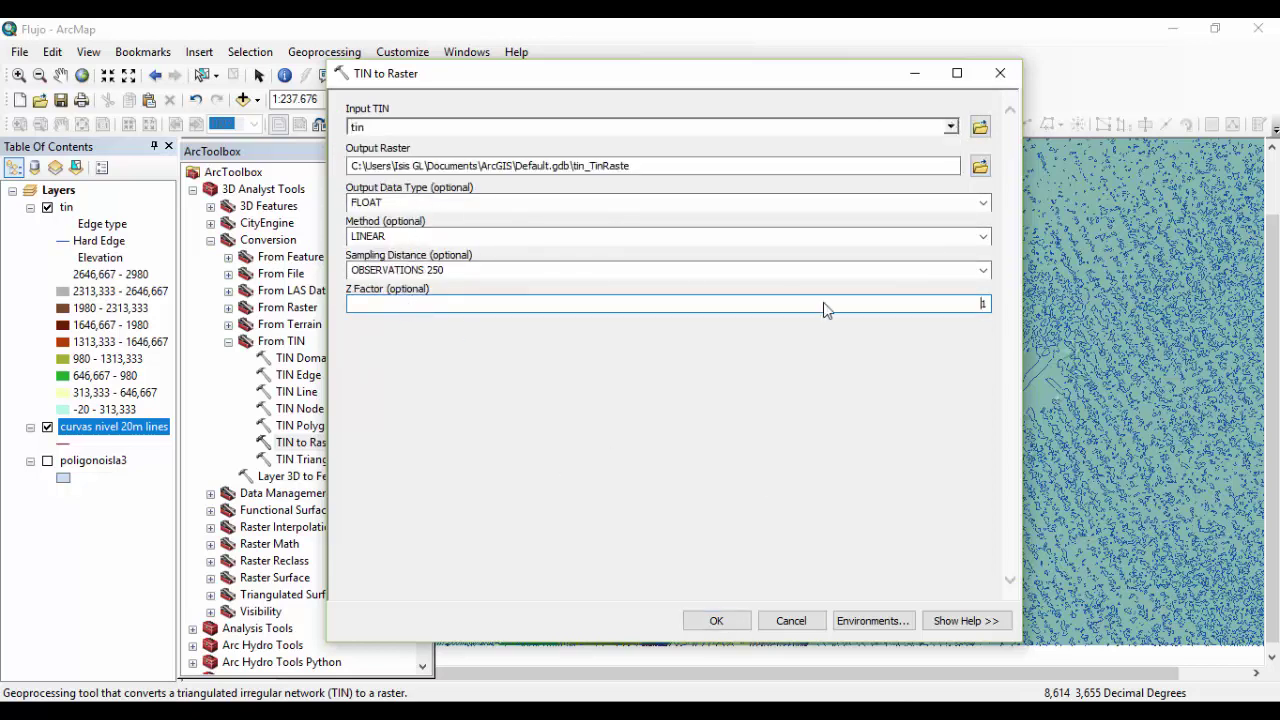
pyautogui.click(980, 166)
pyautogui.click(600, 238)
pyautogui.click(590, 434)
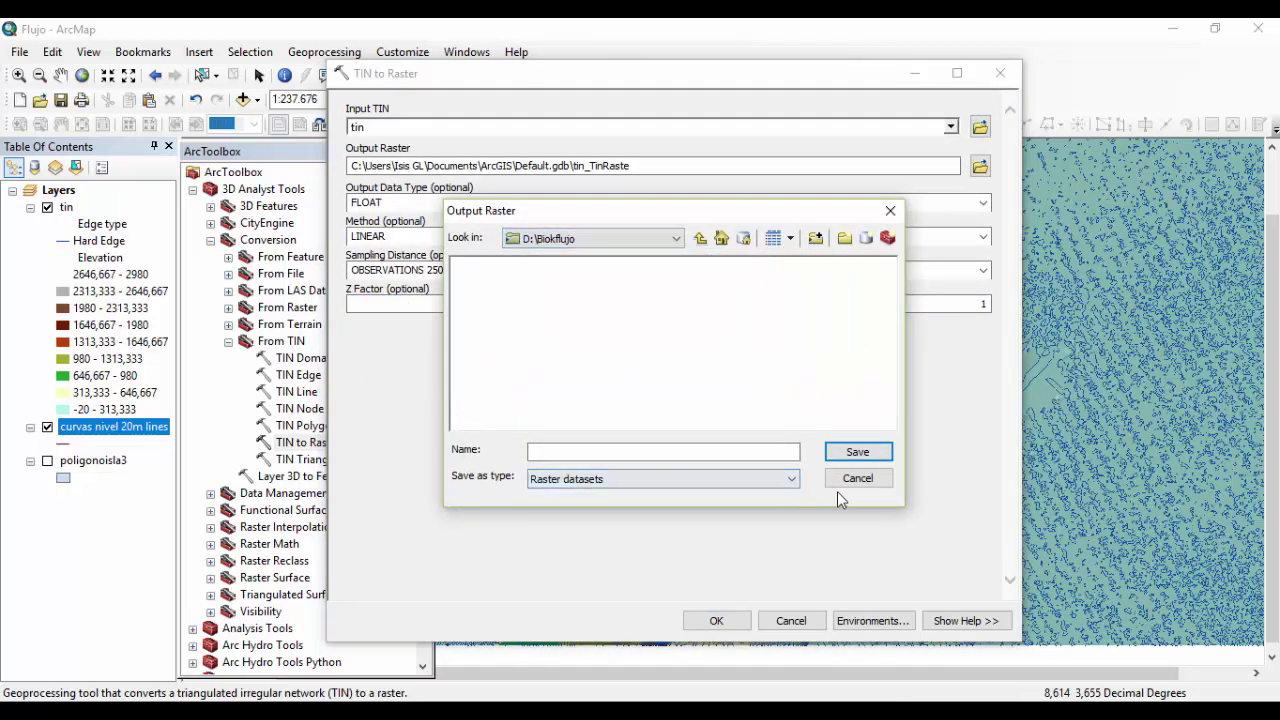
pyautogui.press('Return')
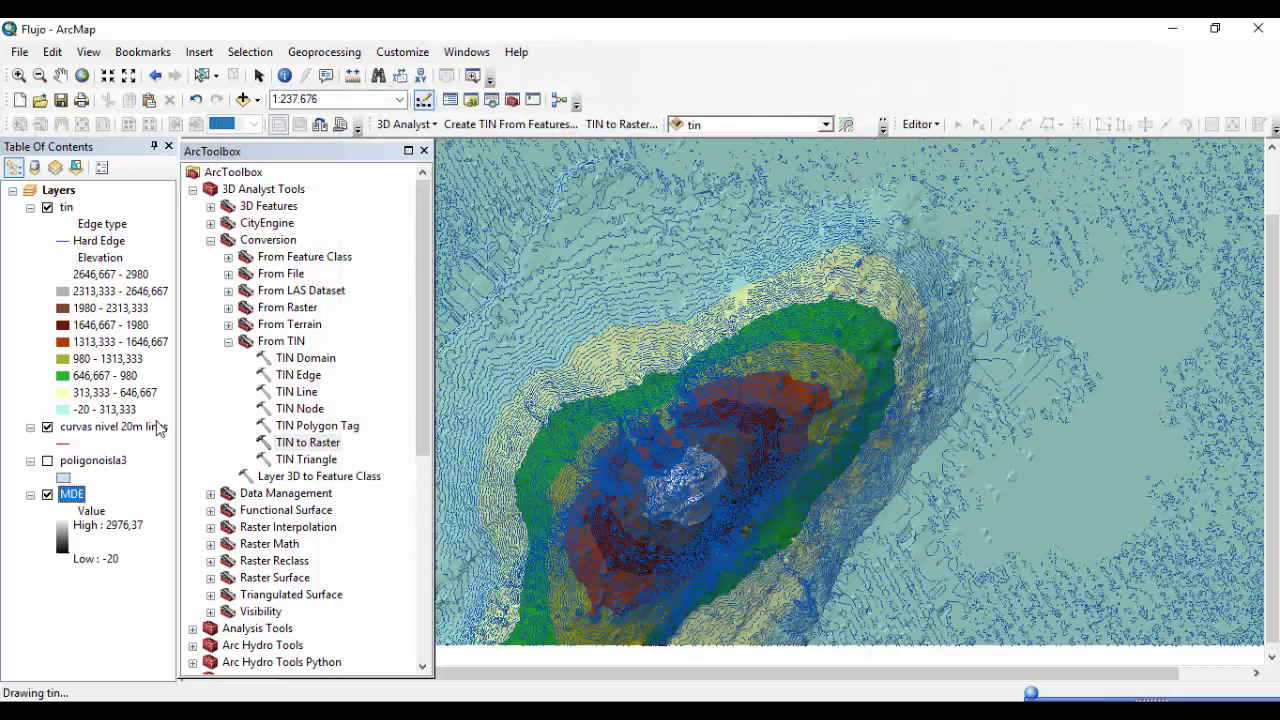
# - Hide the tin, curvas nivel 20m lines and MDE layers so that only poligonoisla3 is displayed
pyautogui.click(47, 207)
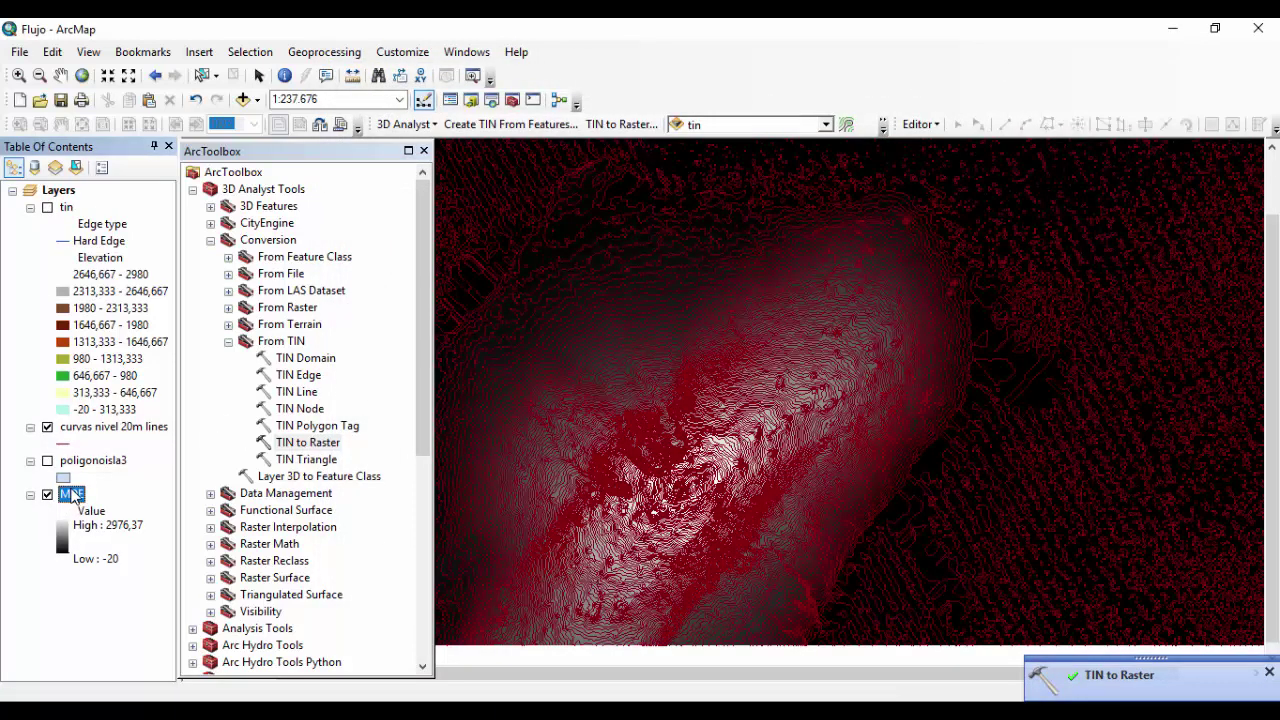
pyautogui.click(47, 426)
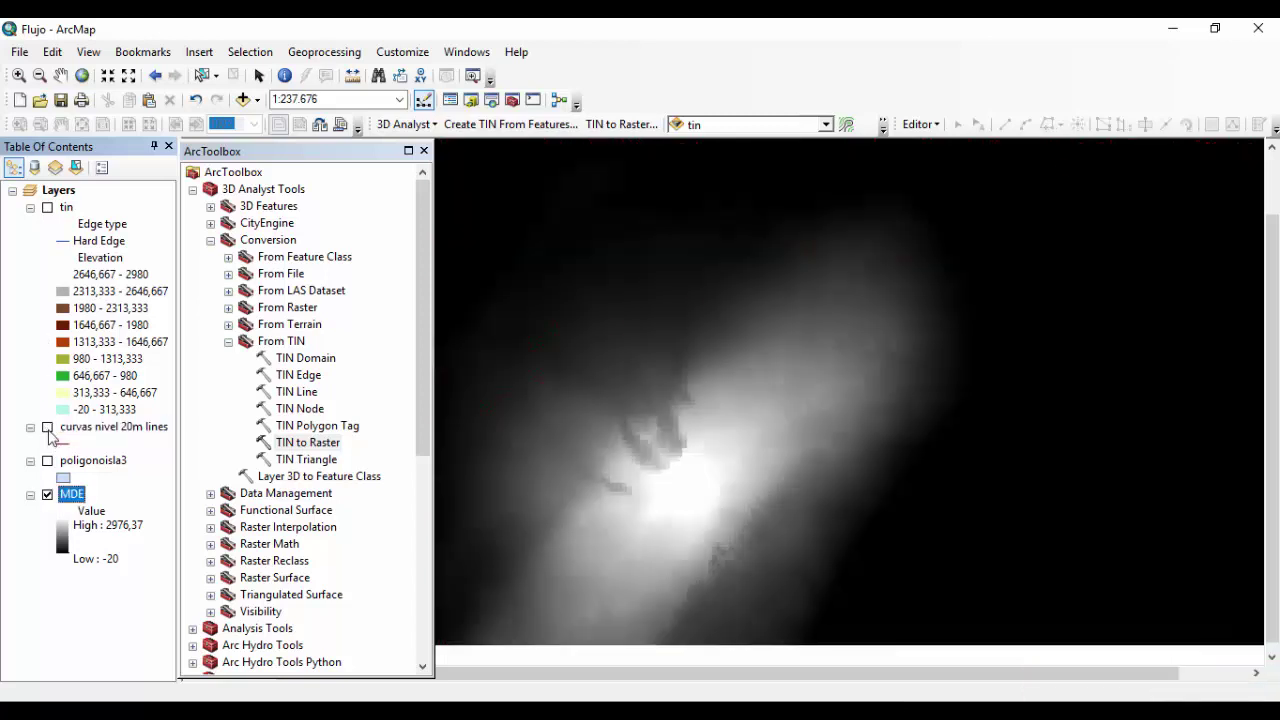
pyautogui.click(228, 341)
pyautogui.click(192, 189)
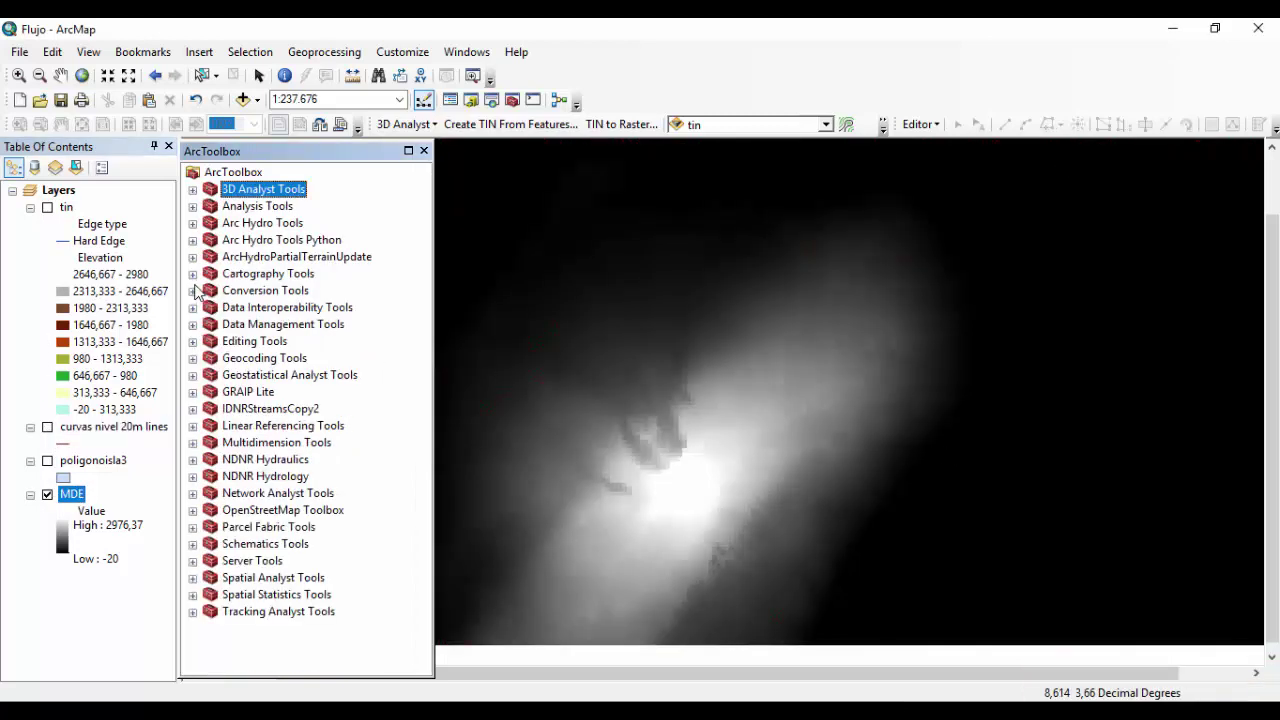
pyautogui.click(47, 460)
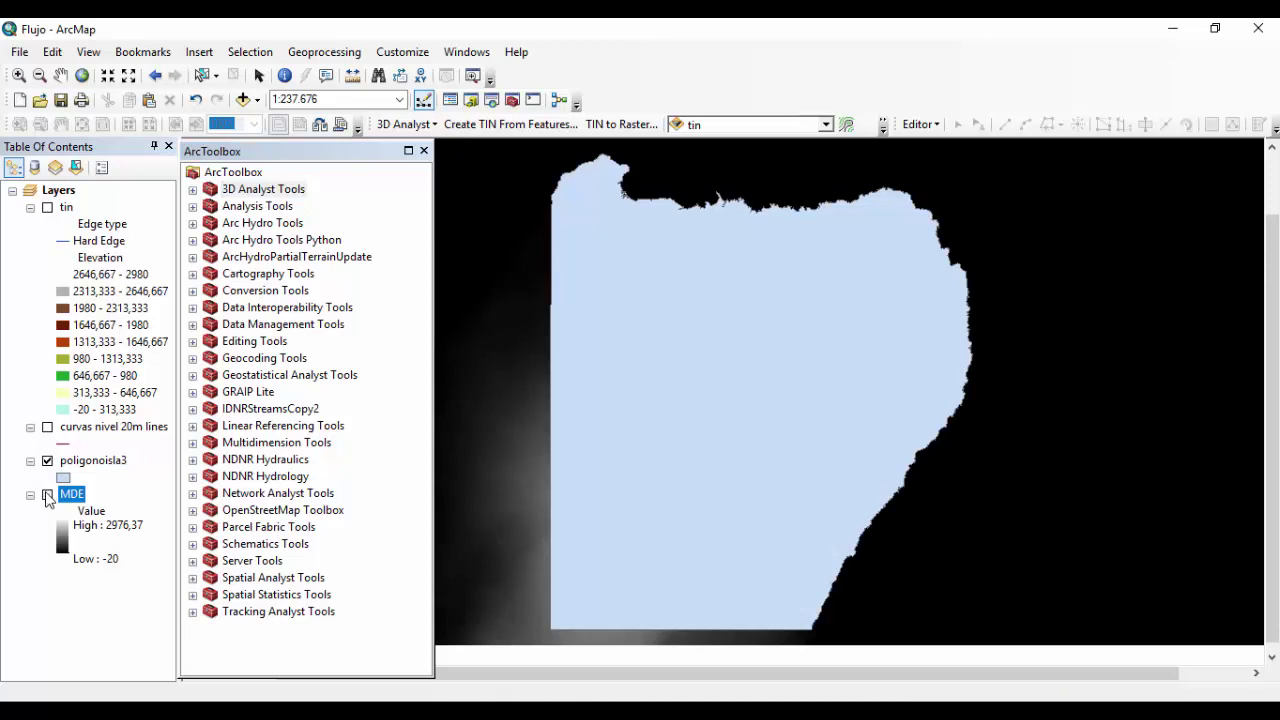
pyautogui.click(47, 494)
# - Open the Polygon to Raster conversion tool and choose poligonoisla3 as its input features
pyautogui.click(192, 290)
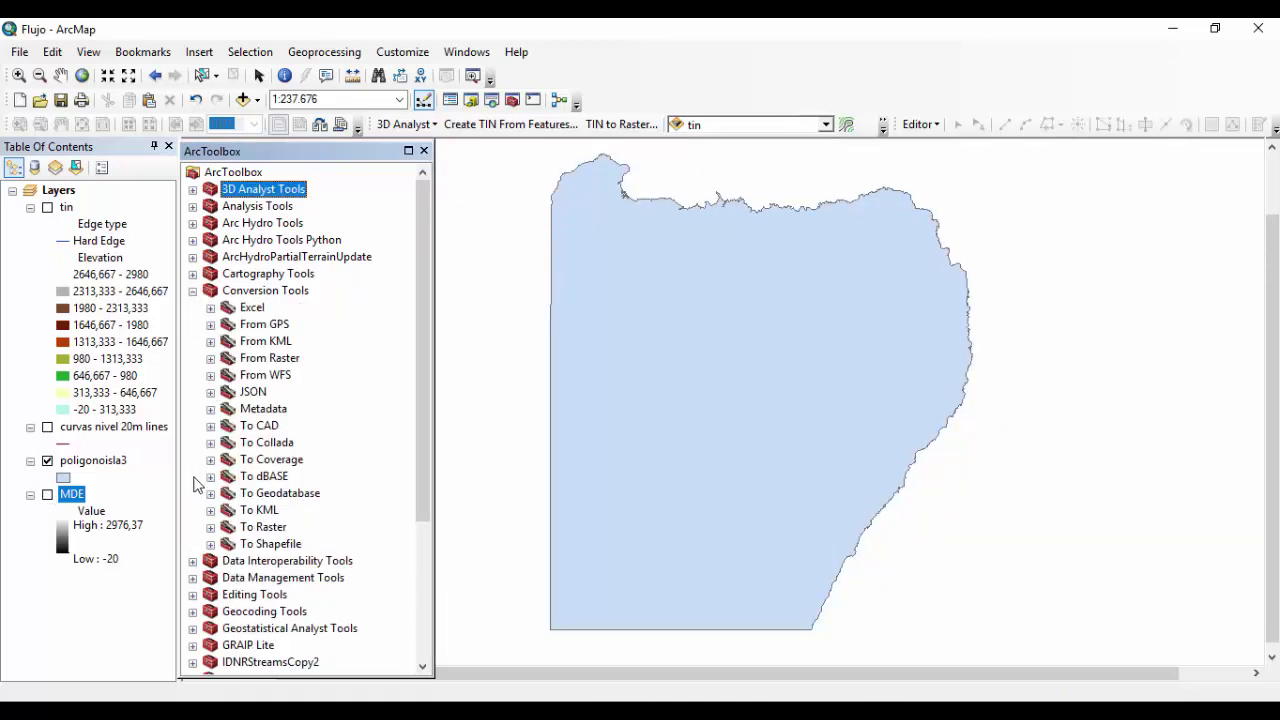
pyautogui.click(211, 527)
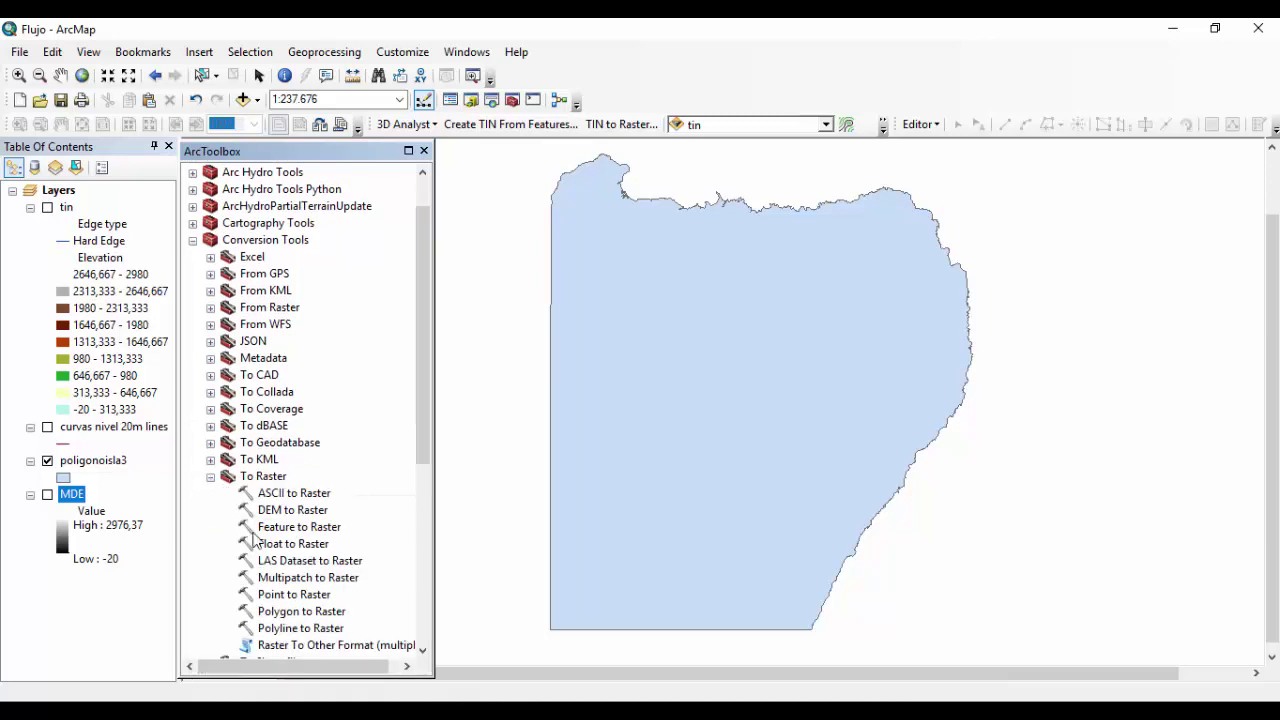
pyautogui.moveTo(416, 443); pyautogui.dragTo(422, 522)
pyautogui.click(316, 482)
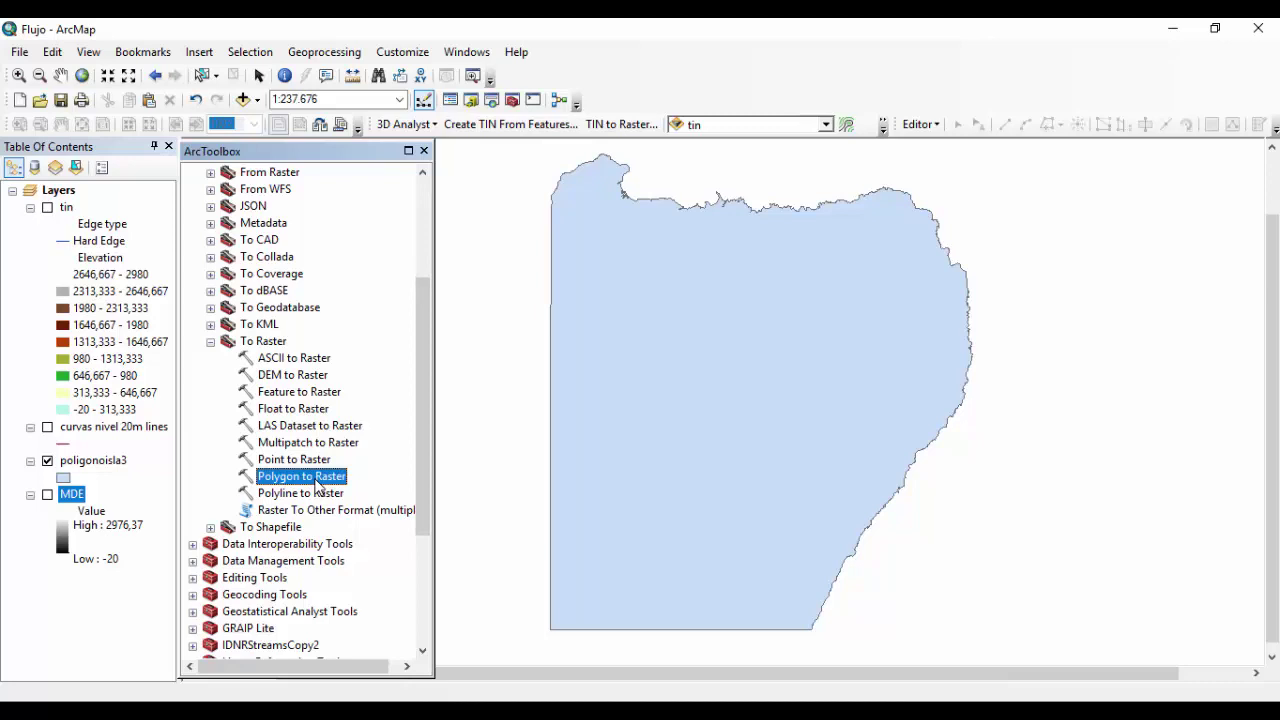
pyautogui.doubleClick(316, 484)
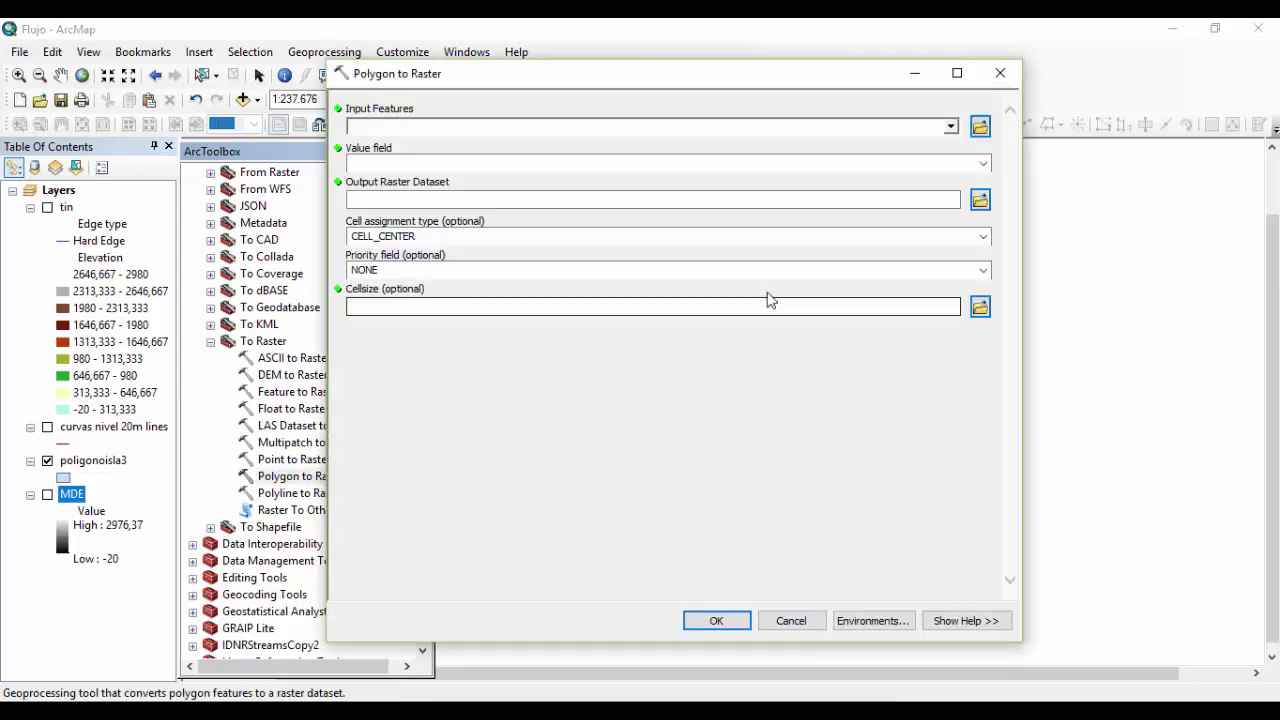
pyautogui.click(950, 127)
pyautogui.click(436, 150)
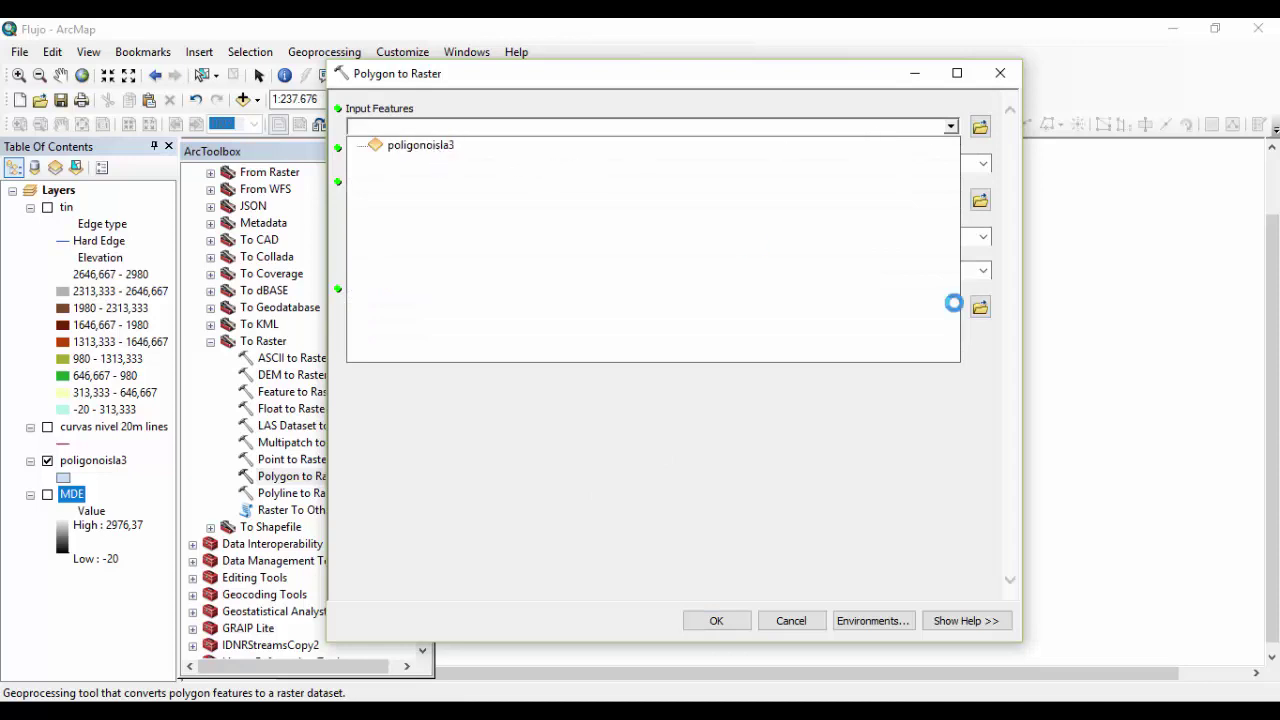
# - Set the Polygon to Raster output dataset to mask in the D:\Biokflujo folder
pyautogui.click(980, 200)
pyautogui.click(620, 238)
pyautogui.moveTo(824, 312); pyautogui.dragTo(824, 400)
pyautogui.click(582, 380)
pyautogui.click(664, 448)
pyautogui.write('mask')
pyautogui.click(845, 452)
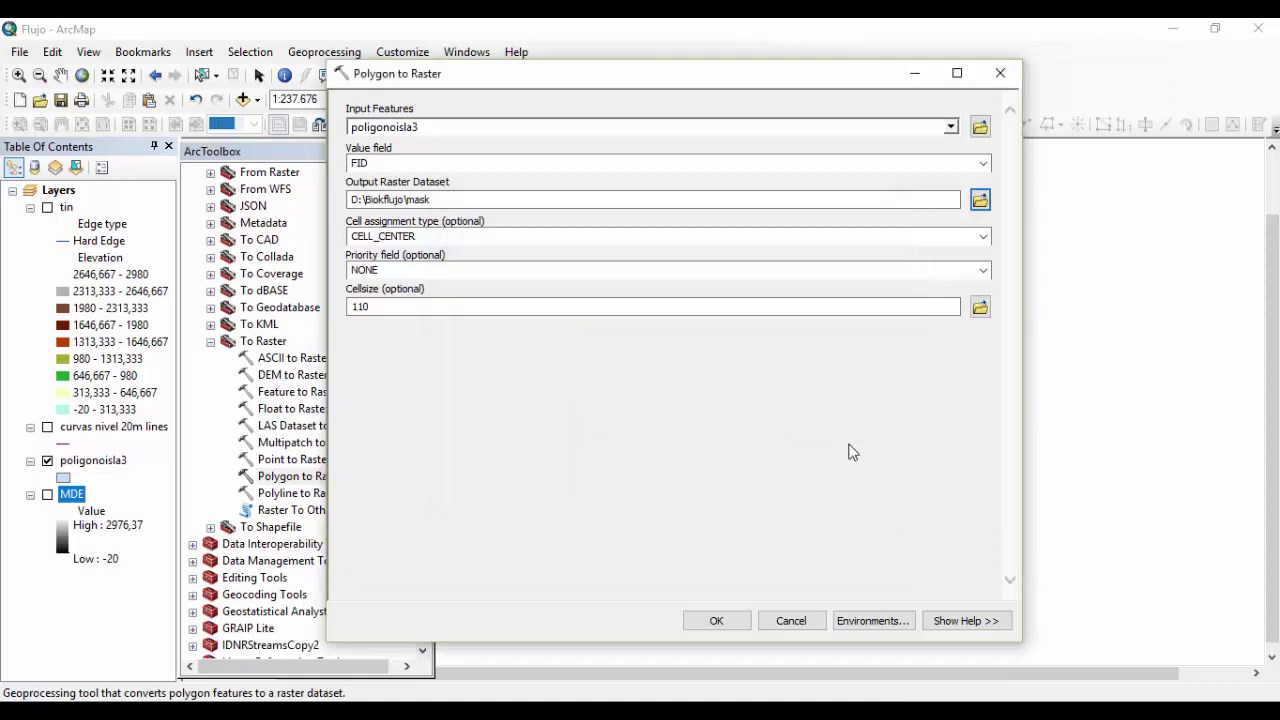
# - Run the Polygon to Raster conversion of poligonoisla3 and hide the poligonoisla3 layer
pyautogui.click(731, 627)
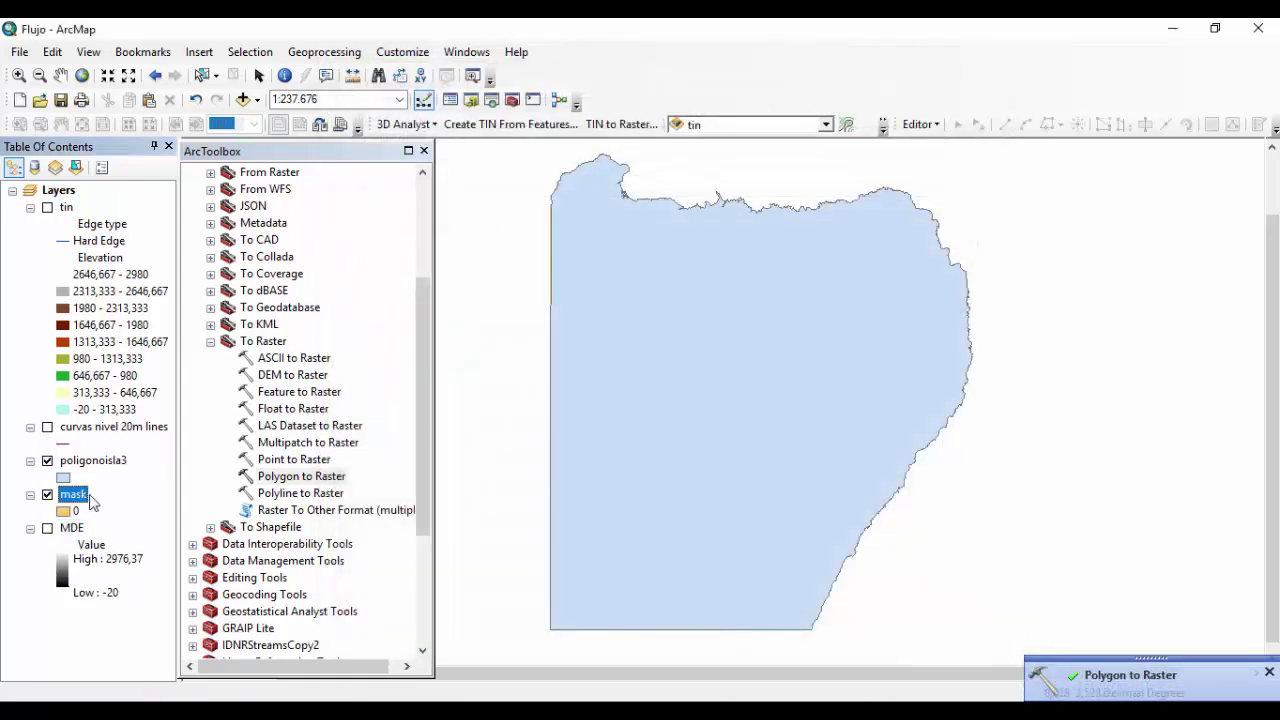
pyautogui.click(47, 460)
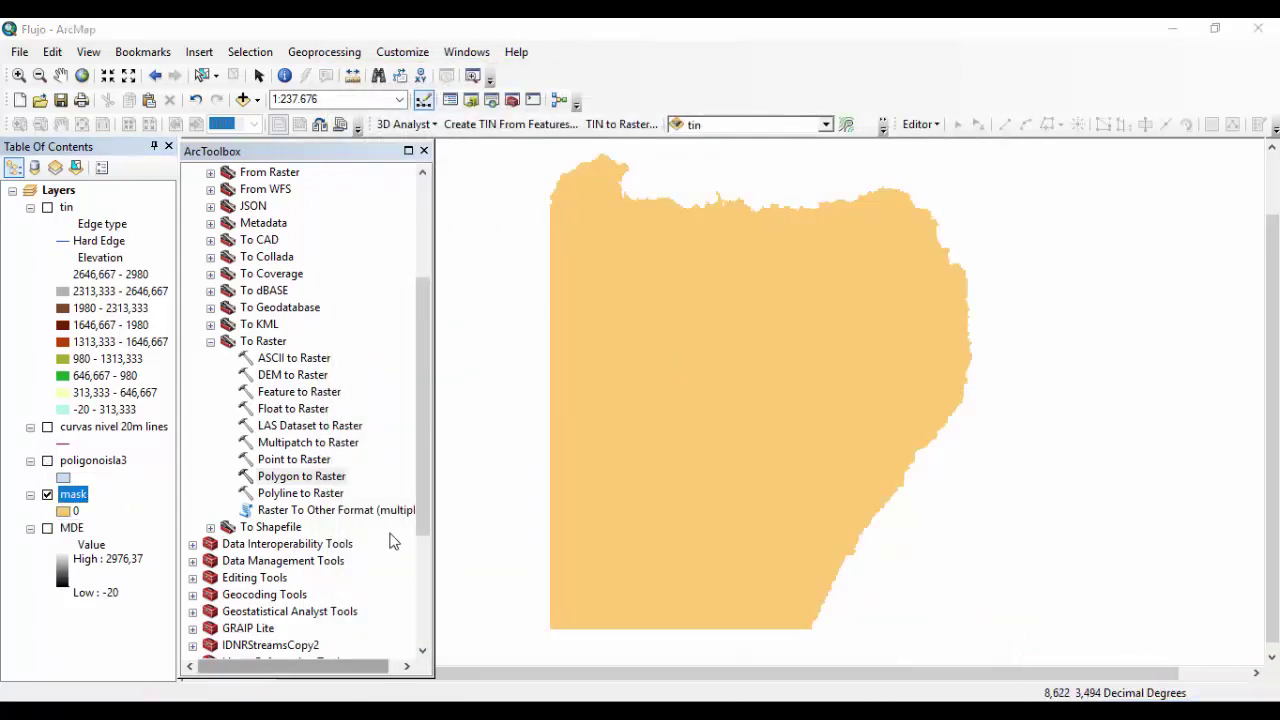
# - Place the mask and MDE layers above tin, display MDE, and collapse the legends of tin, curvas nivel 20m lines and poligonoisla3
pyautogui.moveTo(83, 509); pyautogui.dragTo(78, 208)
pyautogui.click(72, 528)
pyautogui.moveTo(73, 536); pyautogui.dragTo(80, 222)
pyautogui.click(48, 242)
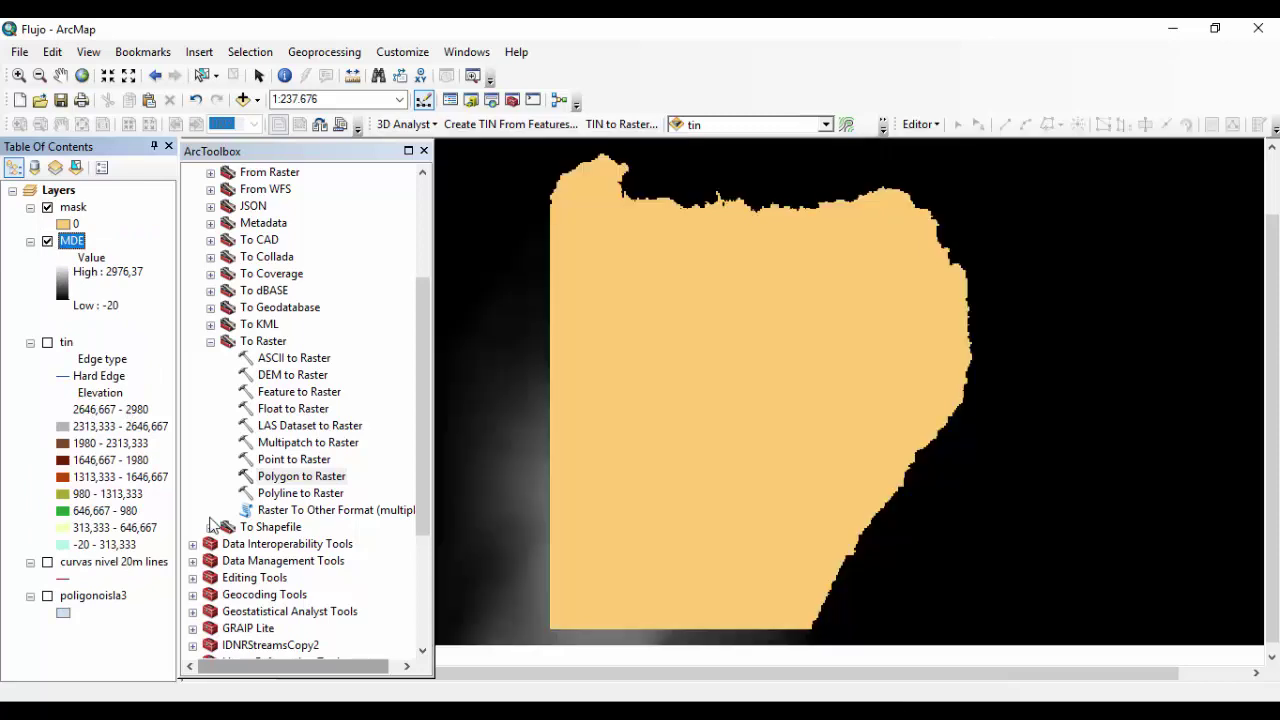
pyautogui.click(30, 342)
pyautogui.click(30, 359)
pyautogui.click(30, 376)
# - Open the Spatial Analyst Extract by Mask tool with MDE as the input raster and mask as the mask data
pyautogui.moveTo(427, 366); pyautogui.dragTo(424, 457)
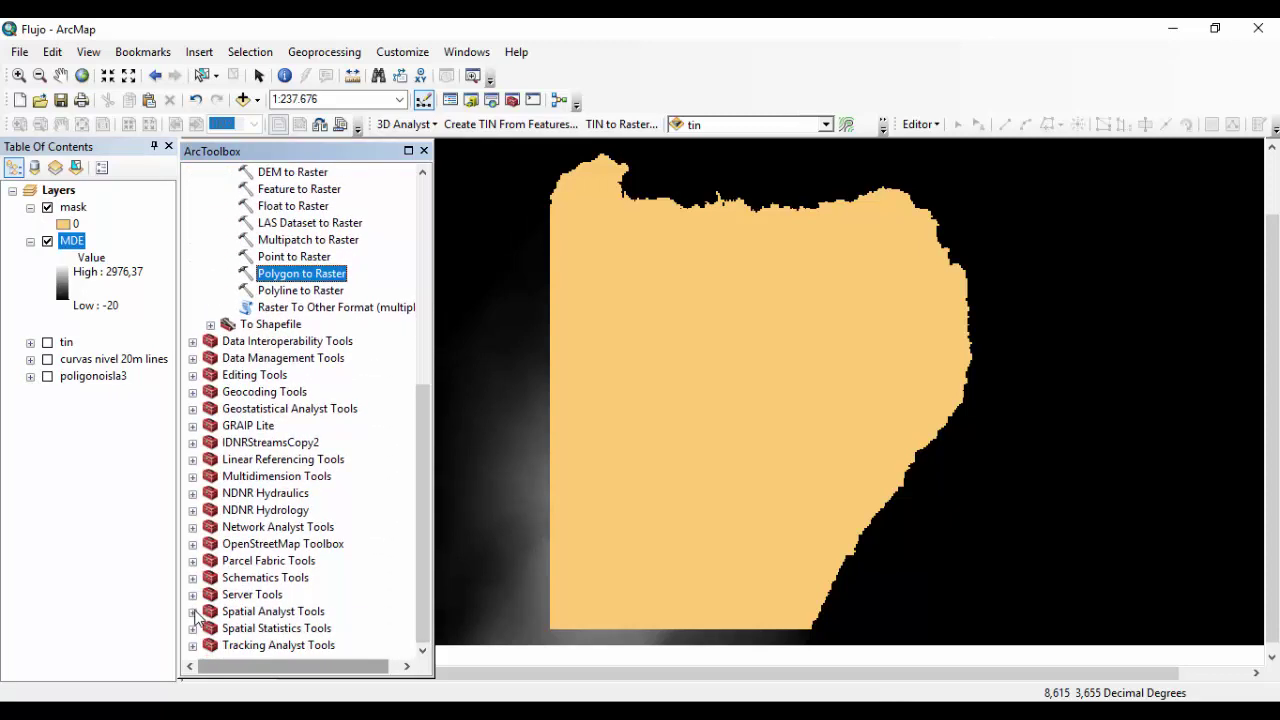
pyautogui.click(193, 611)
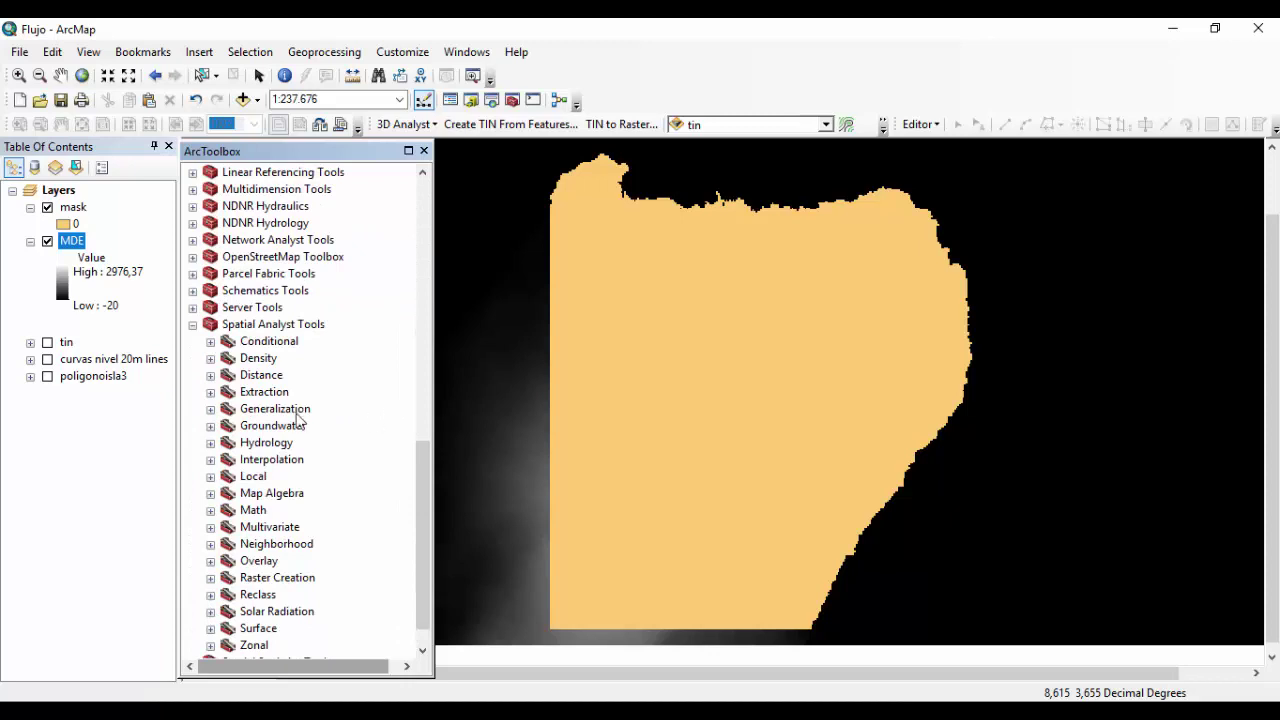
pyautogui.click(210, 392)
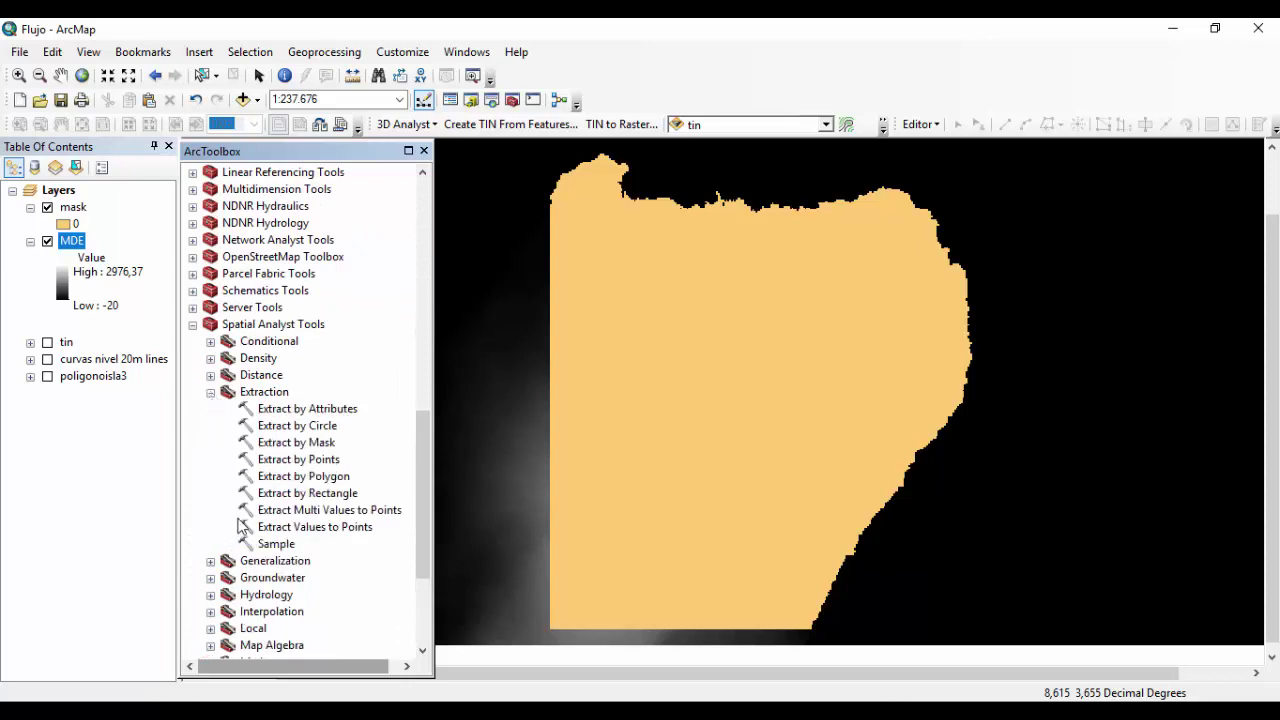
pyautogui.click(284, 449)
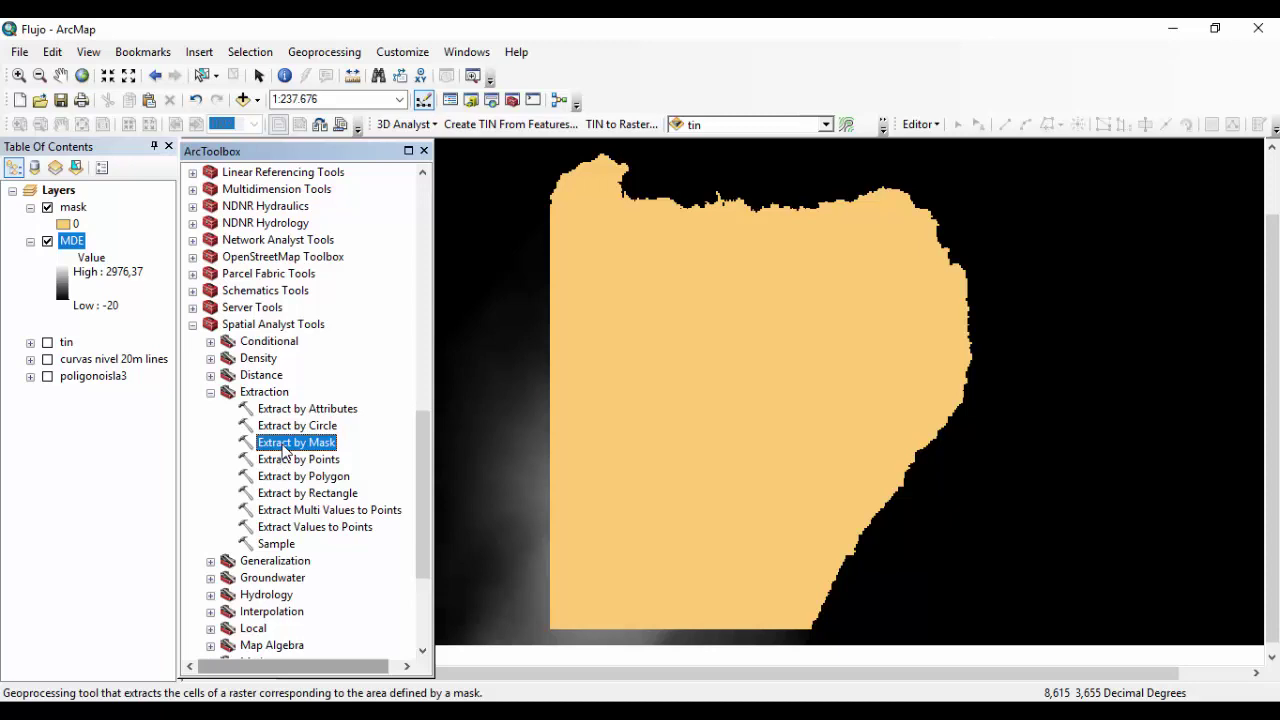
pyautogui.doubleClick(285, 445)
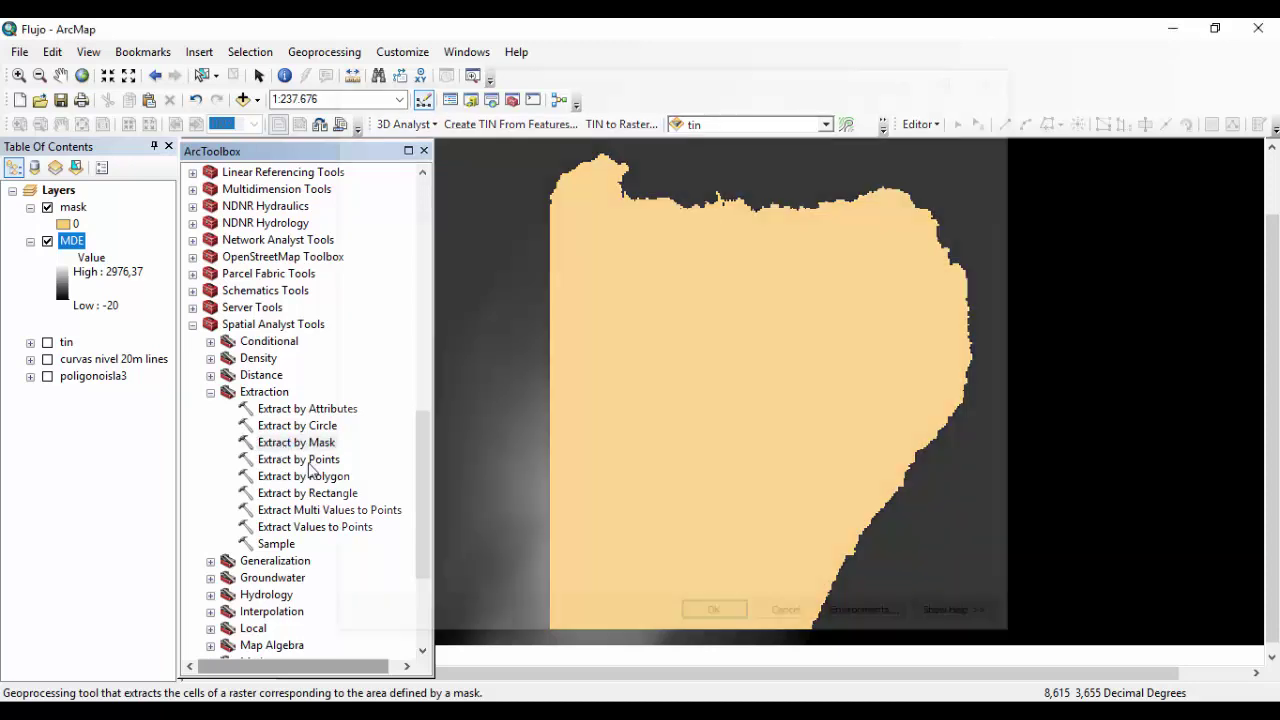
pyautogui.click(951, 127)
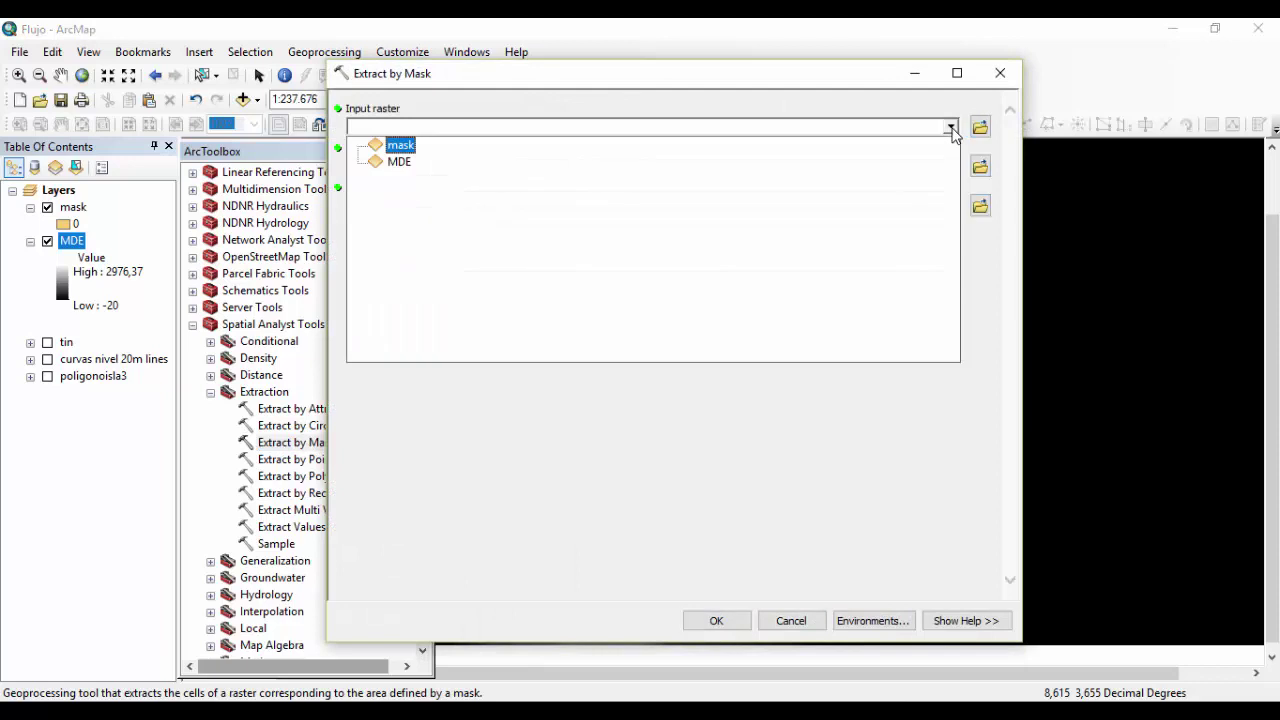
pyautogui.click(403, 164)
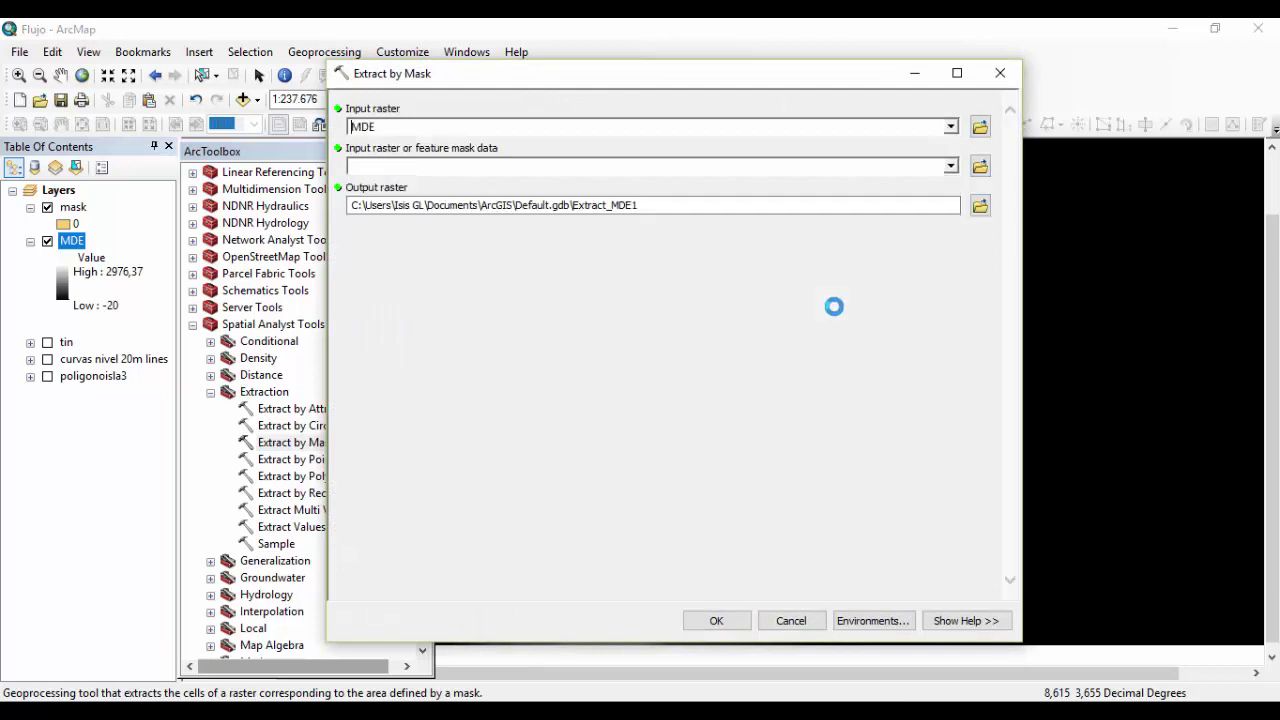
pyautogui.click(950, 166)
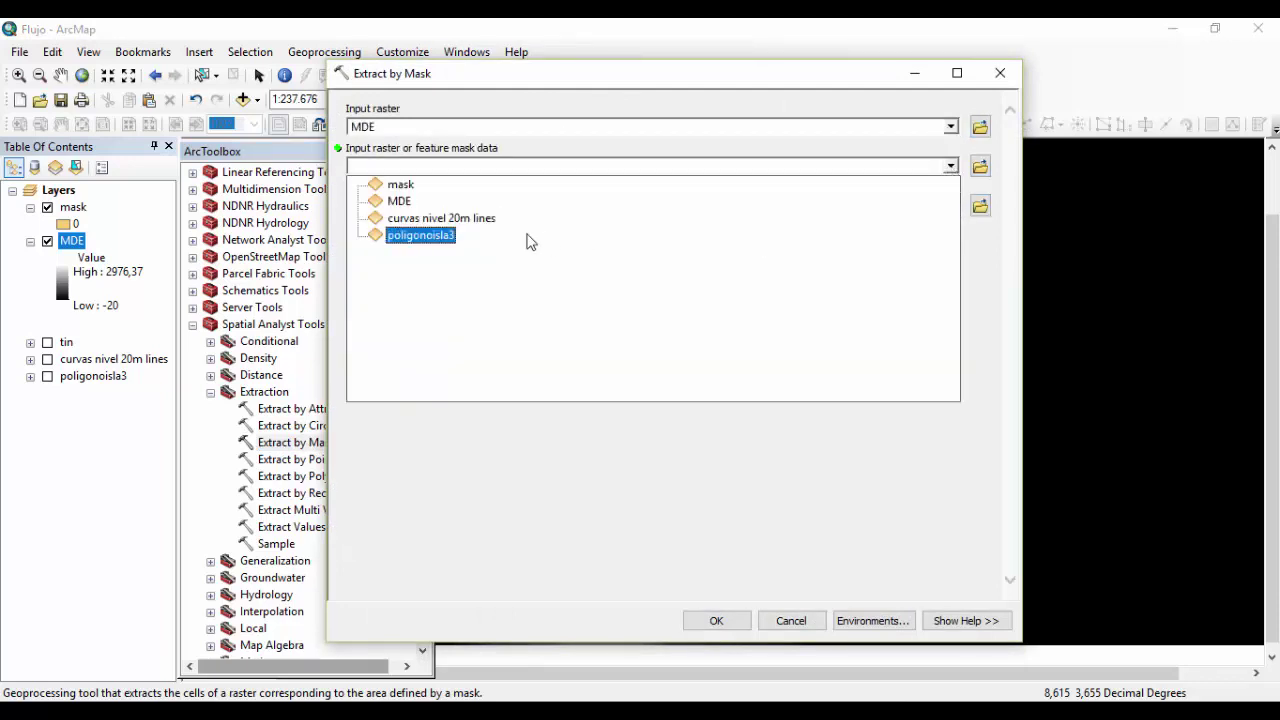
pyautogui.click(400, 185)
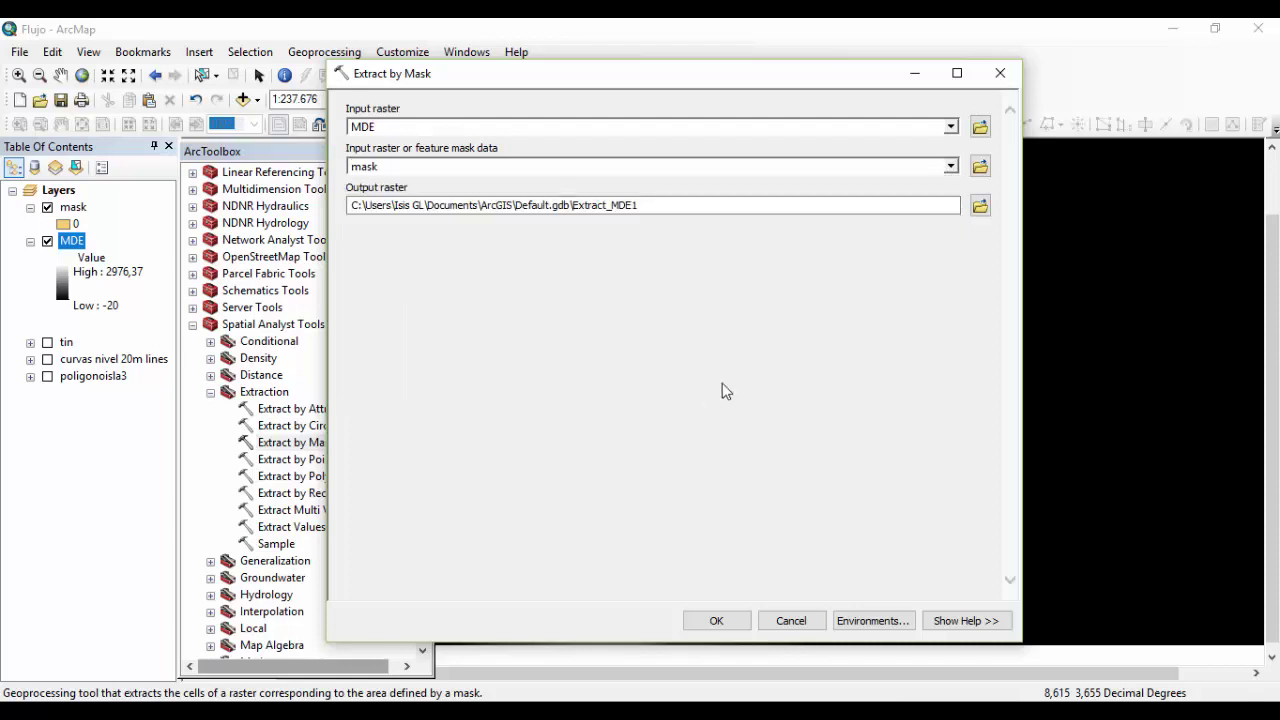
# - Set the output raster to DEMBIOK in the Biokflujo folder and run the mask extraction
pyautogui.click(980, 205)
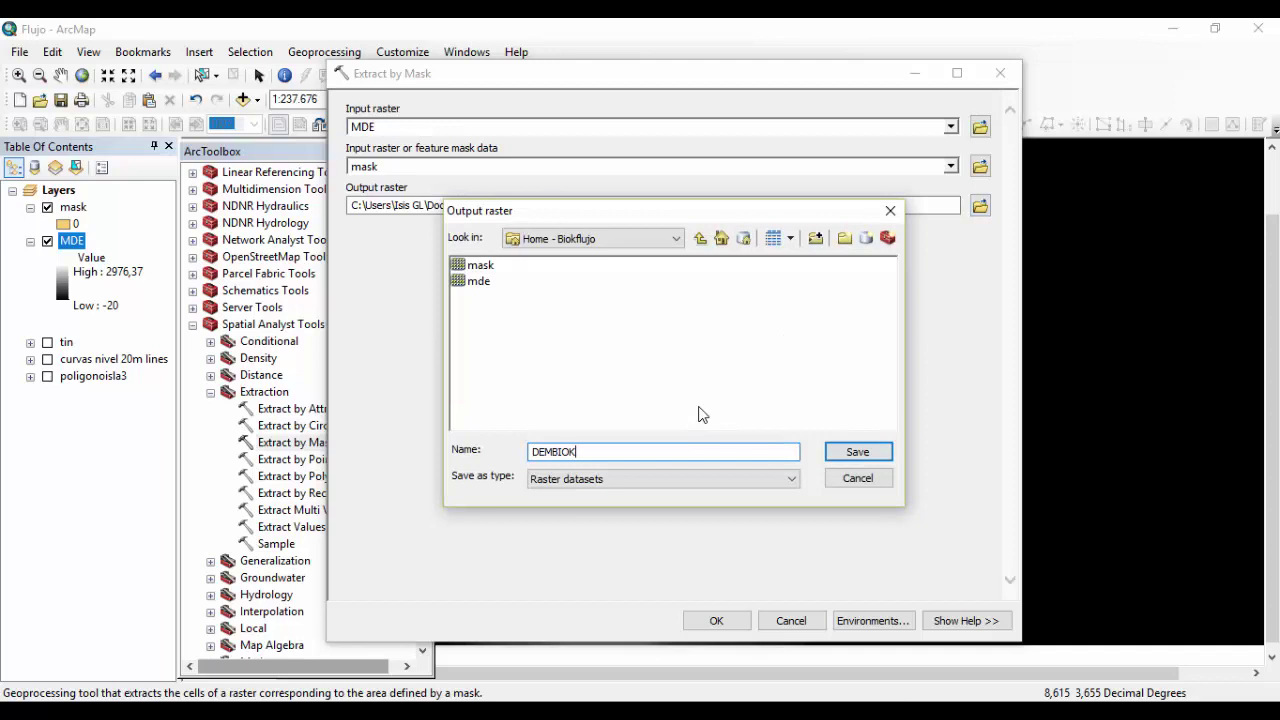
pyautogui.click(852, 452)
pyautogui.click(729, 621)
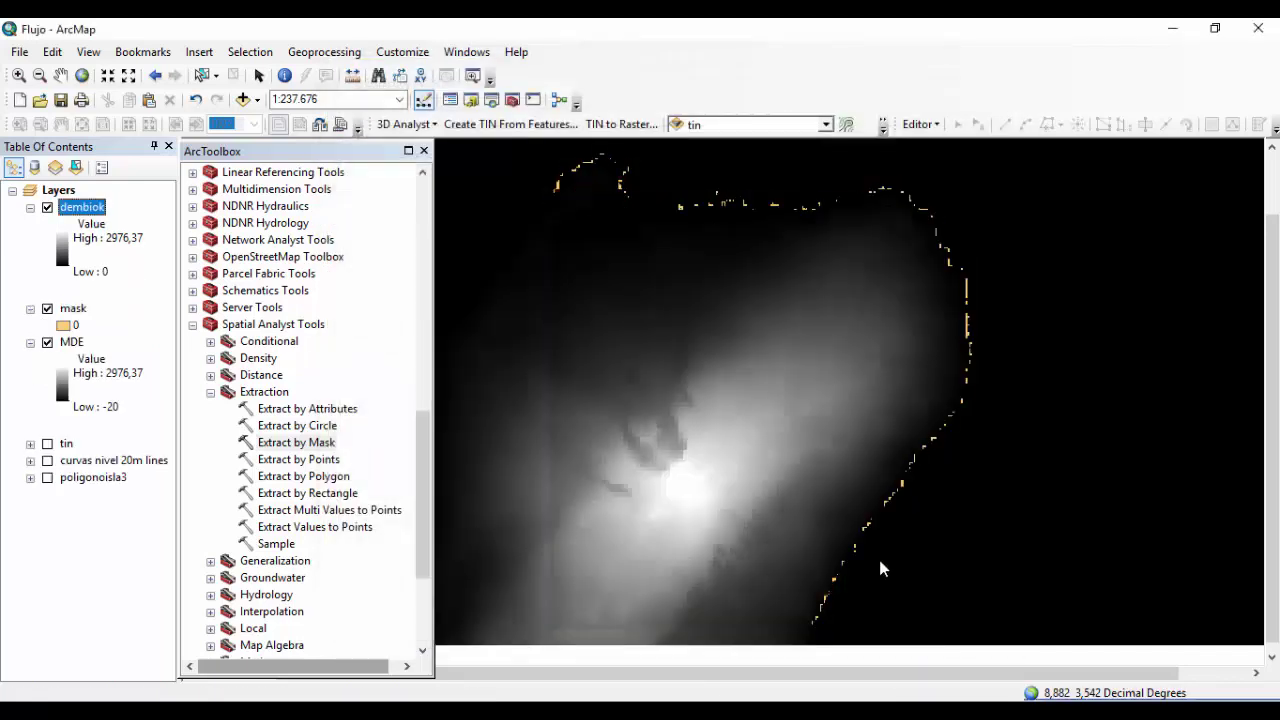
# - Hide the mask and MDE layers and collapse their legends so that only dembiok is displayed
pyautogui.click(47, 308)
pyautogui.click(47, 342)
pyautogui.click(30, 342)
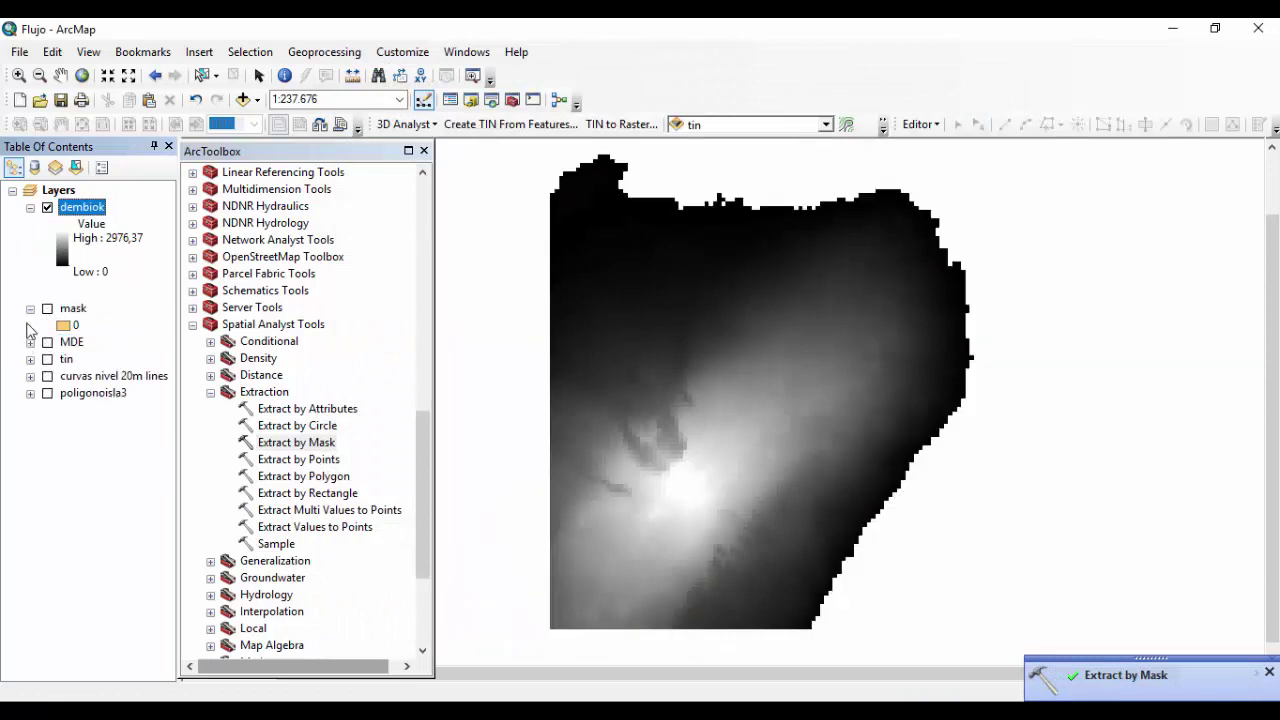
pyautogui.click(30, 308)
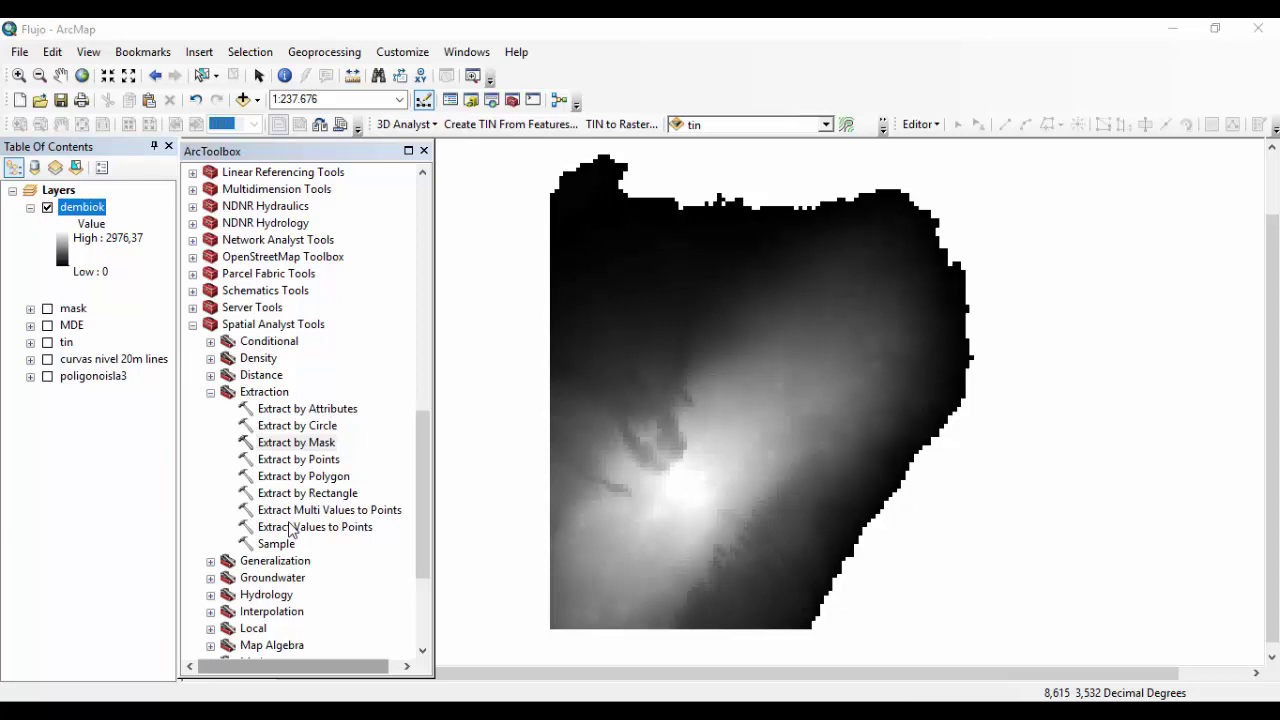
# - Fill the sinks of dembiok with the Hydrology Fill tool, saving the output surface as dembiokfin in D:\Biokflujo
pyautogui.click(210, 391)
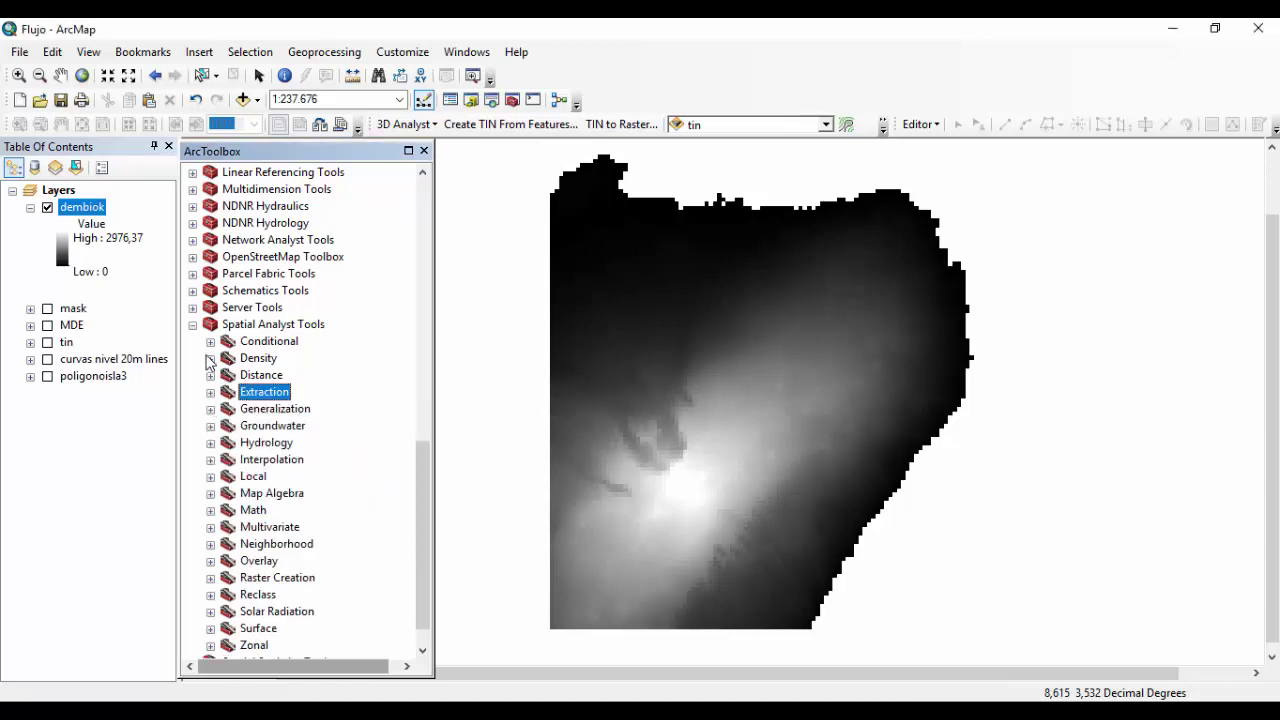
pyautogui.click(211, 443)
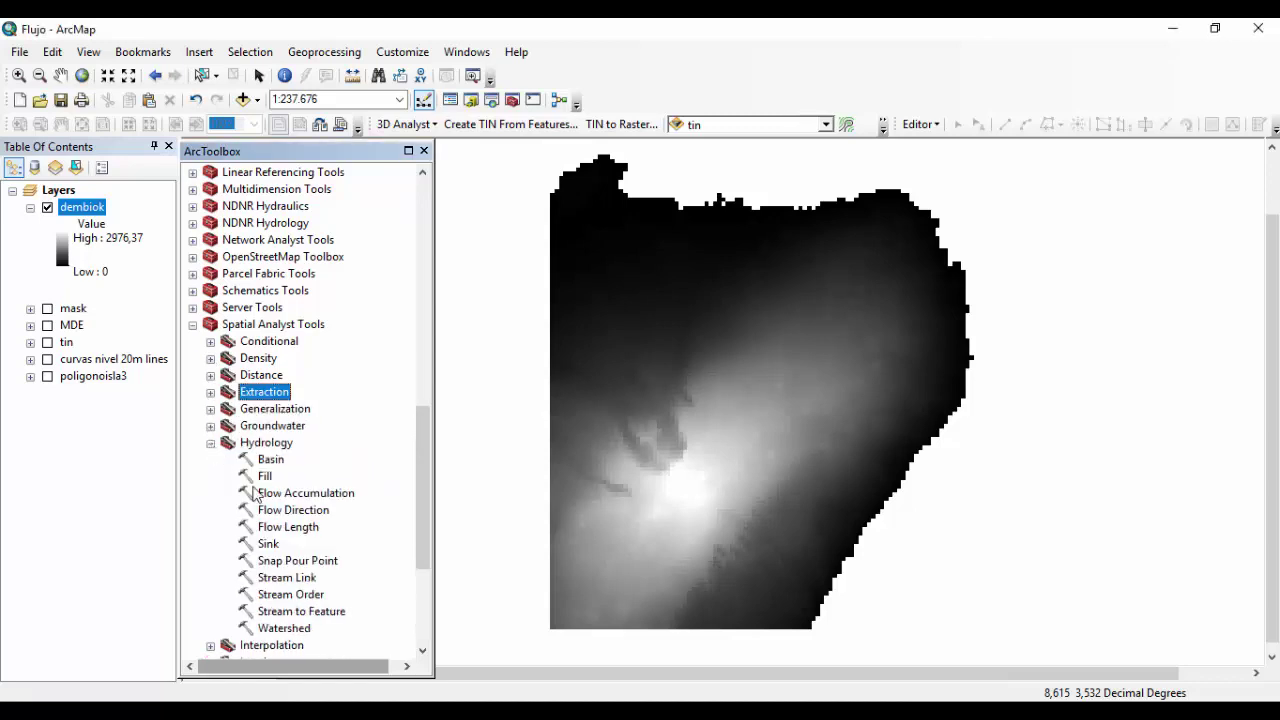
pyautogui.click(263, 477)
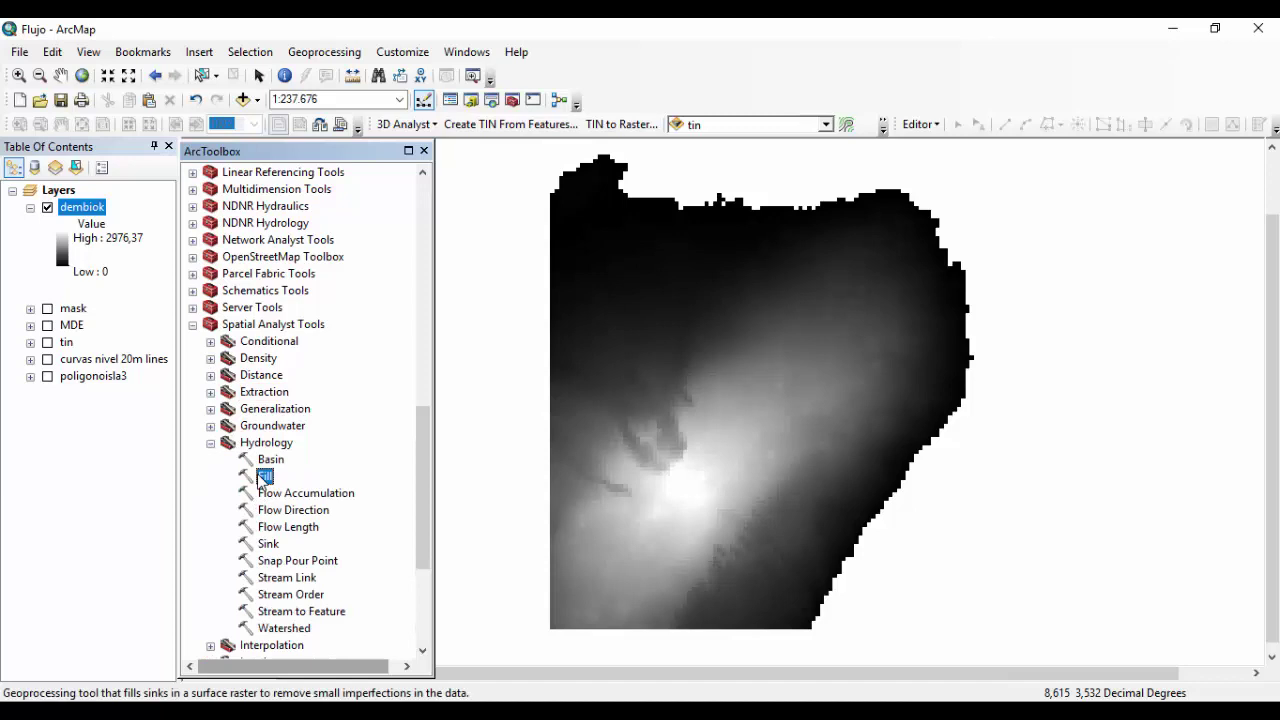
pyautogui.doubleClick(263, 477)
pyautogui.click(950, 127)
pyautogui.click(420, 143)
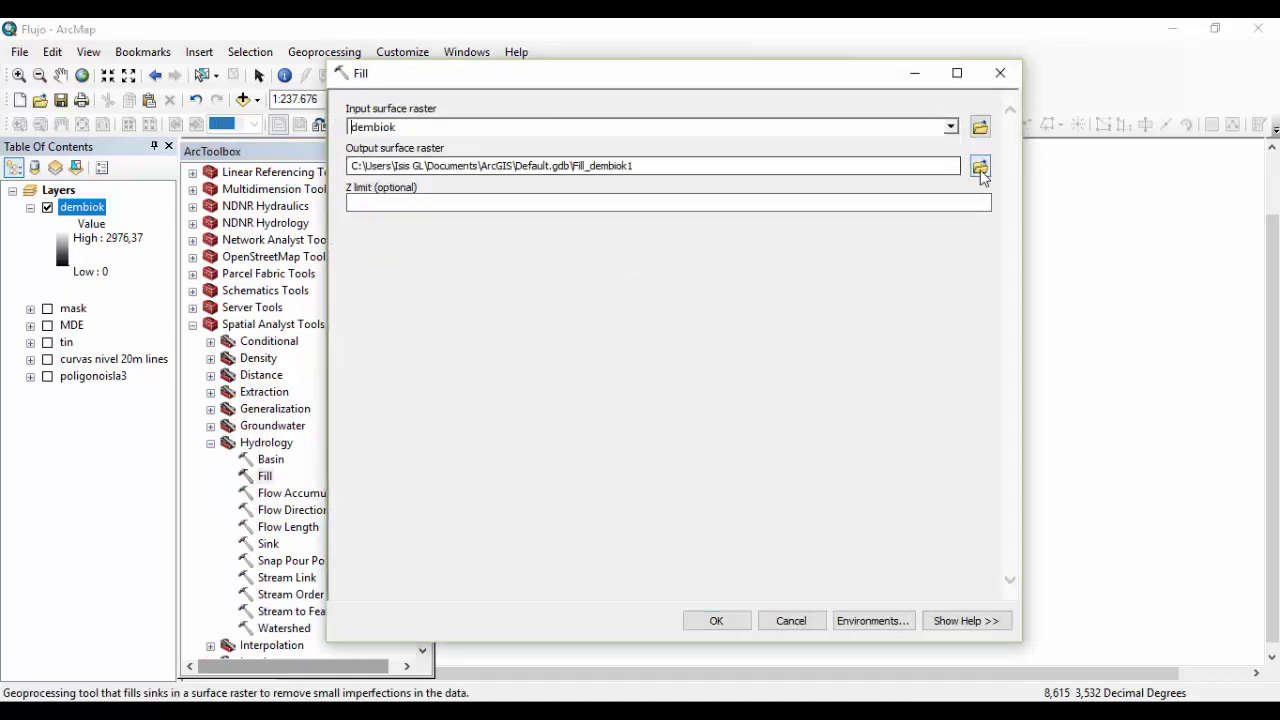
pyautogui.click(980, 168)
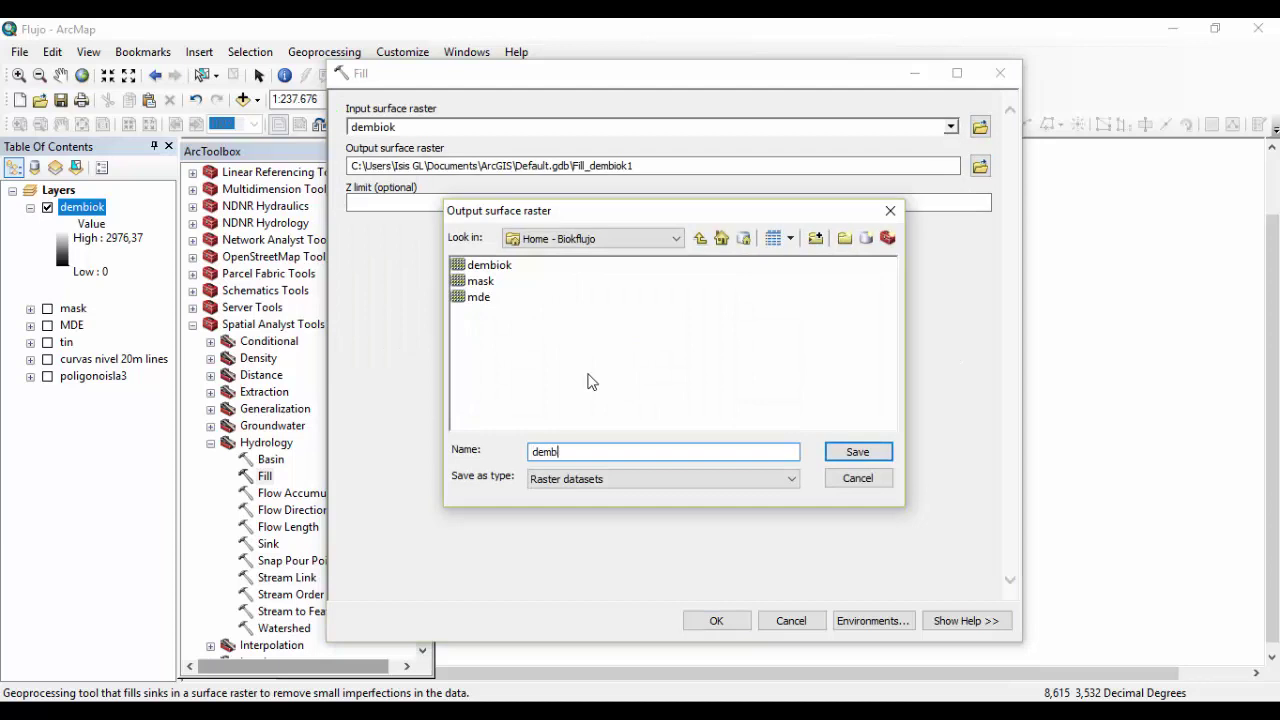
pyautogui.click(857, 452)
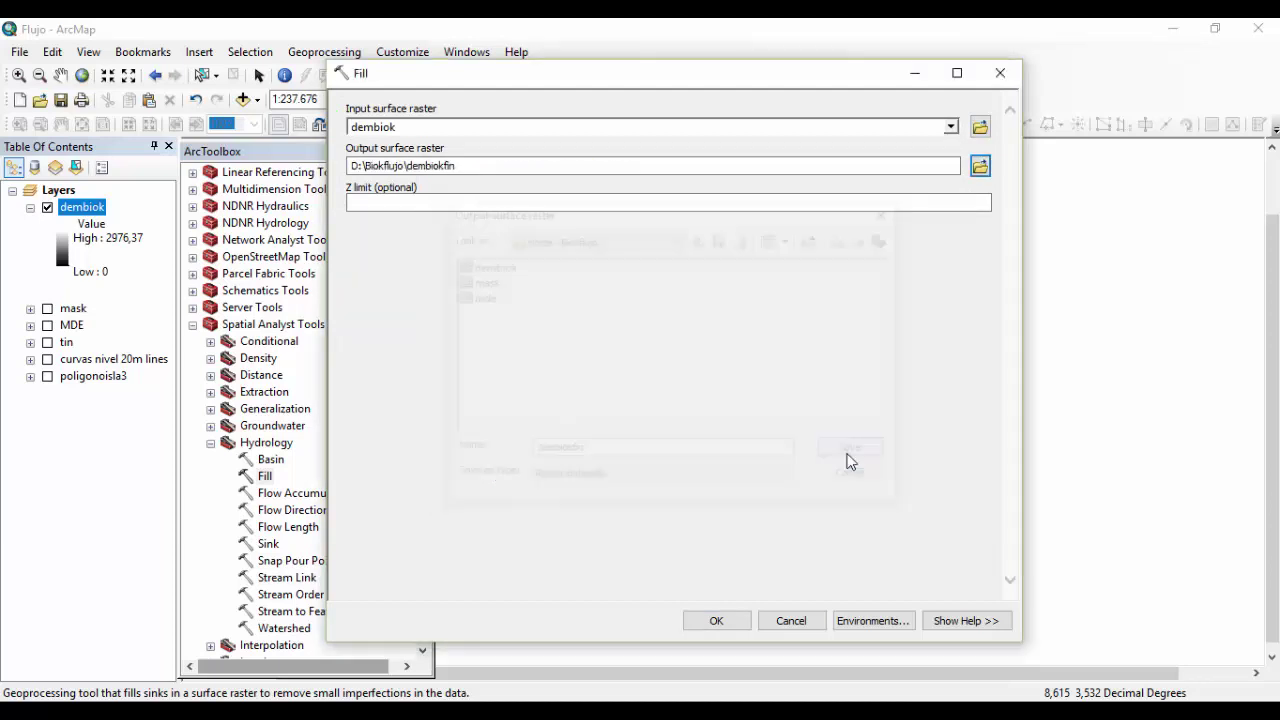
pyautogui.click(716, 621)
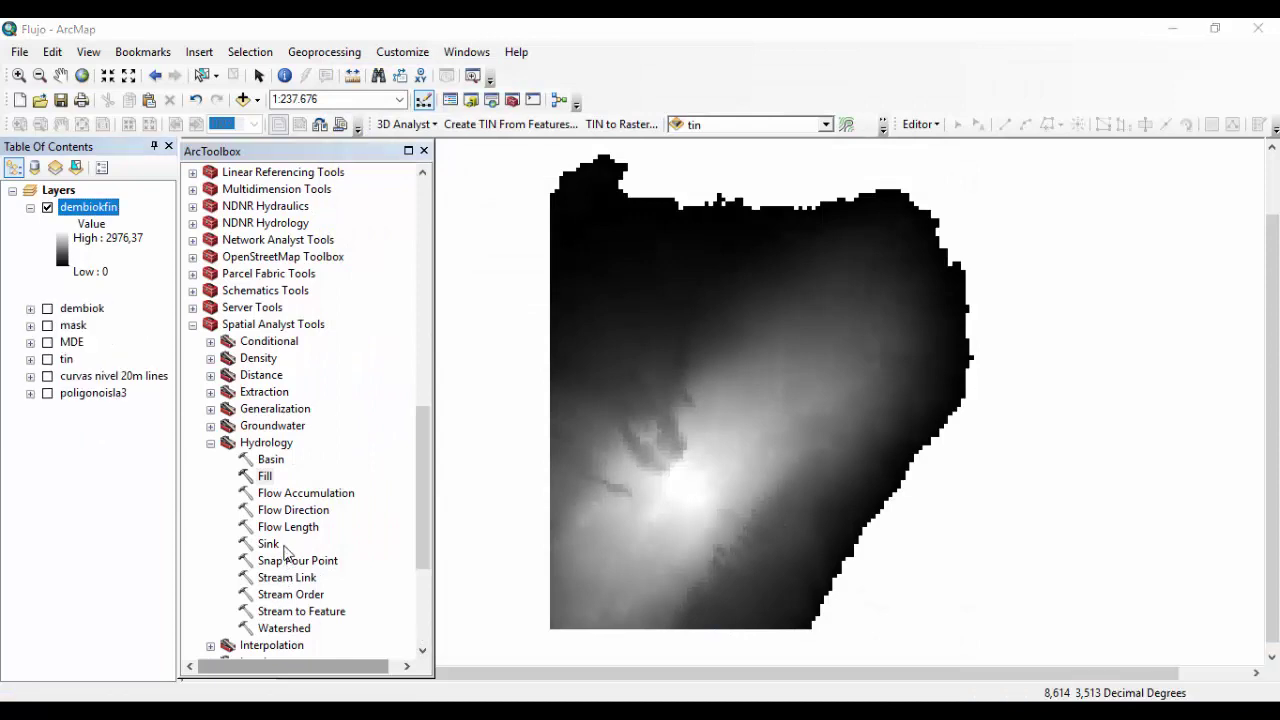
# - Create a flow direction raster from dembiokfin with the Flow Direction tool, saving it as dirfluj in D:\Biokflujo
pyautogui.click(290, 511)
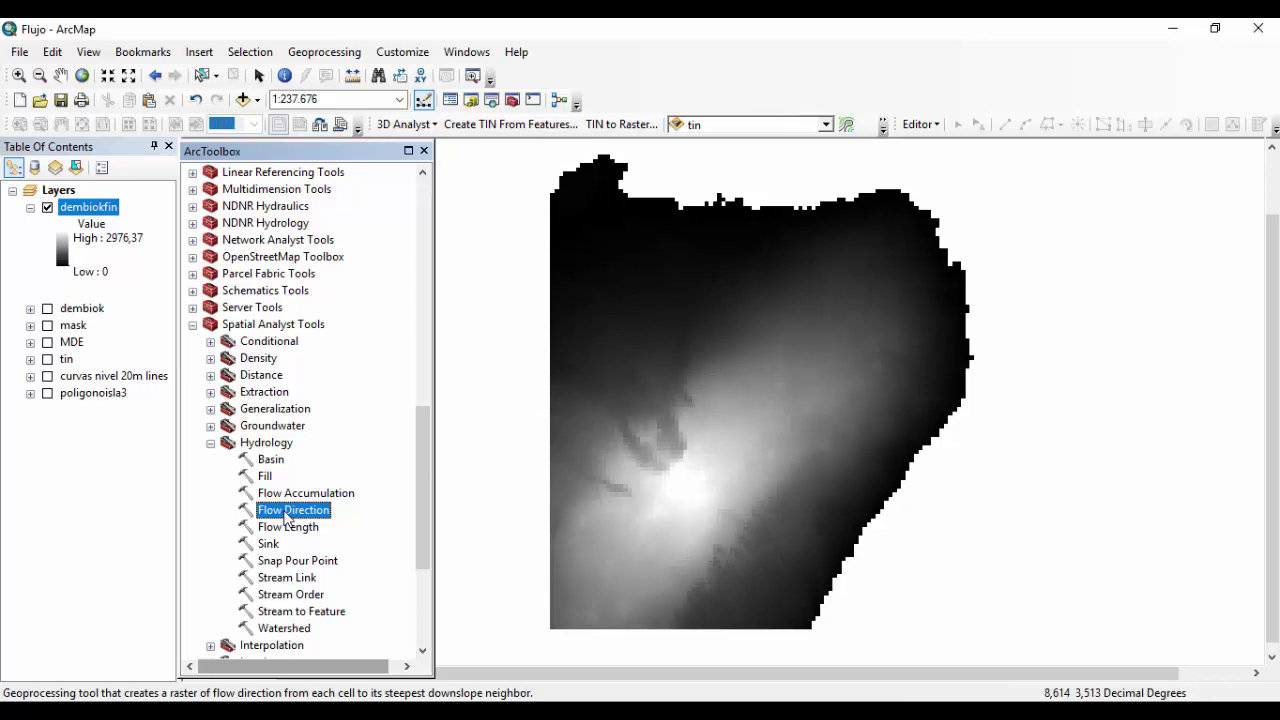
pyautogui.doubleClick(290, 512)
pyautogui.click(951, 127)
pyautogui.click(430, 143)
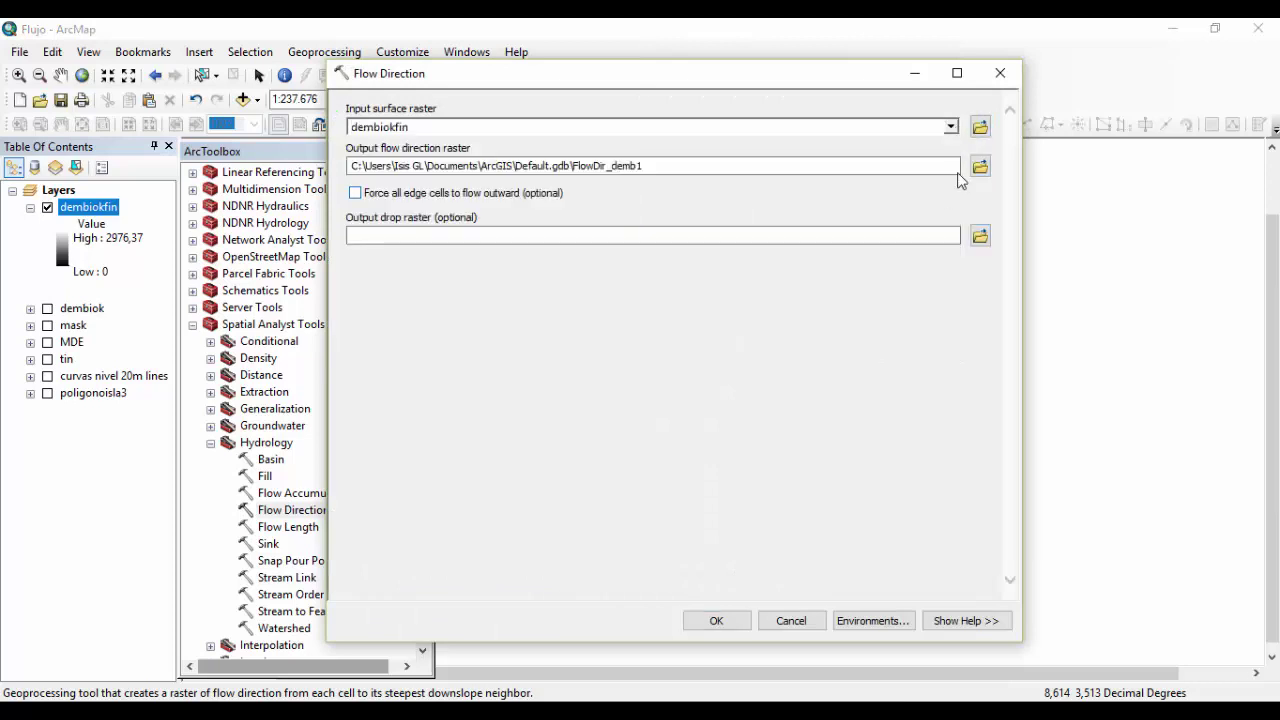
pyautogui.click(980, 166)
pyautogui.write('dirfluj')
pyautogui.click(845, 455)
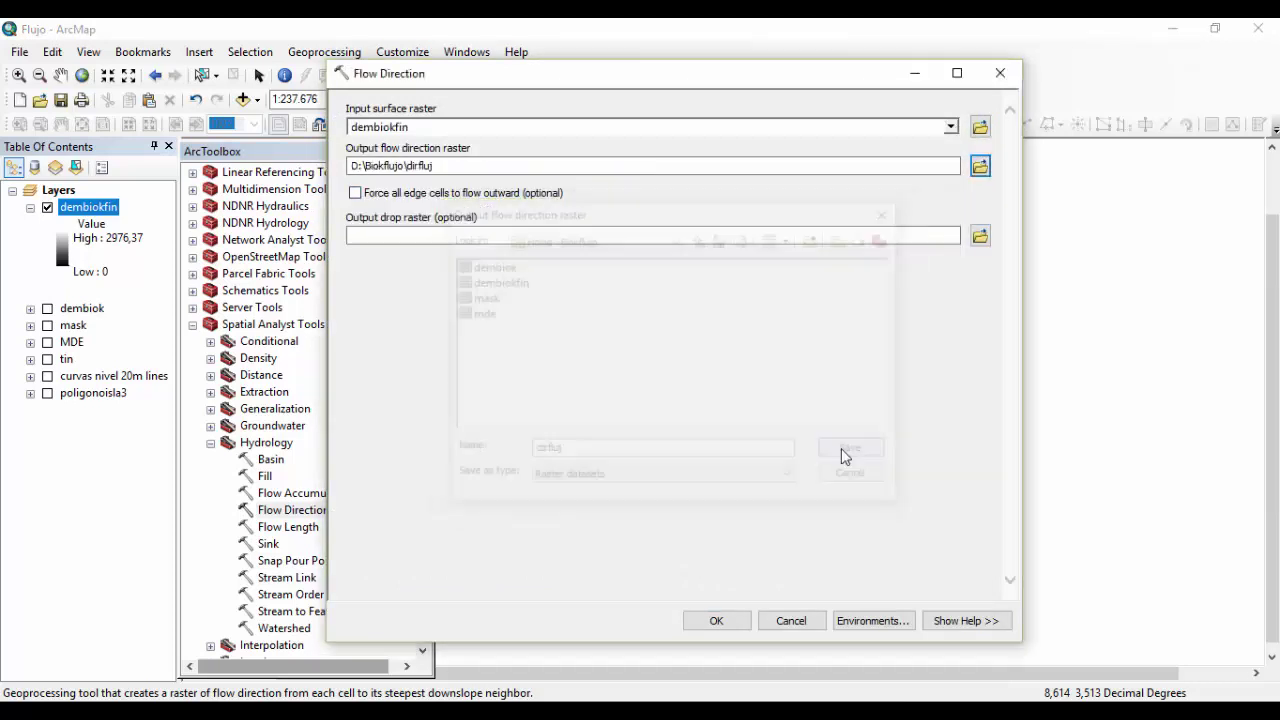
pyautogui.click(743, 622)
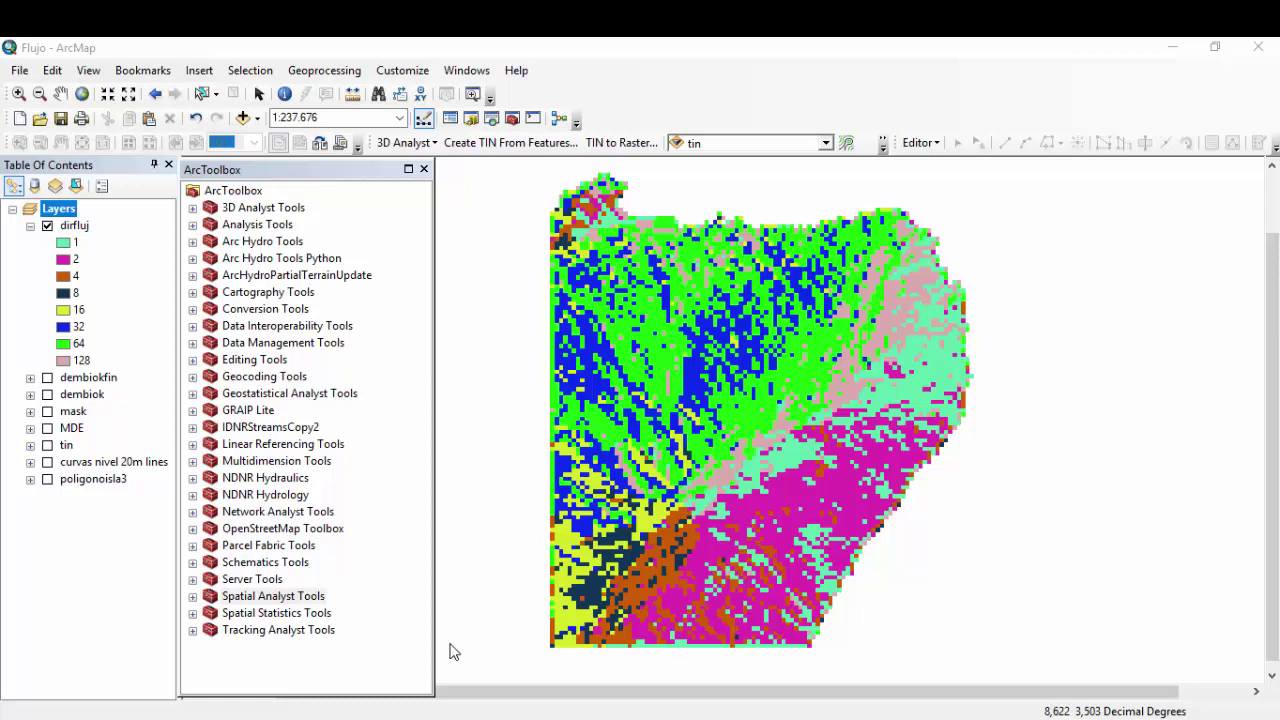
# - Open the Resample tool from the Raster Processing toolset and choose dirfluj as its input raster
pyautogui.click(193, 343)
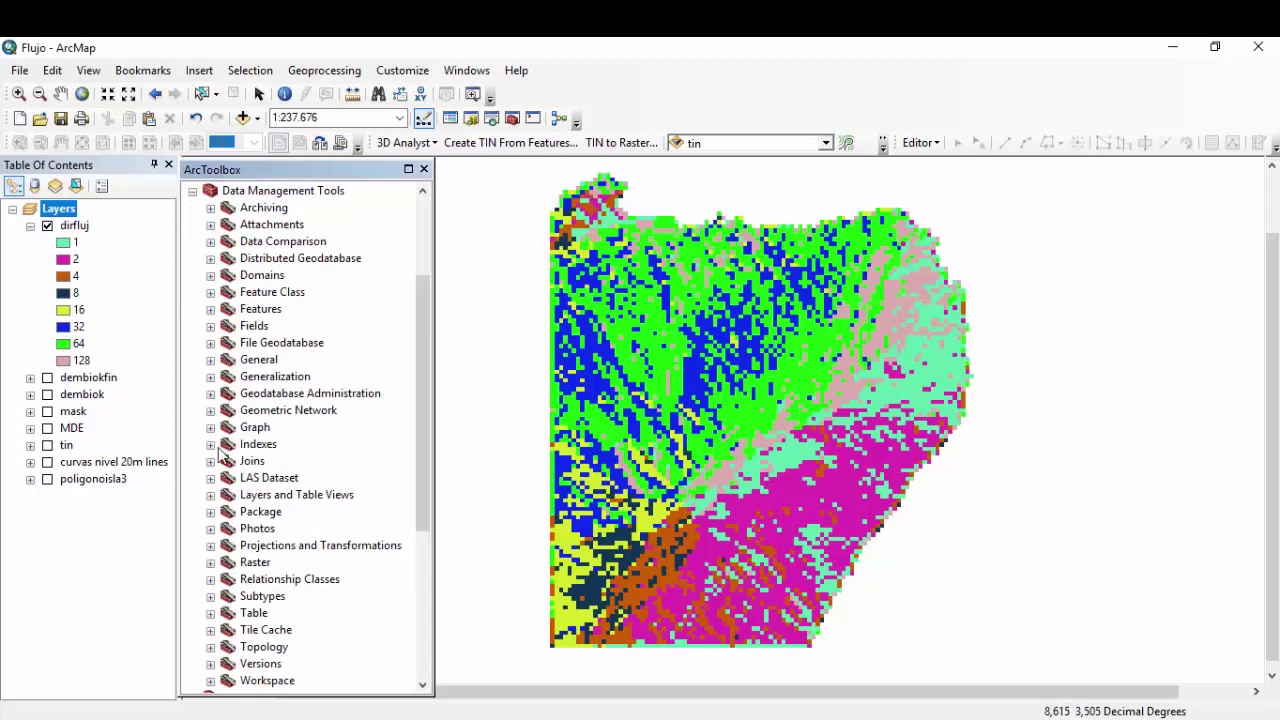
pyautogui.moveTo(419, 479); pyautogui.dragTo(427, 529)
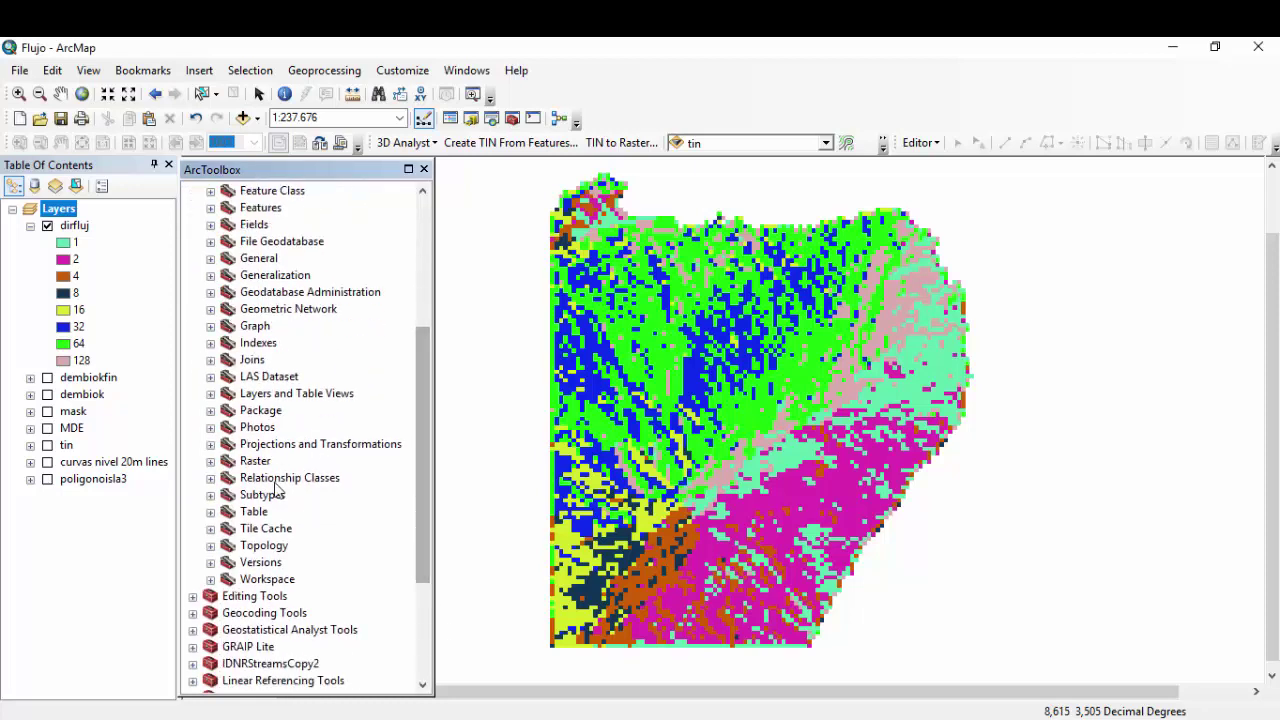
pyautogui.click(212, 462)
pyautogui.click(262, 530)
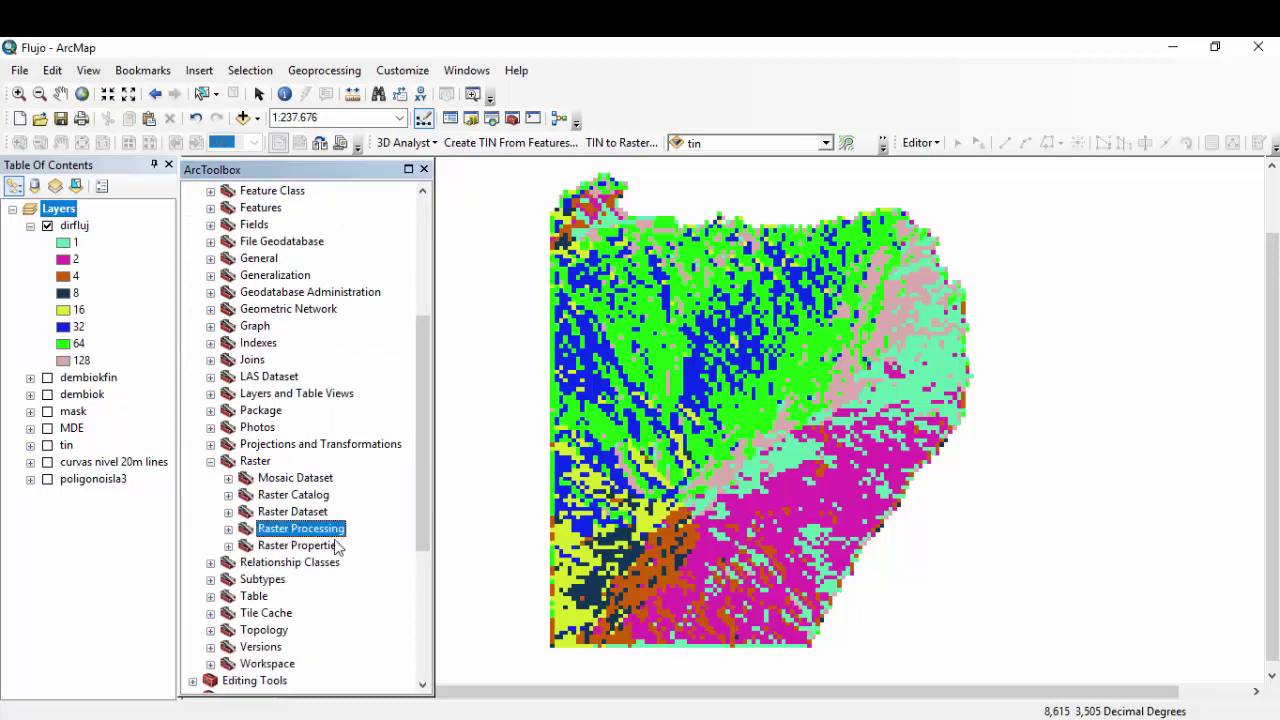
pyautogui.doubleClick(268, 530)
pyautogui.scroll(-3, 420, 512)
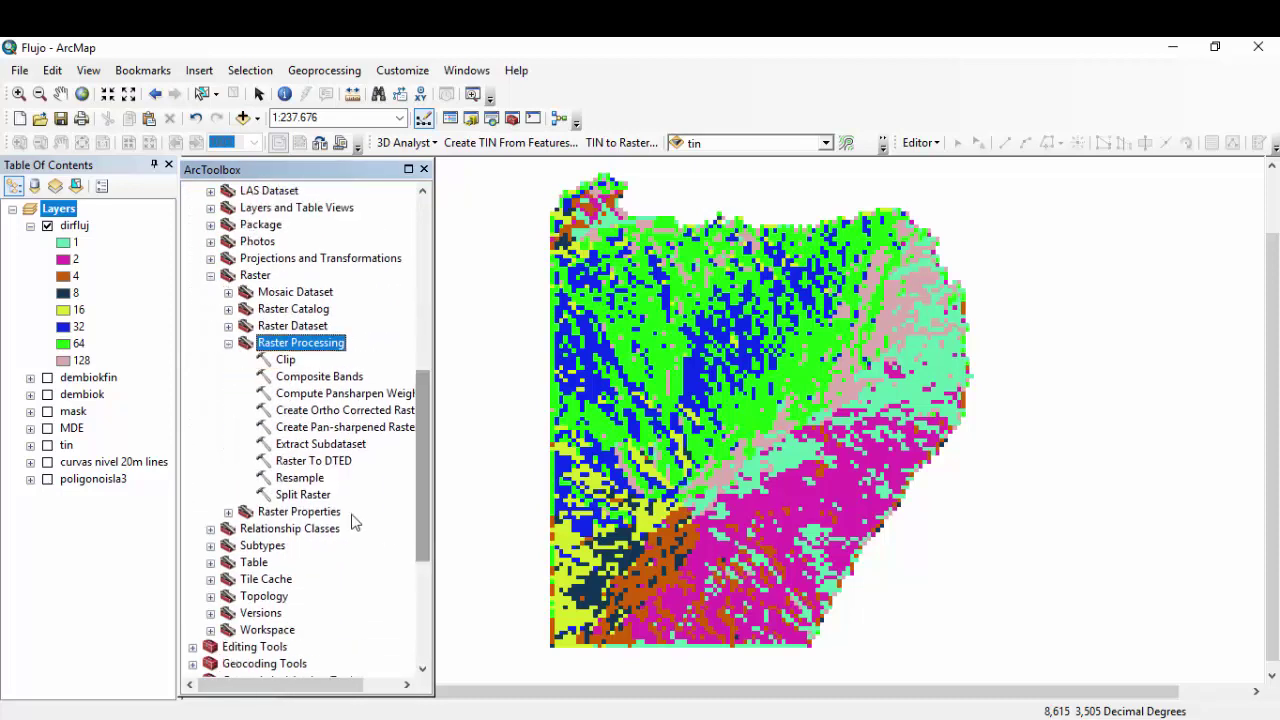
pyautogui.doubleClick(300, 478)
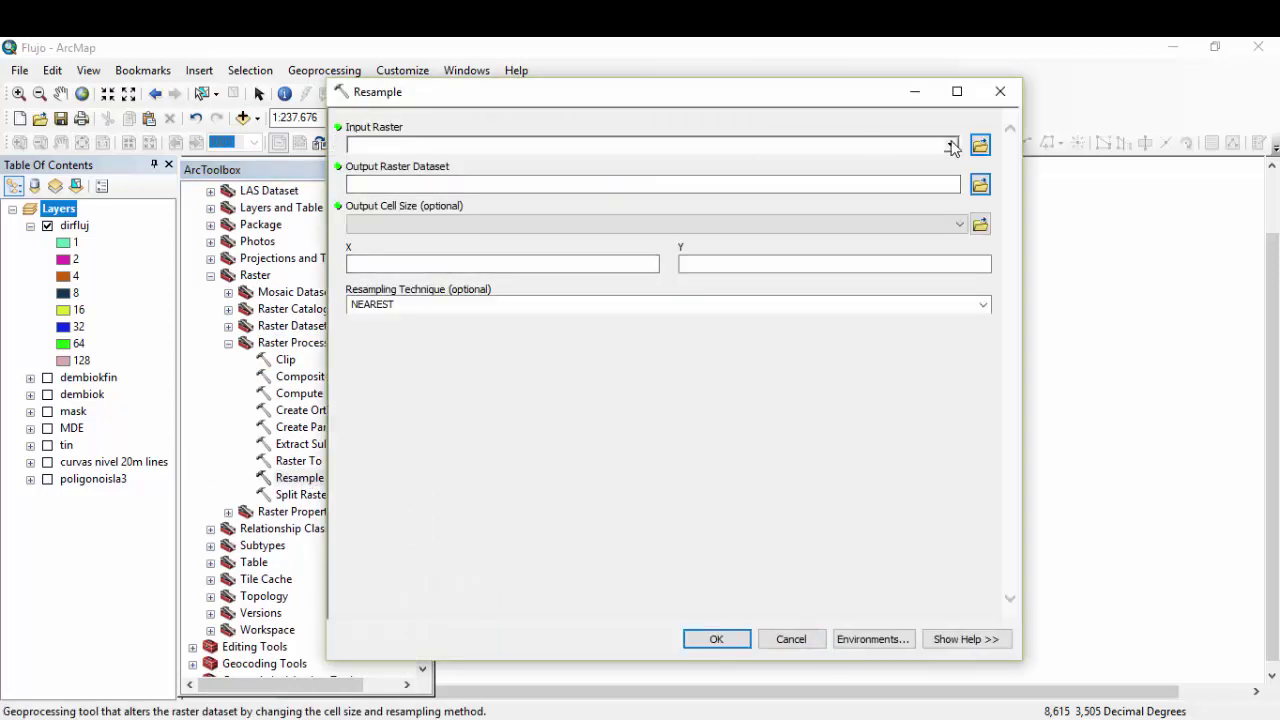
pyautogui.click(951, 145)
pyautogui.click(402, 163)
# - Set the Resample output raster dataset to dirfluj2000 in the D:\Biokflujo folder
pyautogui.click(980, 184)
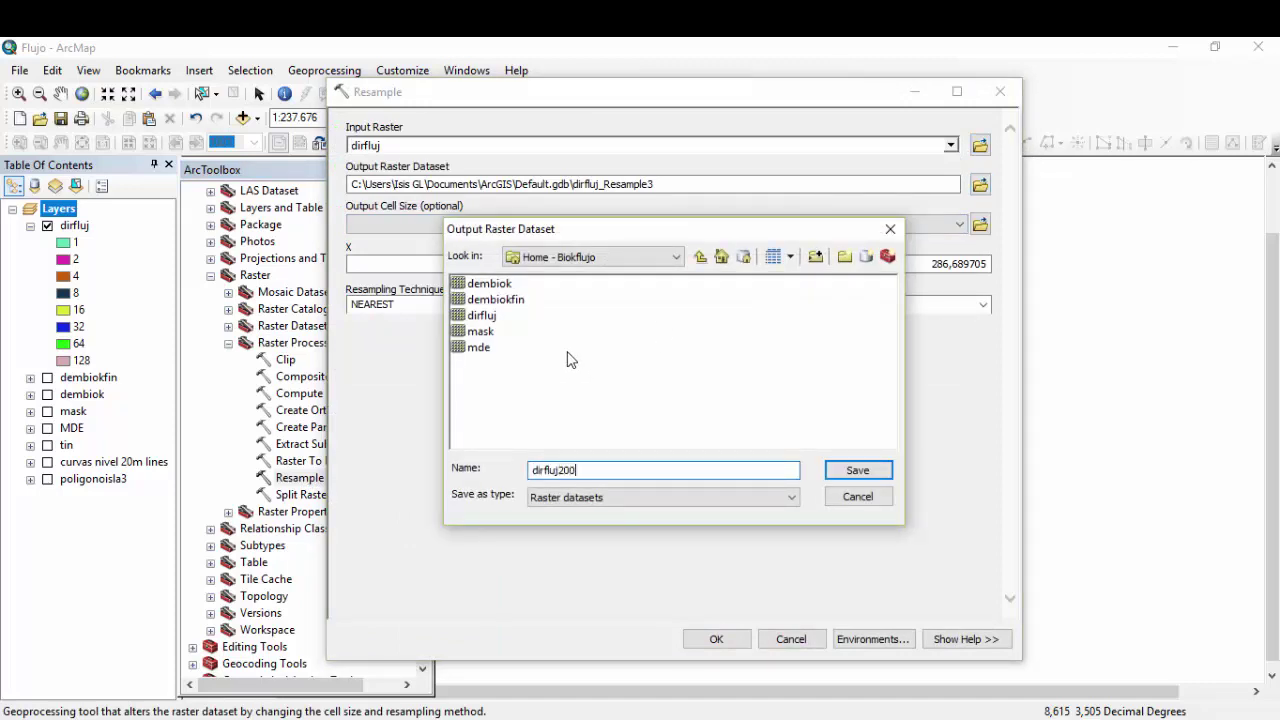
pyautogui.write('0')
pyautogui.press('Return')
# - Set the resampled raster's output cell size to 2000 in both X and Y
pyautogui.moveTo(588, 275); pyautogui.dragTo(714, 268)
pyautogui.write('2')
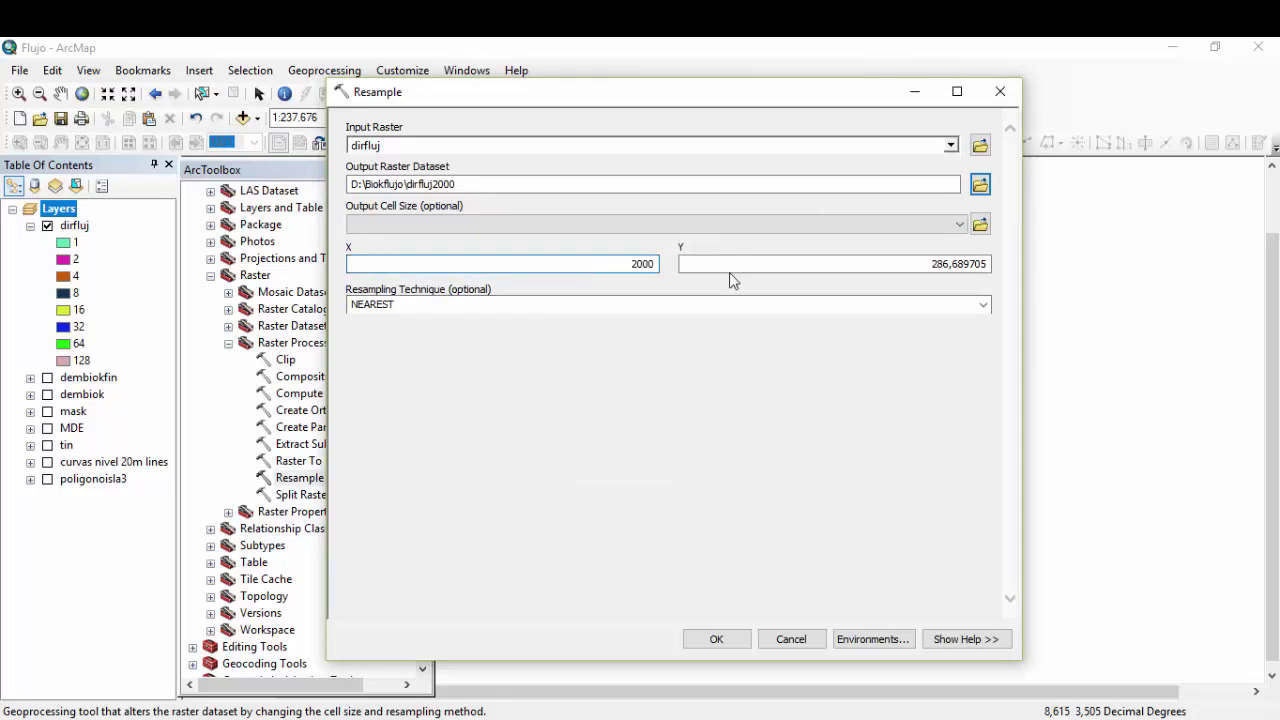
pyautogui.doubleClick(834, 269)
pyautogui.write('2000')
pyautogui.press('Tab')
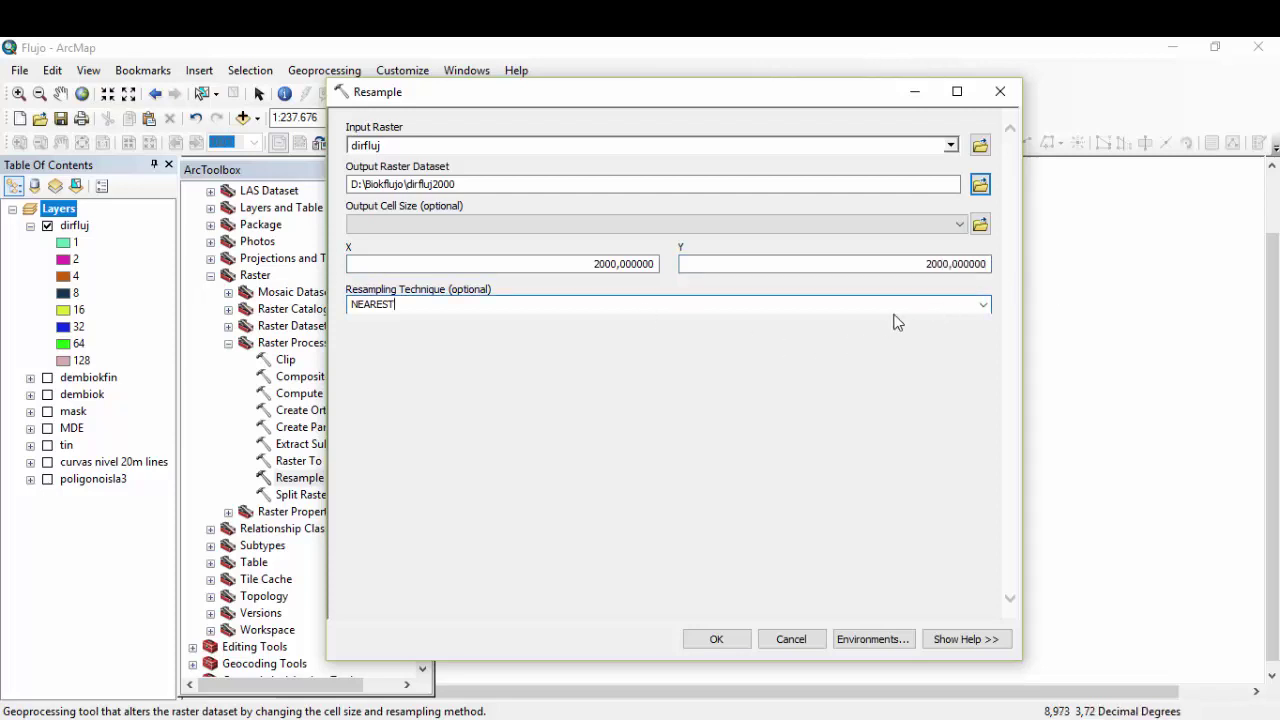
# - Set the resampling technique to MAJORITY and run the resampling of dirfluj
pyautogui.click(982, 306)
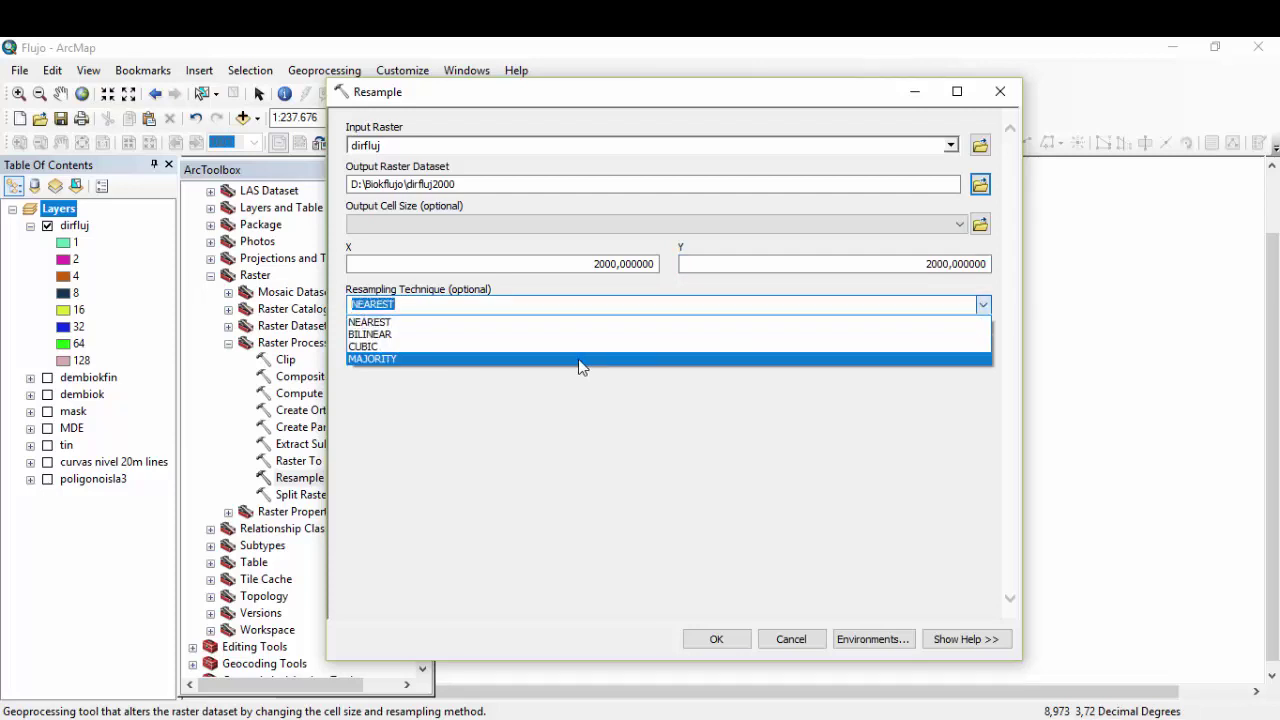
pyautogui.click(580, 359)
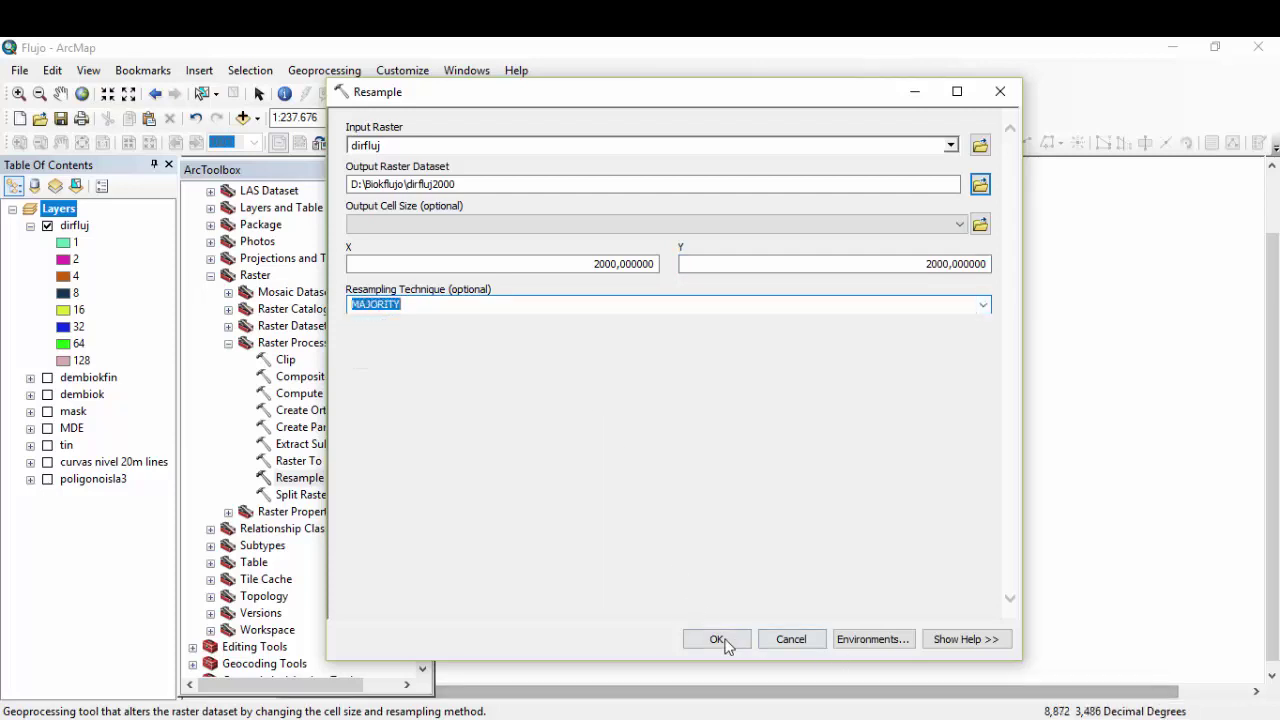
pyautogui.click(724, 643)
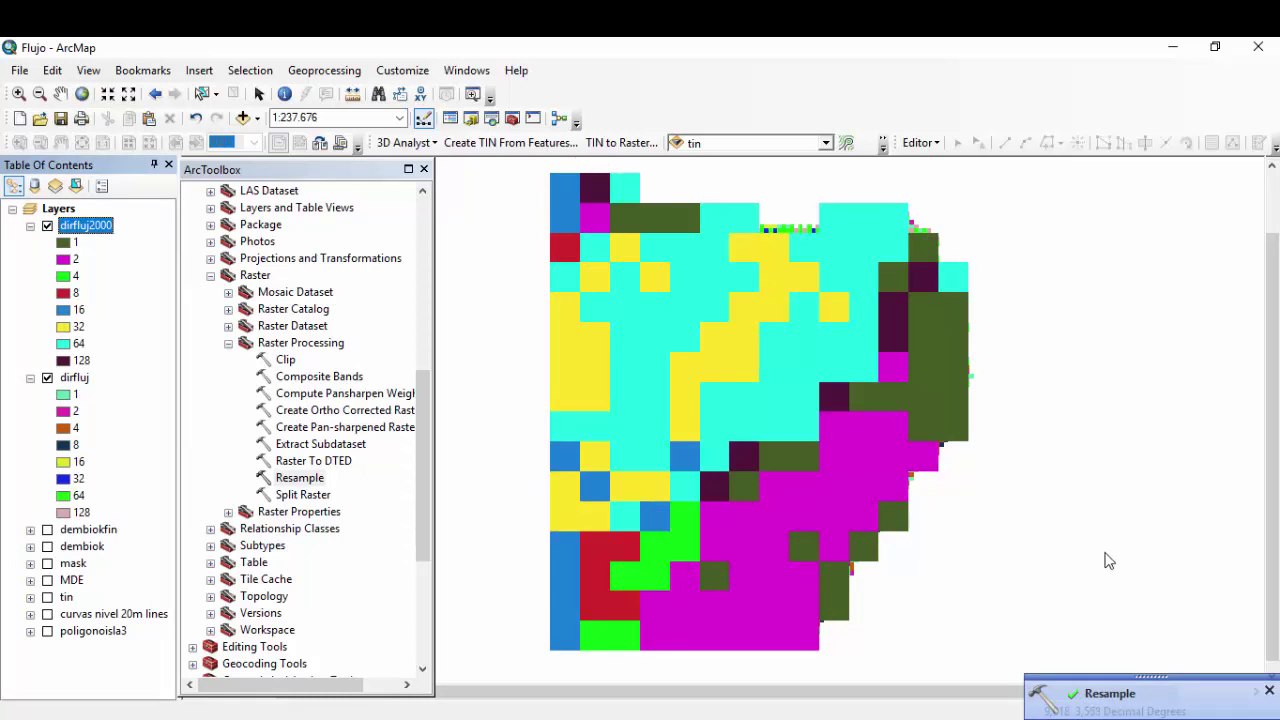
pyautogui.click(1269, 692)
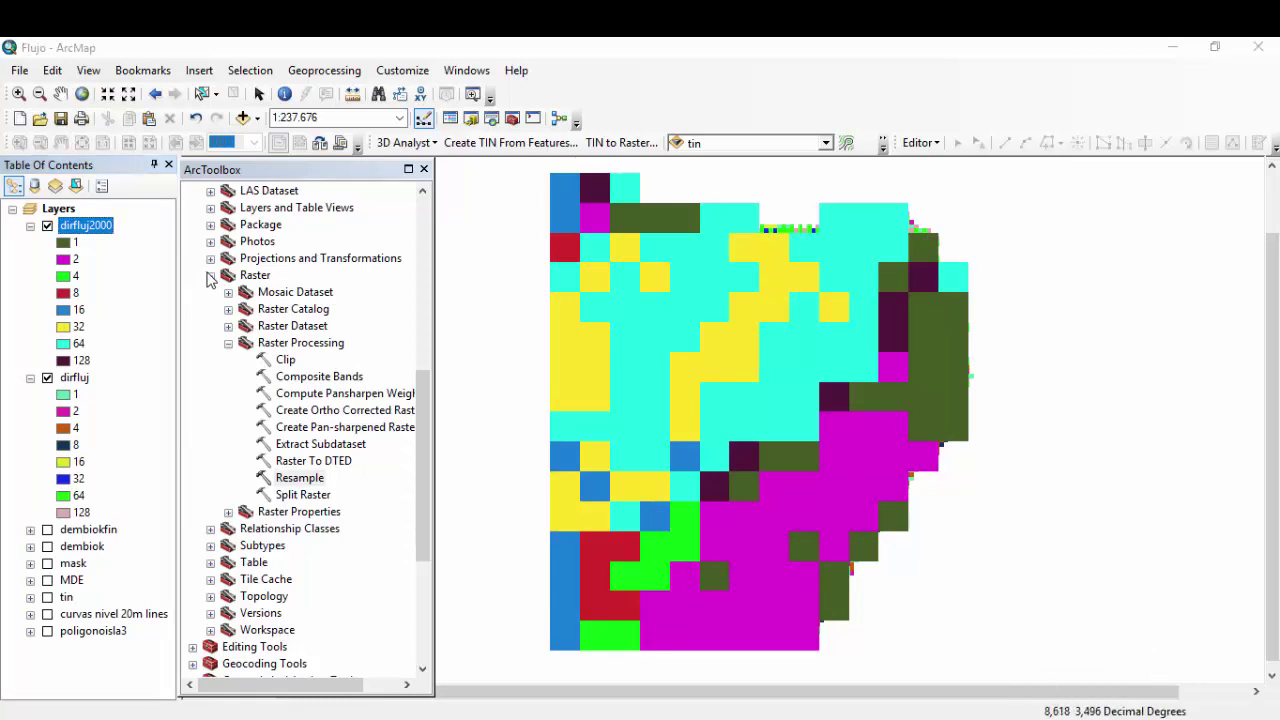
# - Open the Raster to Point tool from the From Raster toolset of the Conversion Tools
pyautogui.click(228, 344)
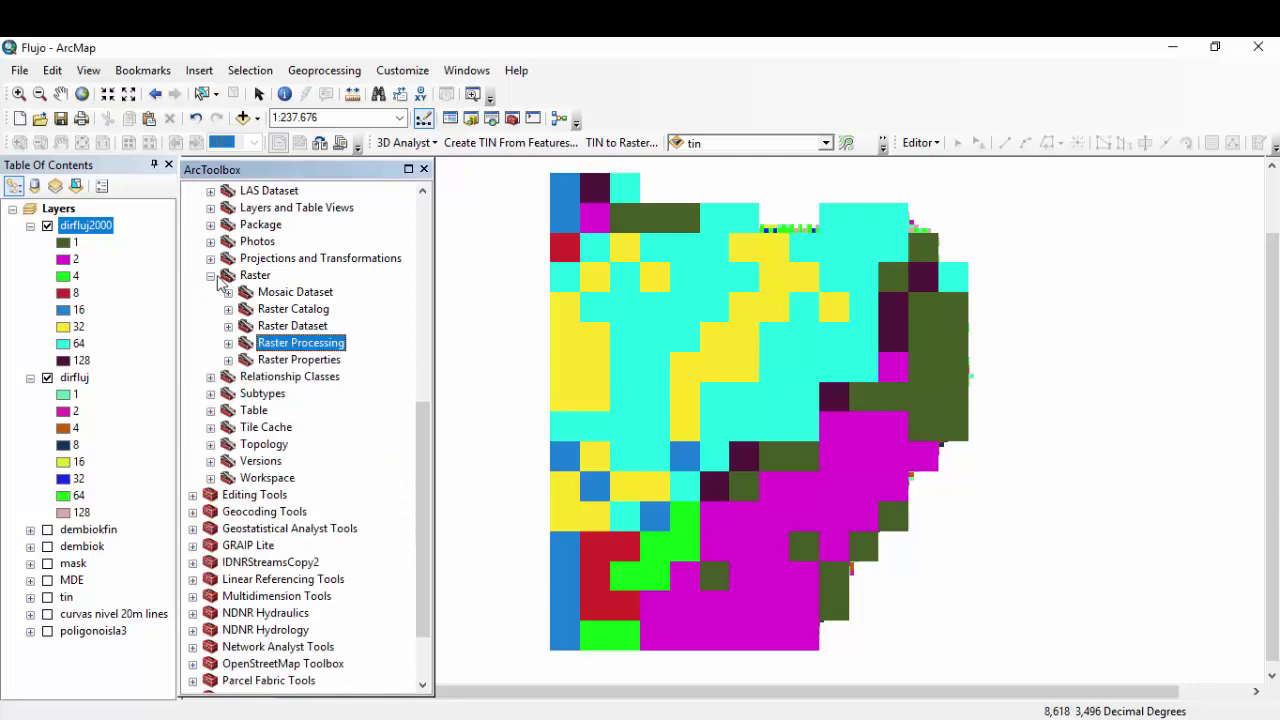
pyautogui.click(211, 276)
pyautogui.moveTo(418, 441); pyautogui.dragTo(446, 224)
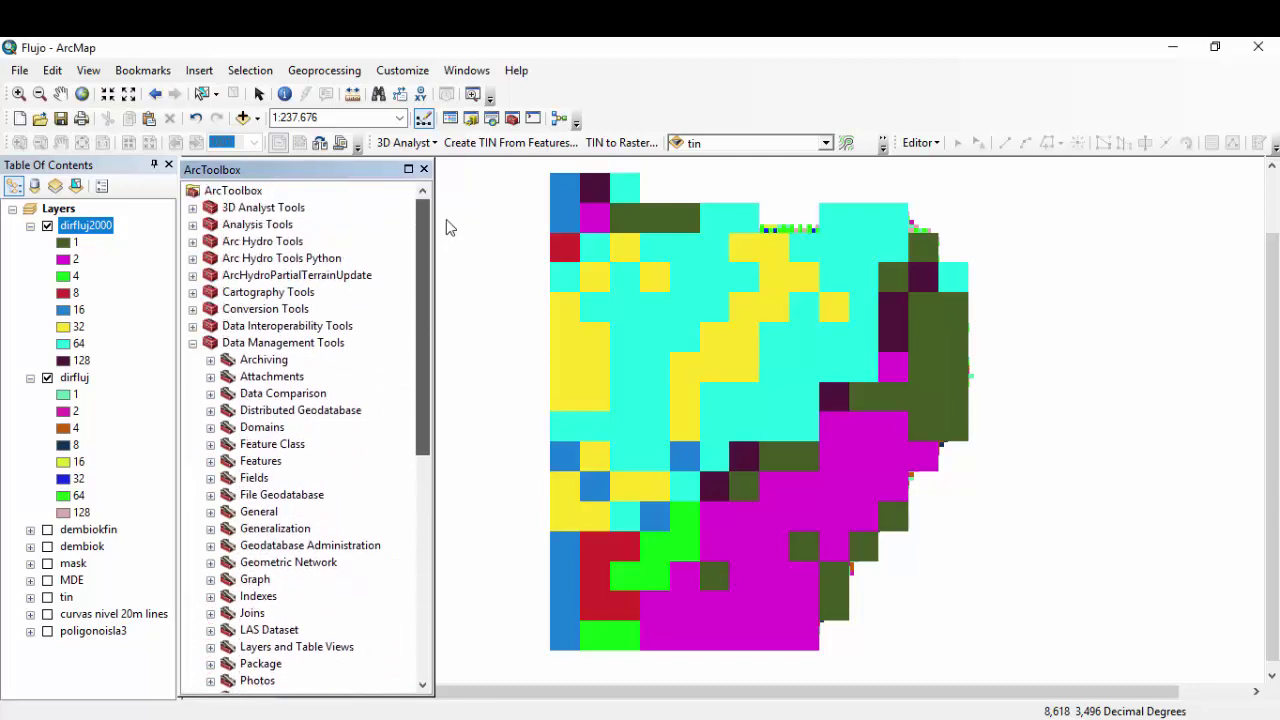
pyautogui.click(193, 342)
pyautogui.click(193, 309)
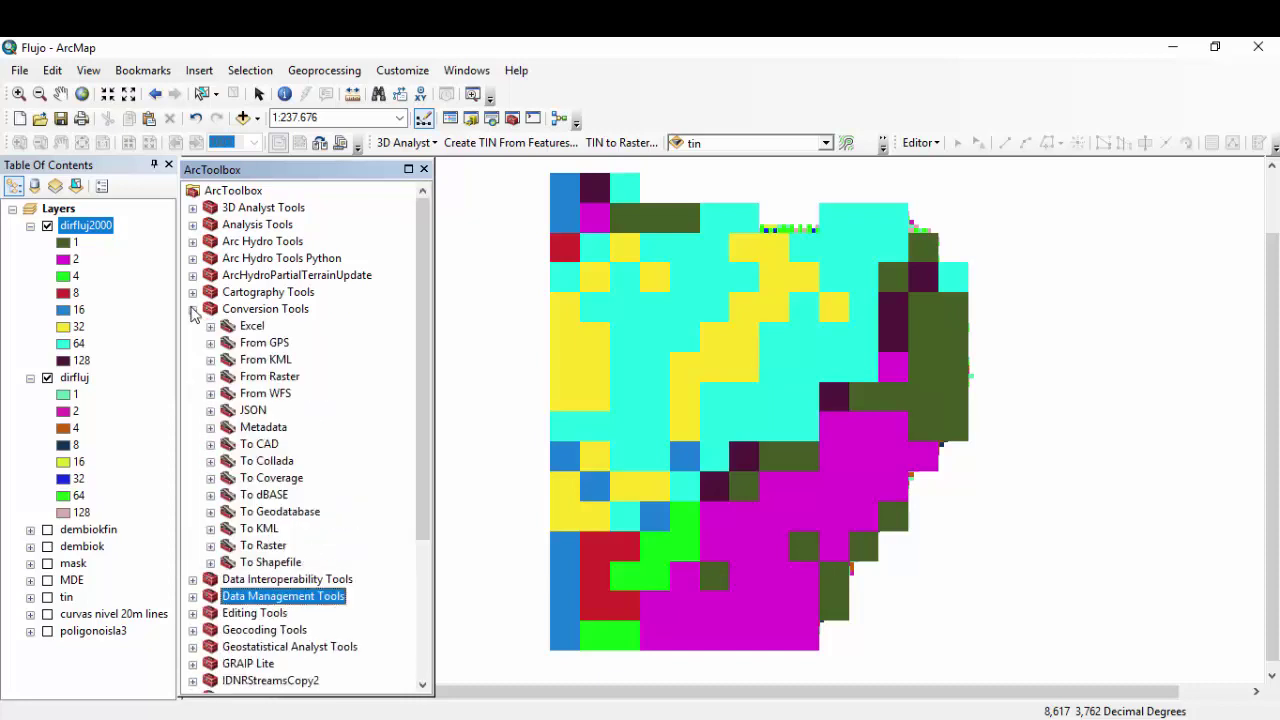
pyautogui.click(210, 378)
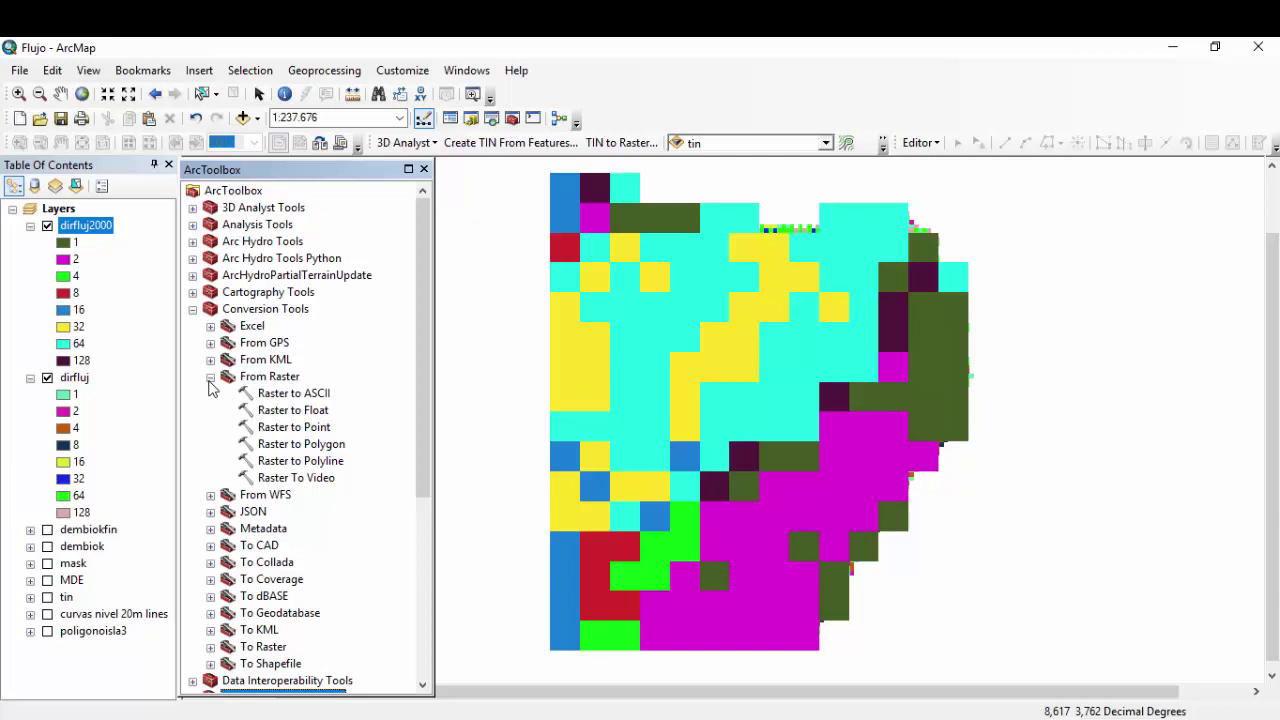
pyautogui.click(265, 429)
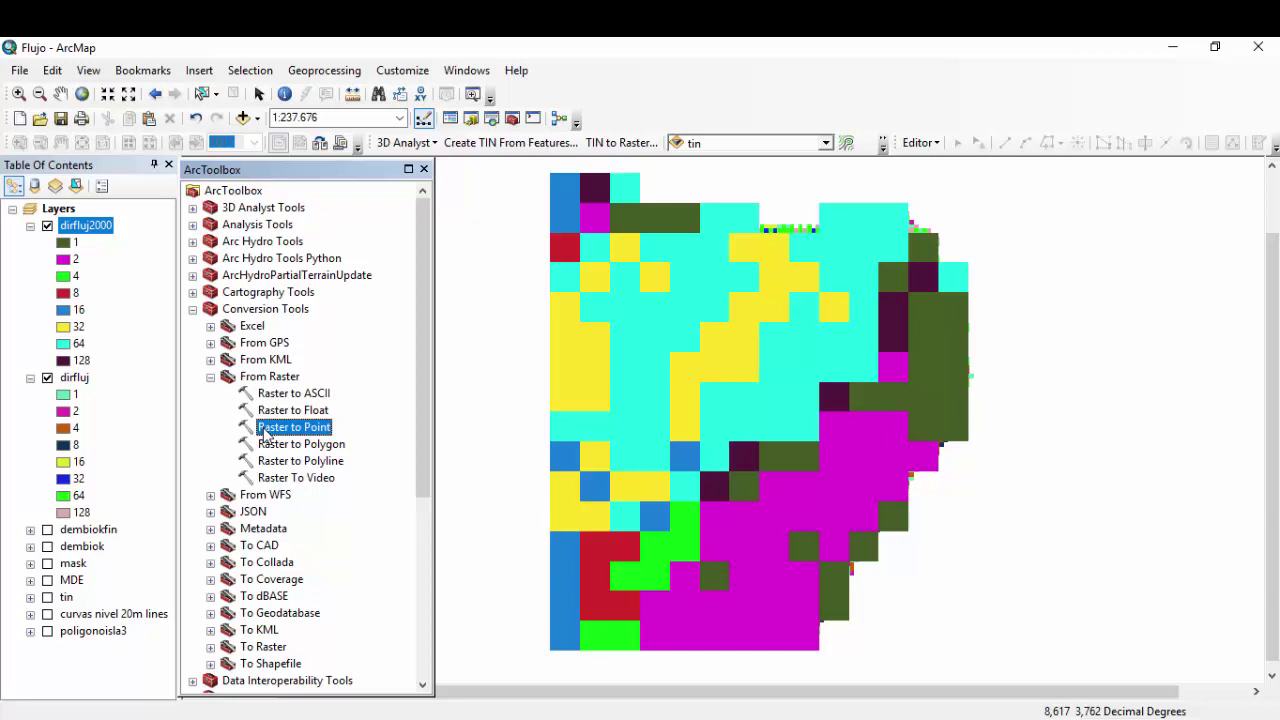
pyautogui.doubleClick(287, 430)
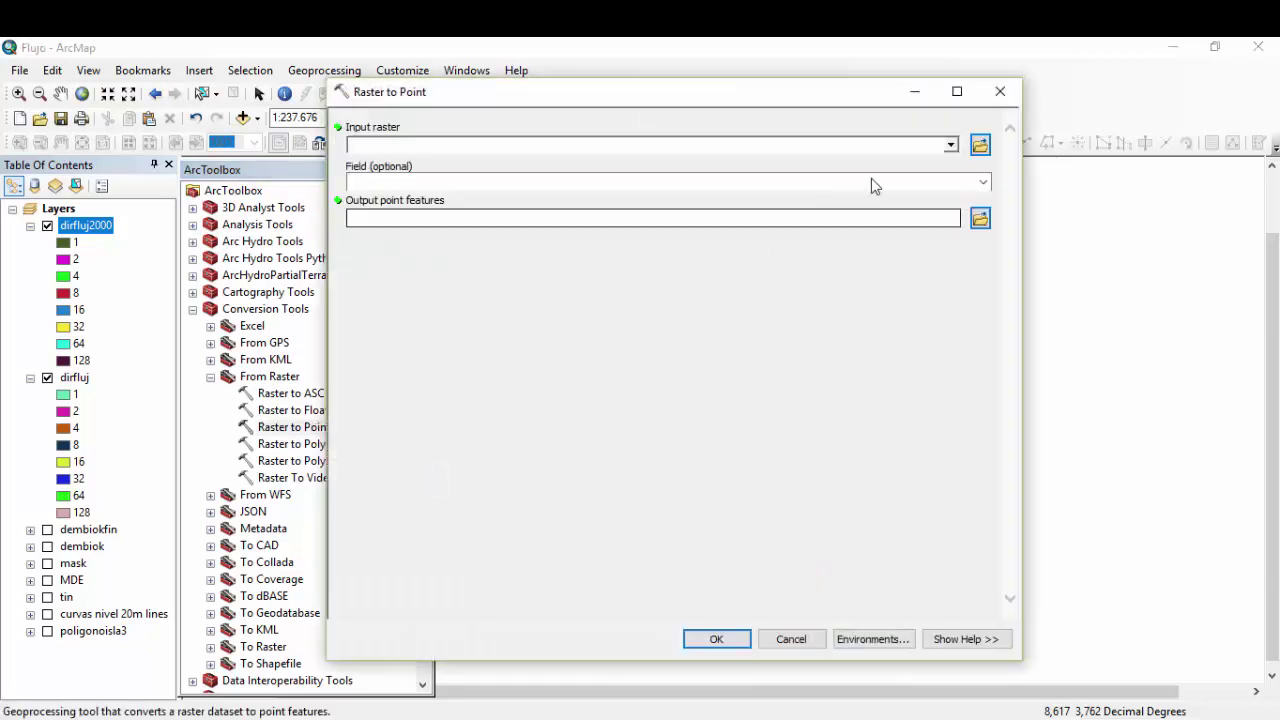
# - Convert dirfluj2000 to point features using the VALUE field, saving the output as puntfluj in D:\Biokflujo
pyautogui.click(950, 145)
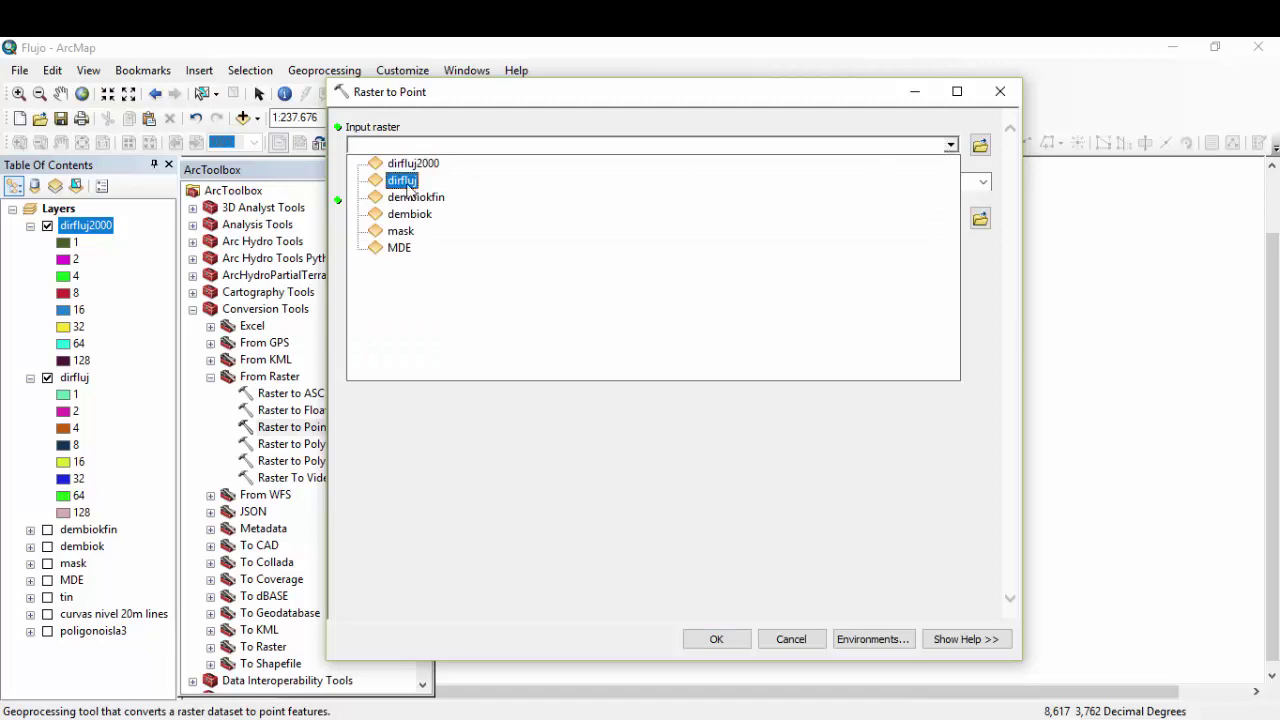
pyautogui.click(600, 255)
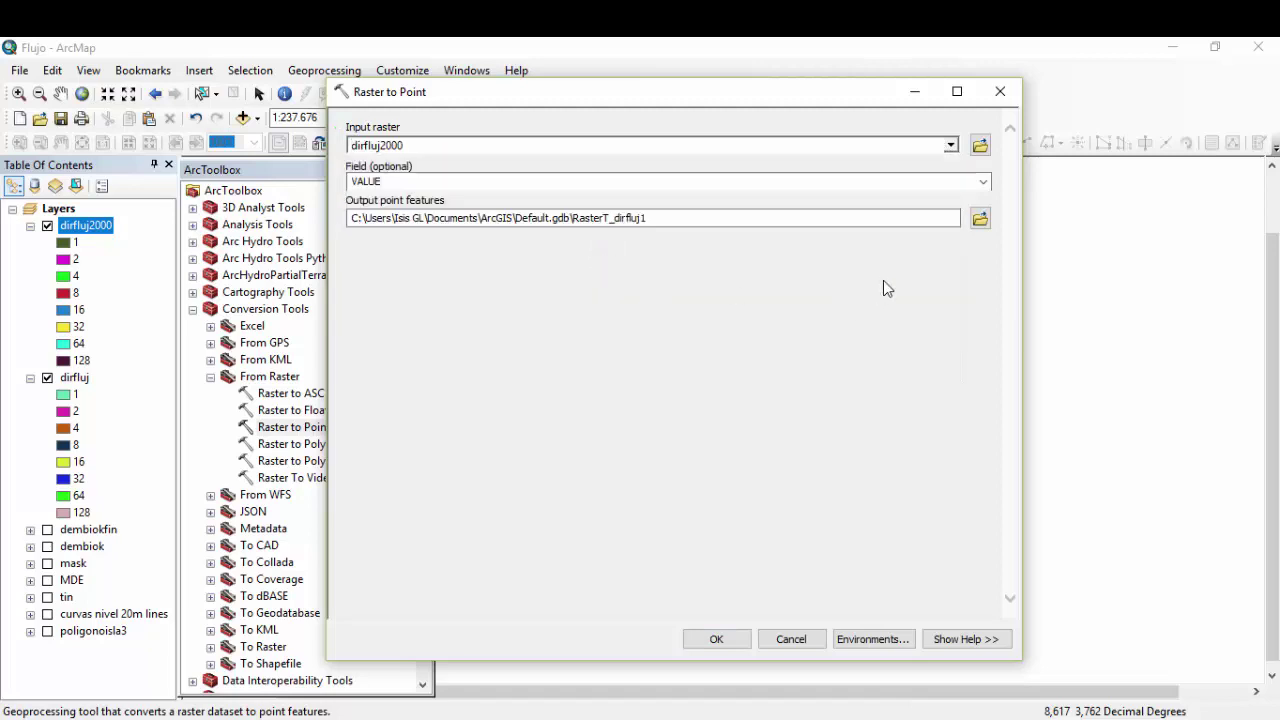
pyautogui.write('pu')
pyautogui.click(857, 470)
pyautogui.click(731, 641)
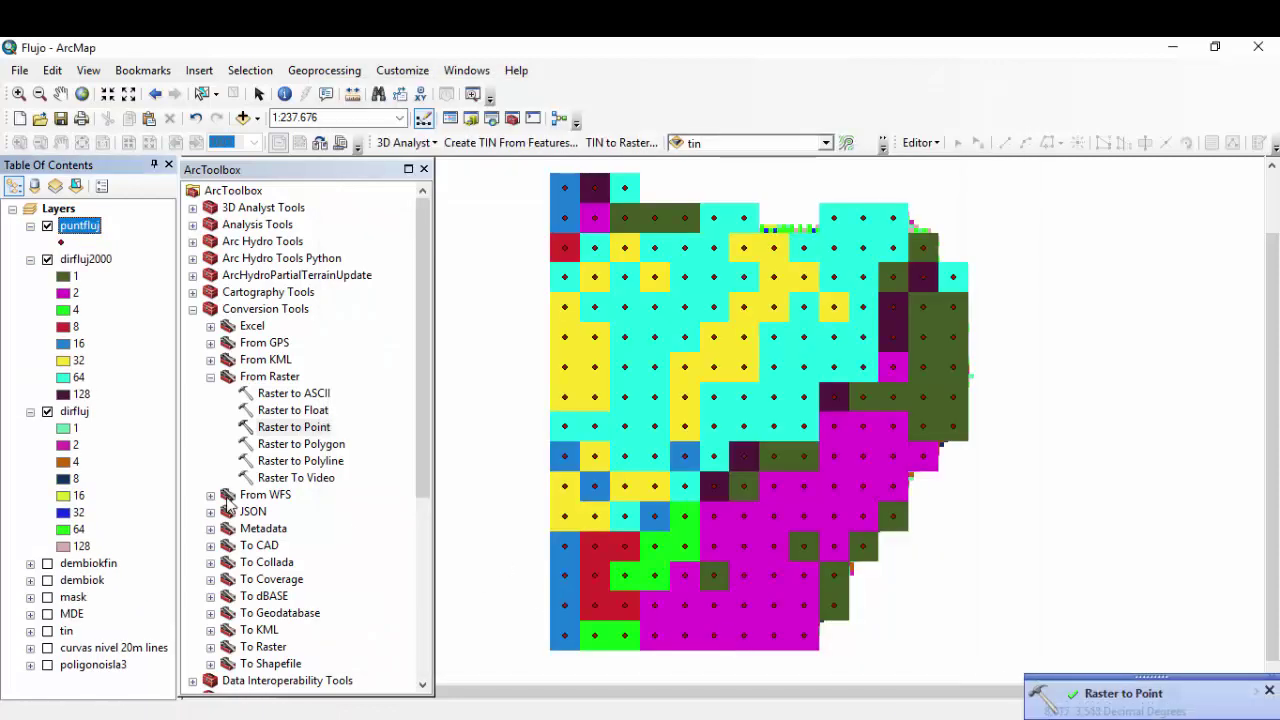
# - Hide and collapse the dirfluj layer, and close ArcToolbox
pyautogui.click(30, 411)
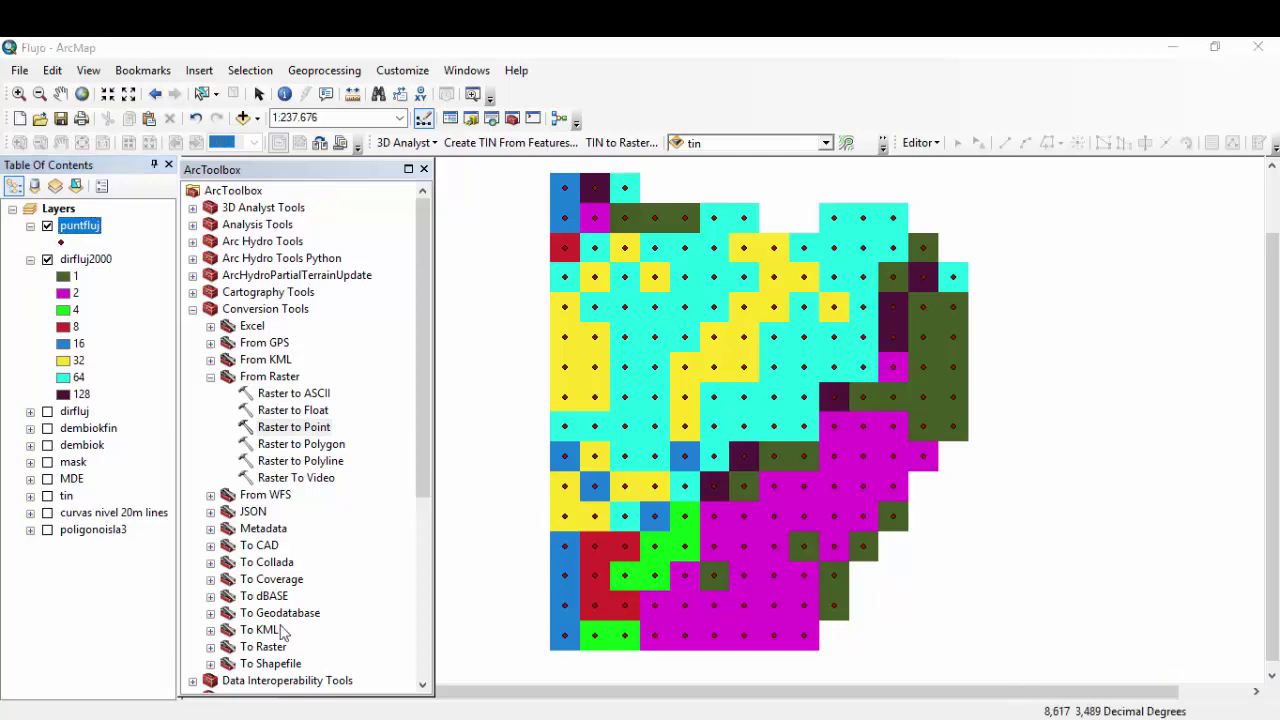
pyautogui.click(424, 169)
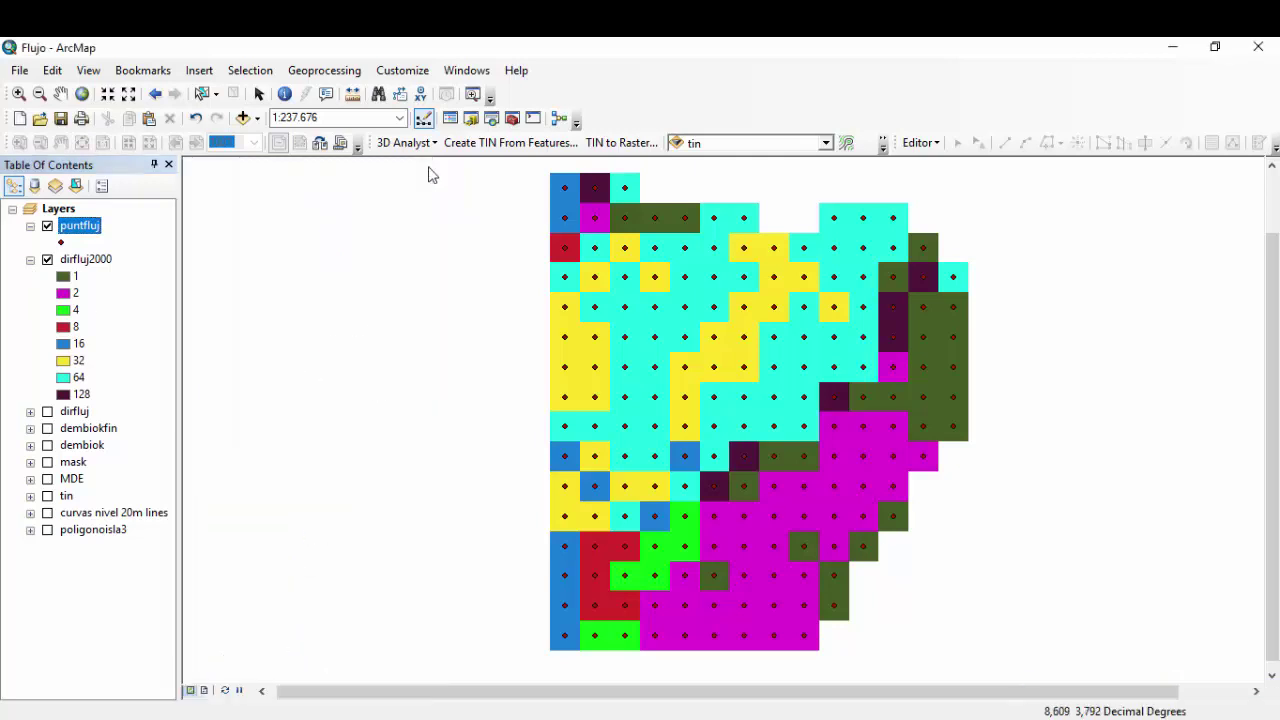
# - Examine the GRID_CODE values of the points in the puntfluj attribute table
pyautogui.rightClick(82, 229)
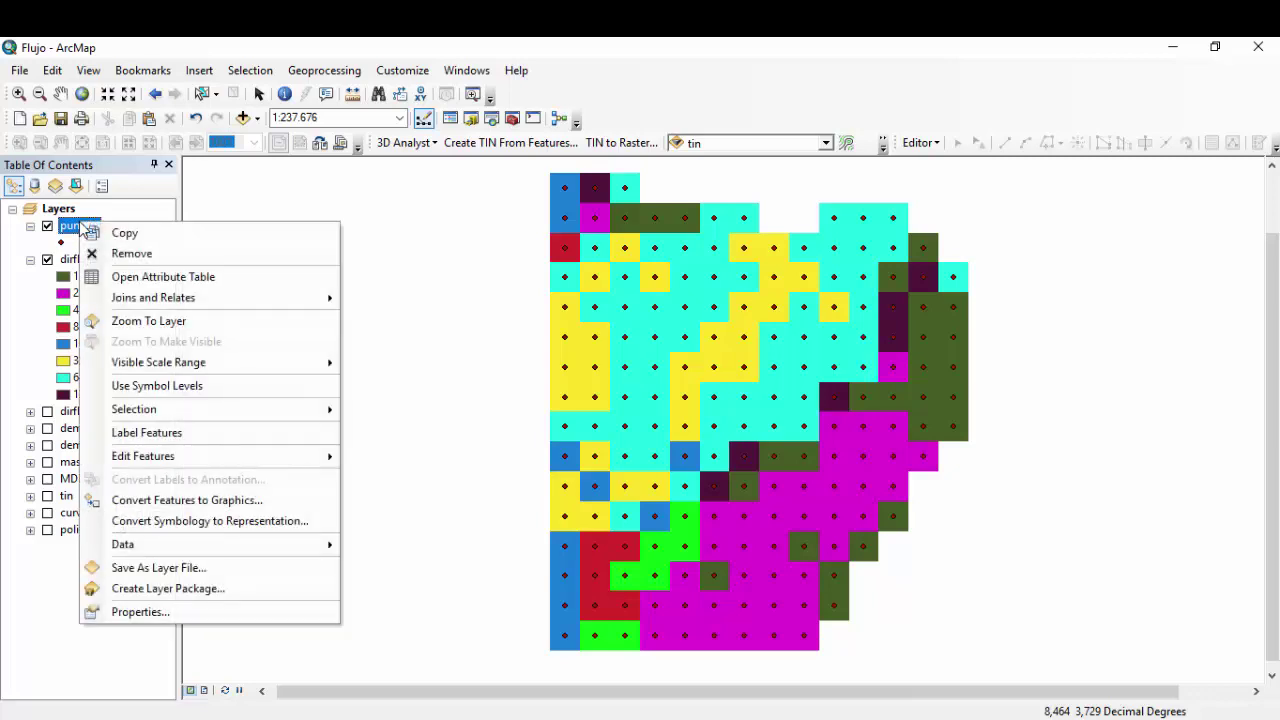
pyautogui.click(128, 282)
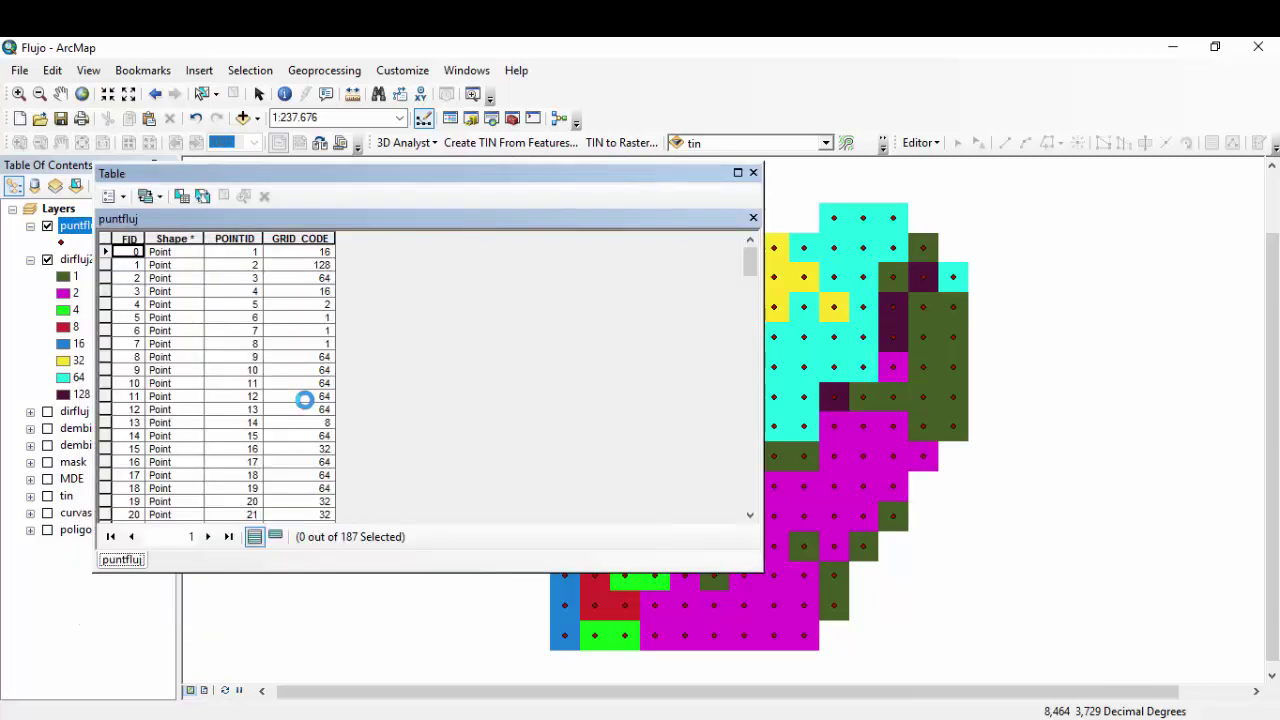
pyautogui.click(327, 254)
pyautogui.click(329, 266)
pyautogui.click(330, 278)
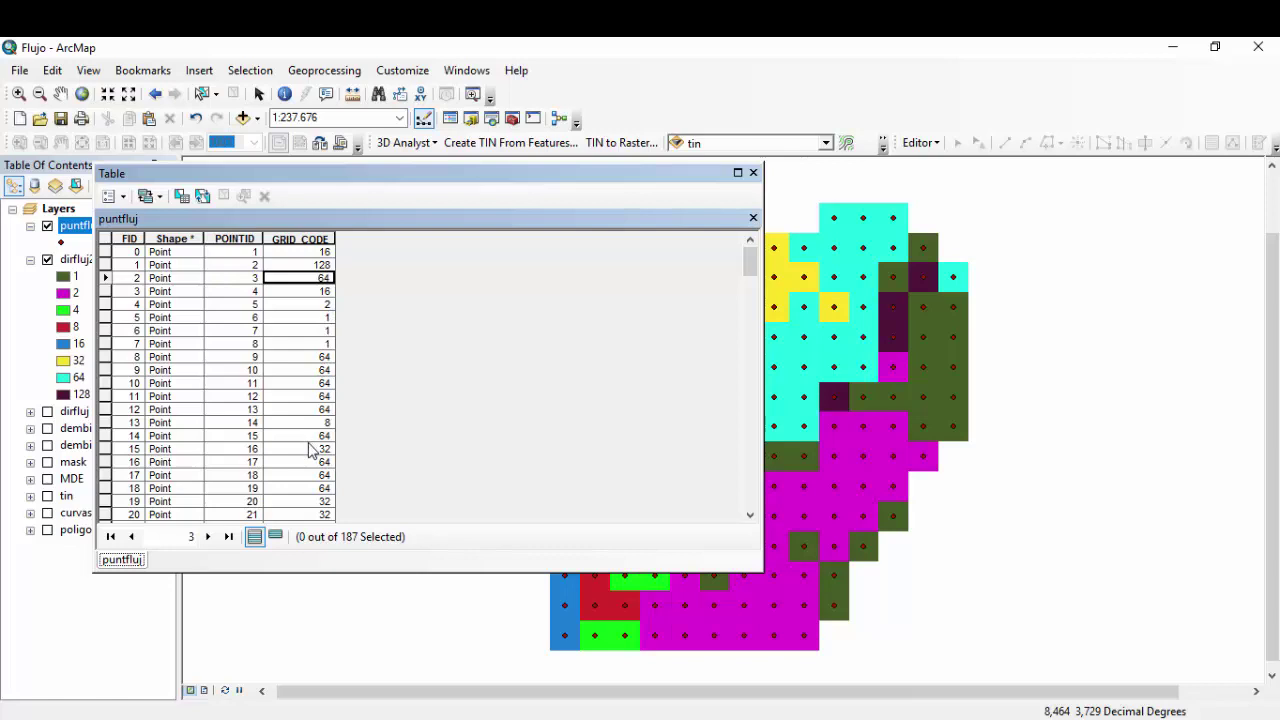
pyautogui.moveTo(748, 258); pyautogui.dragTo(757, 483)
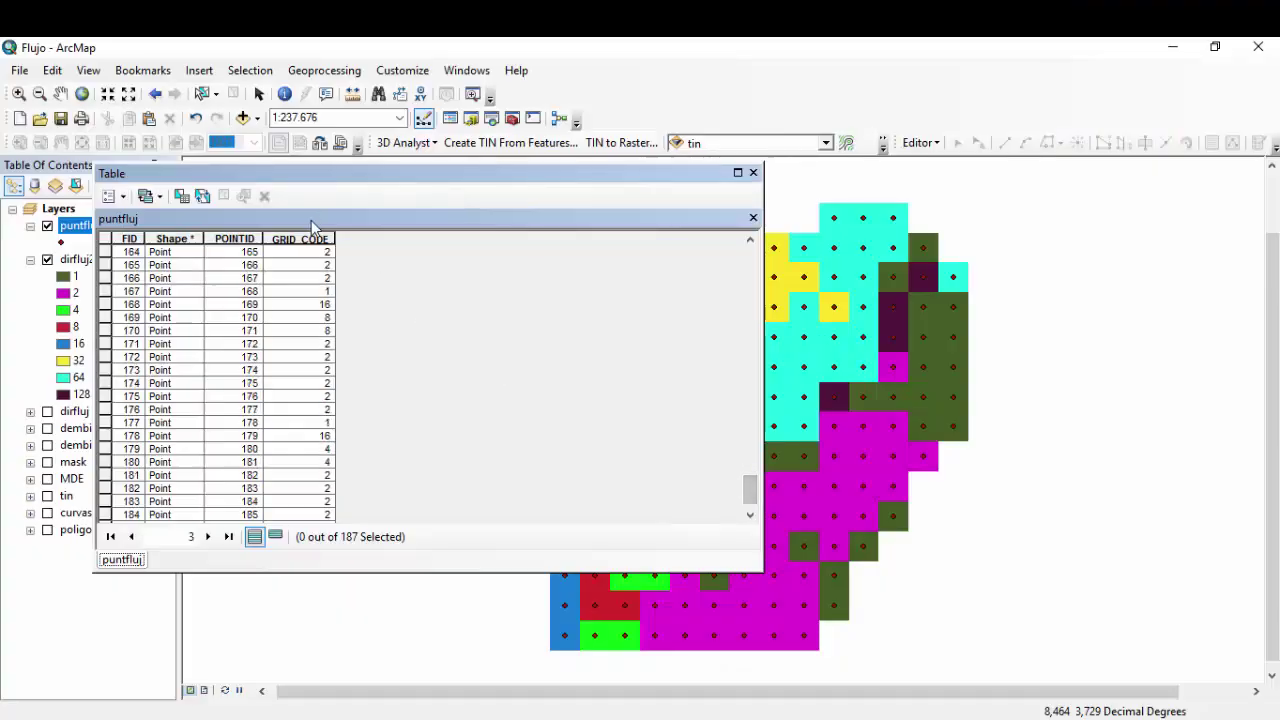
pyautogui.click(305, 238)
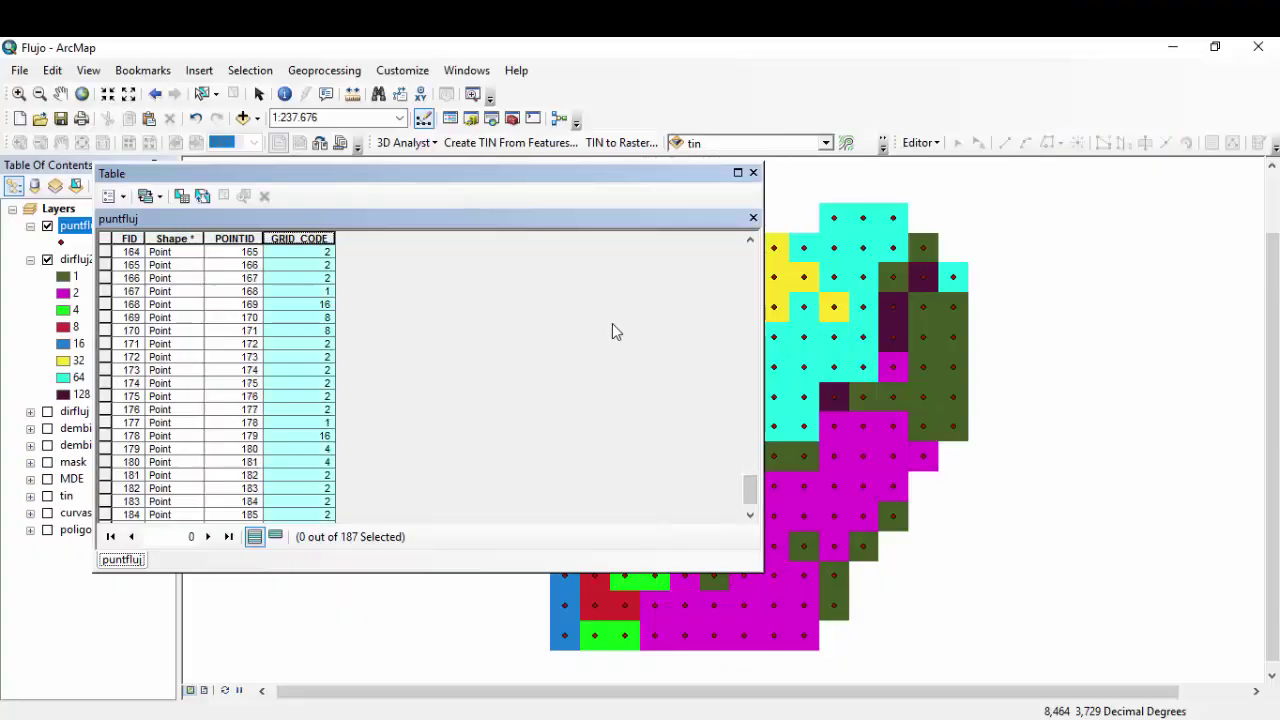
pyautogui.click(753, 172)
# - Symbolize the puntfluj layer with graduated colors based on GRID_CODE, using 8 classes
pyautogui.rightClick(90, 226)
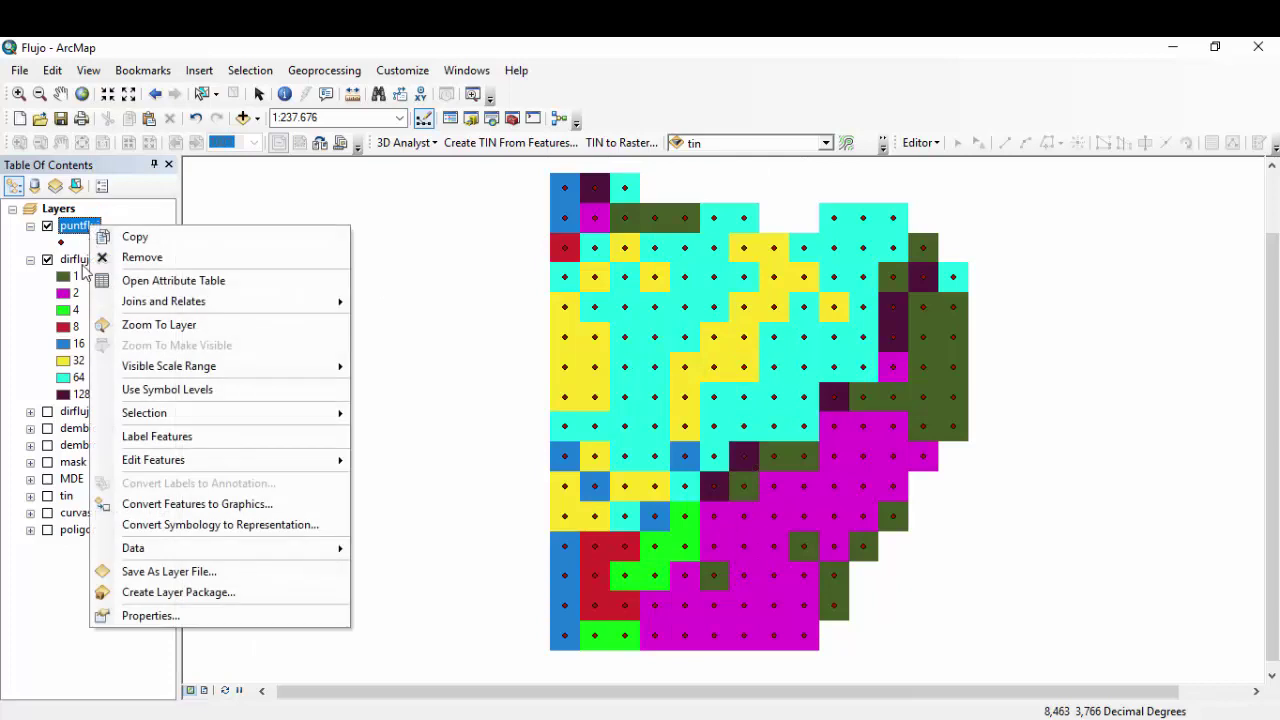
pyautogui.click(150, 615)
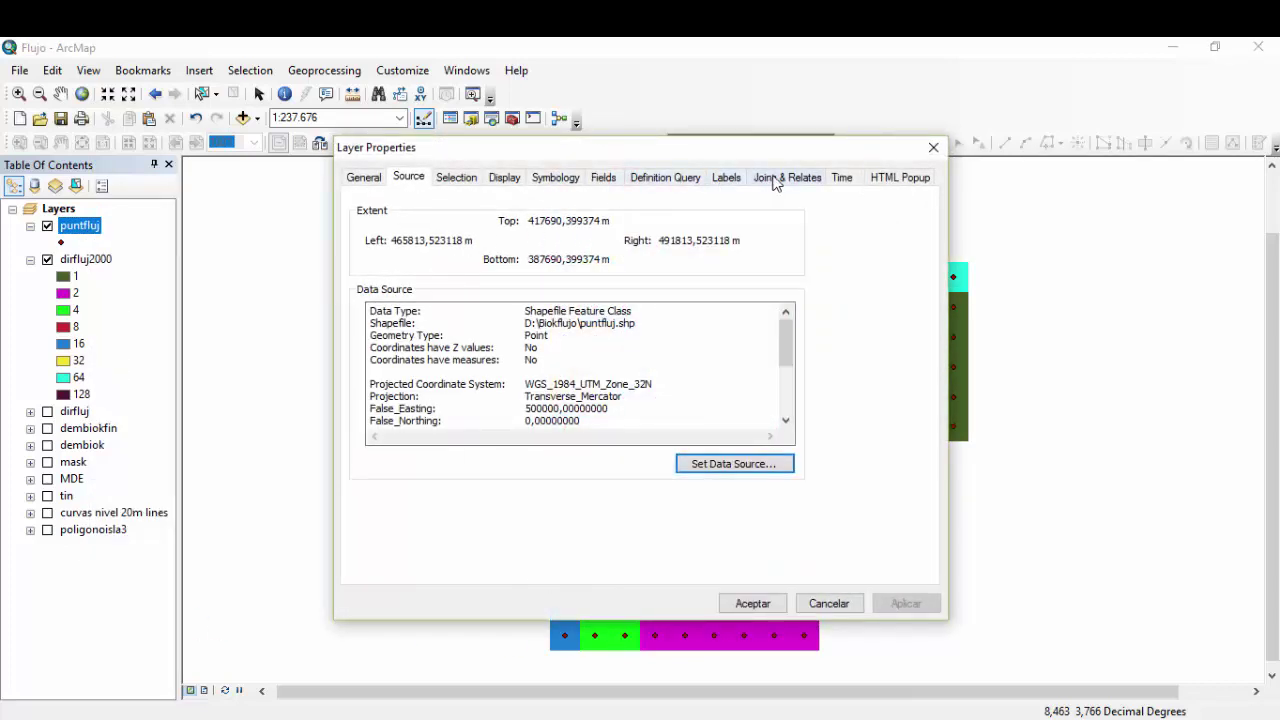
pyautogui.click(548, 179)
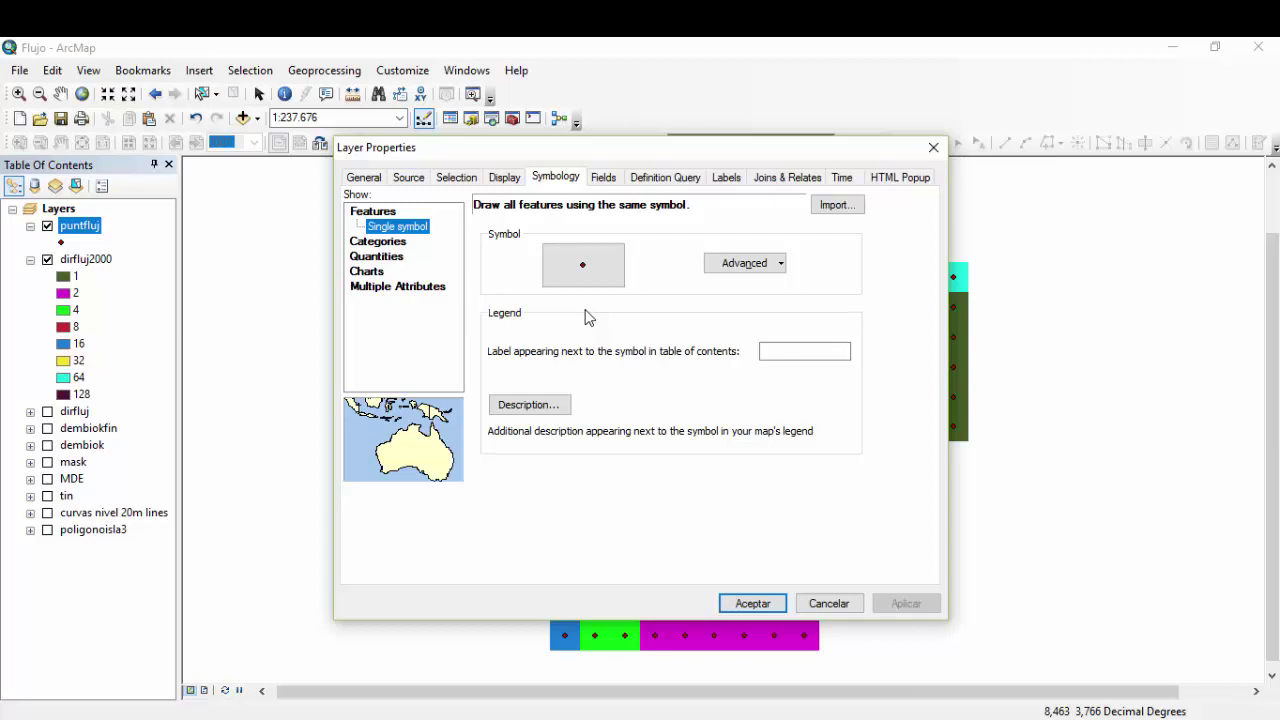
pyautogui.click(376, 256)
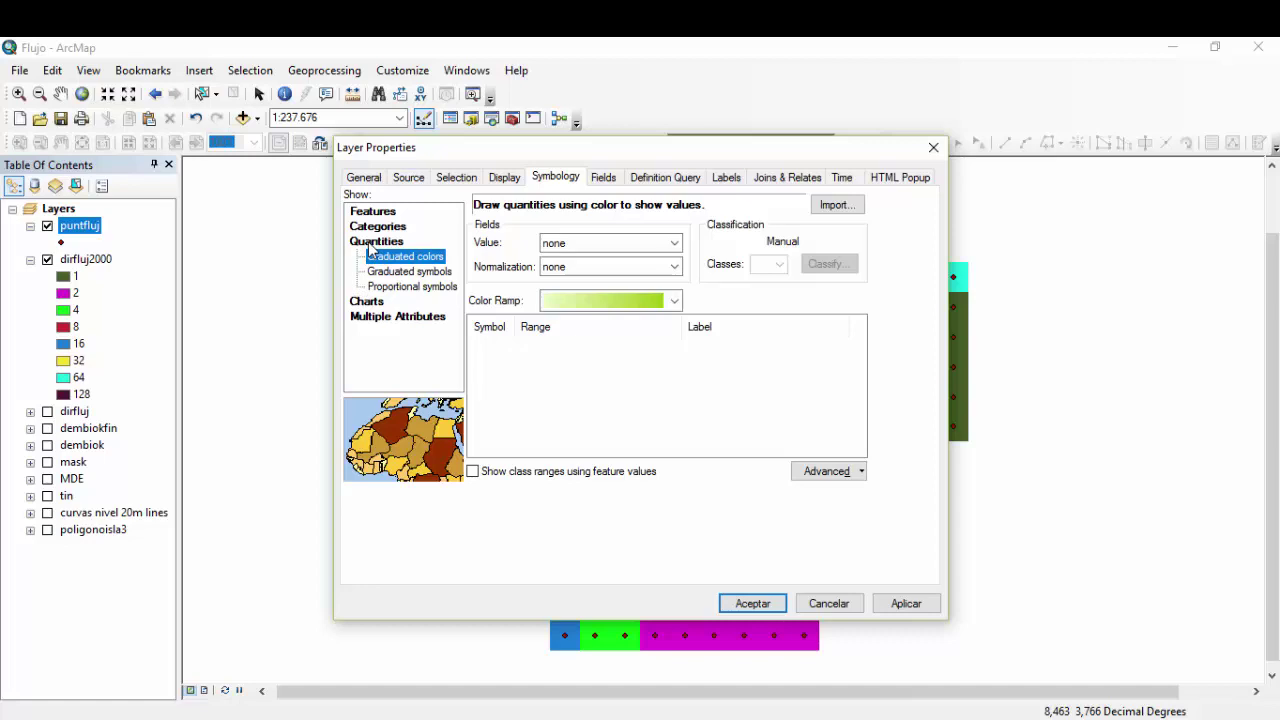
pyautogui.click(646, 245)
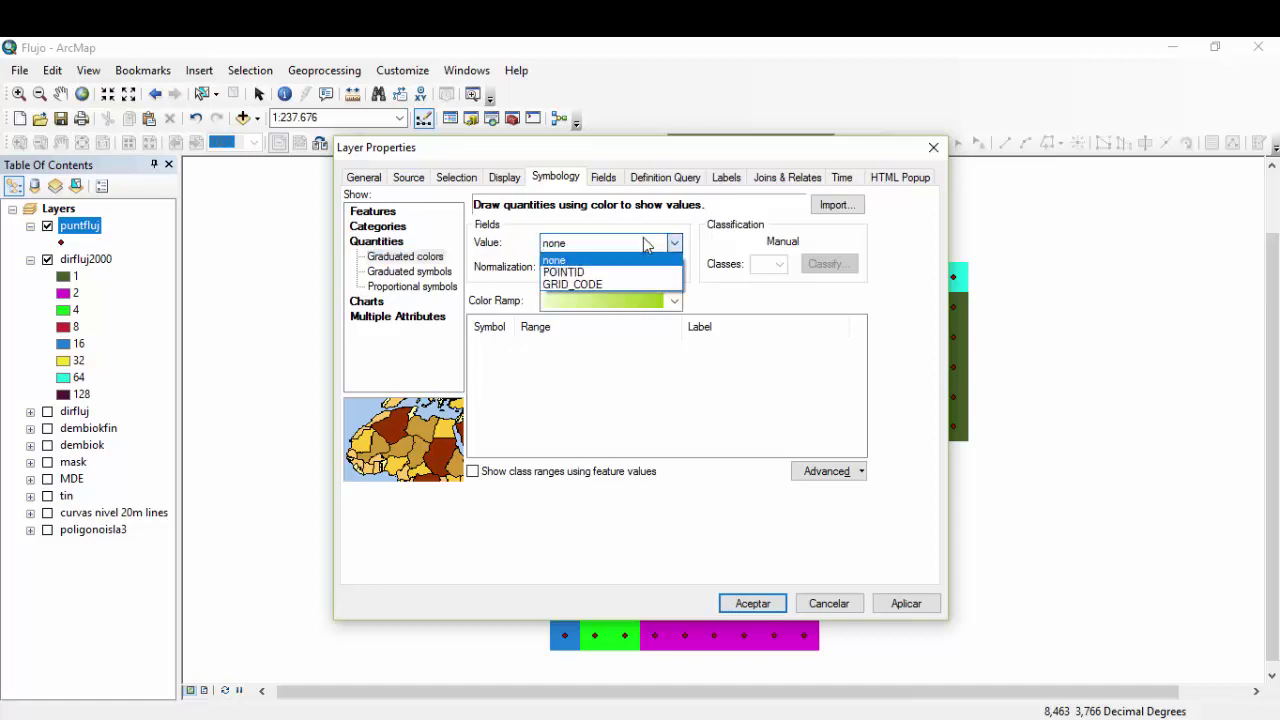
pyautogui.click(631, 283)
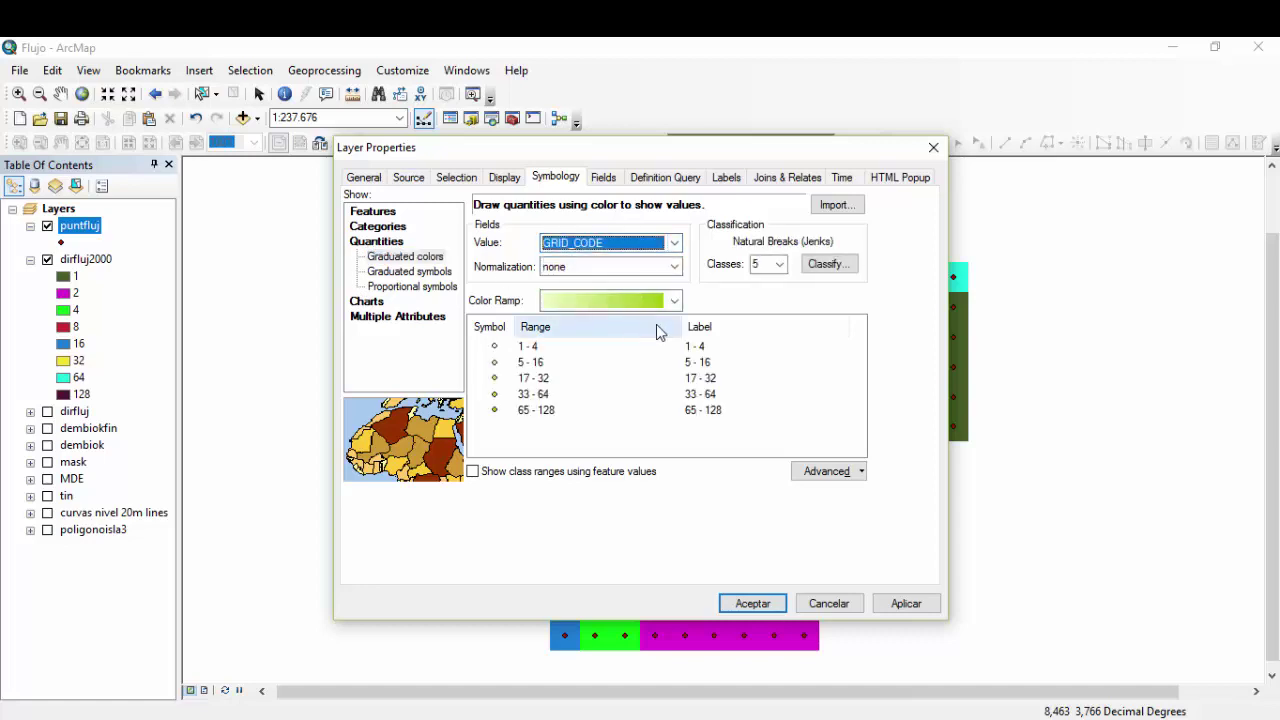
pyautogui.click(779, 264)
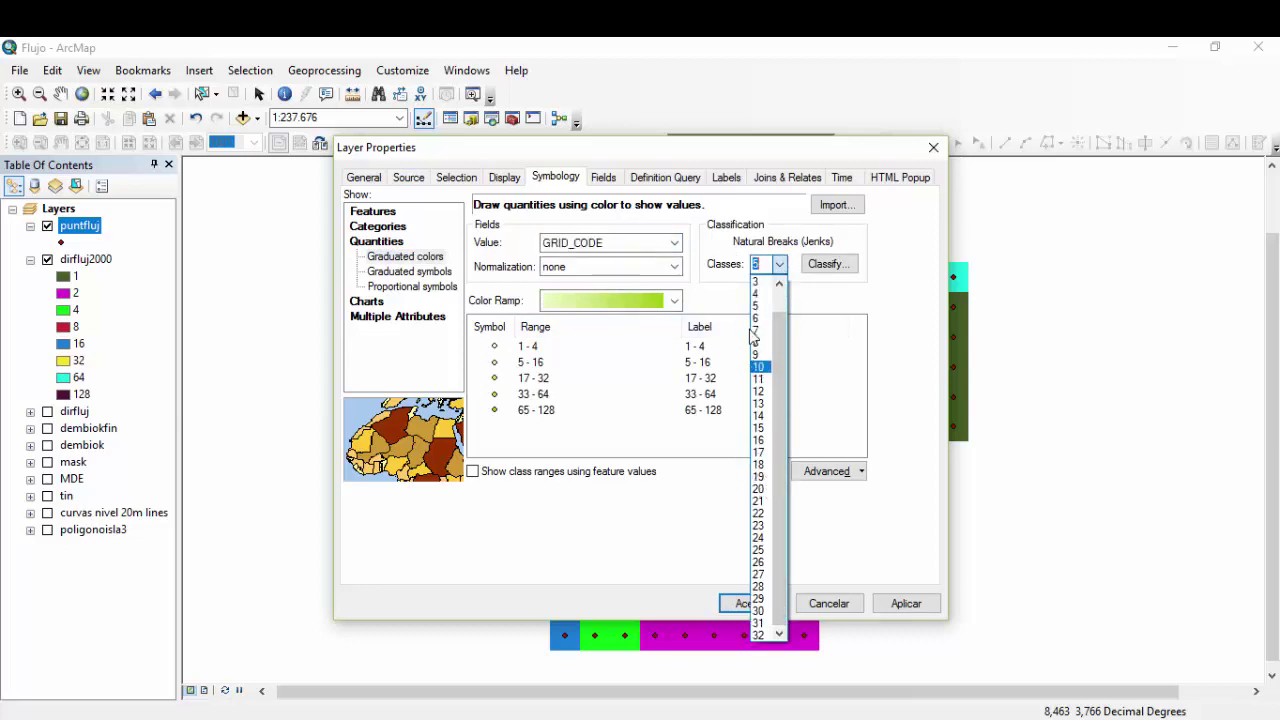
pyautogui.click(757, 342)
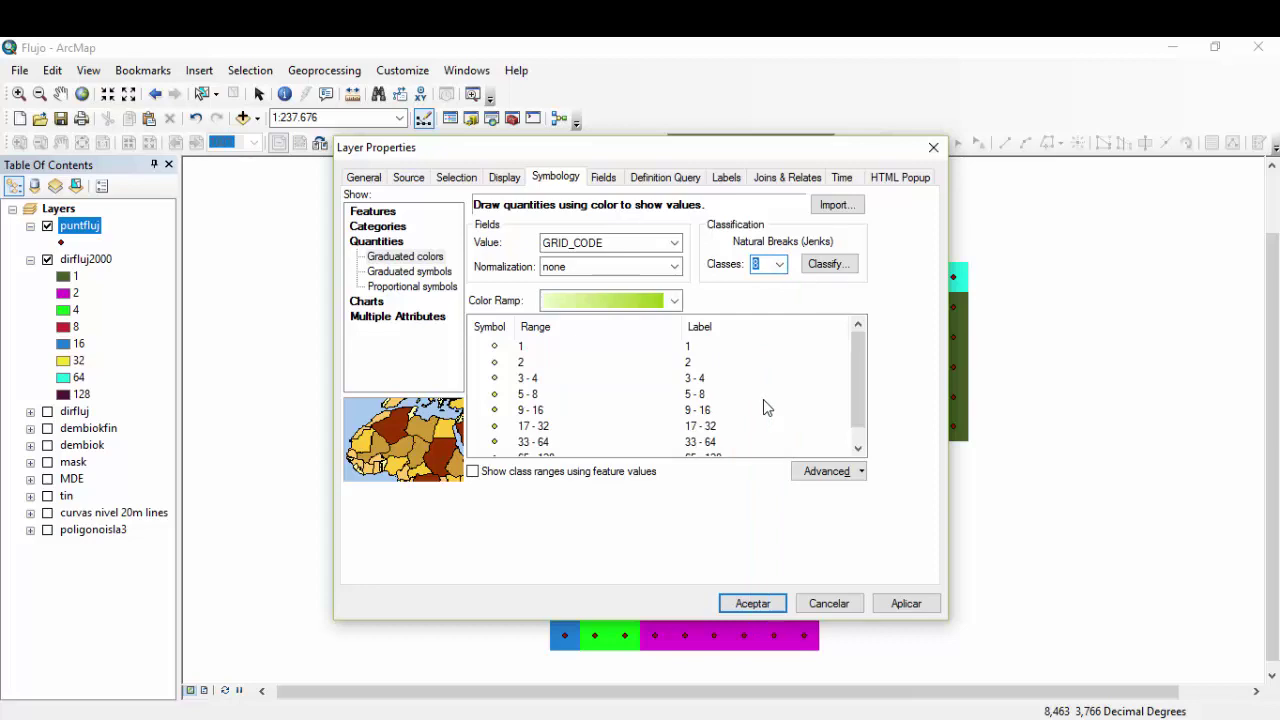
# - Search the symbol styles for "arr" and apply a black downward arrow of size 18 to all puntfluj classes
pyautogui.click(532, 348)
pyautogui.rightClick(487, 340)
pyautogui.click(514, 409)
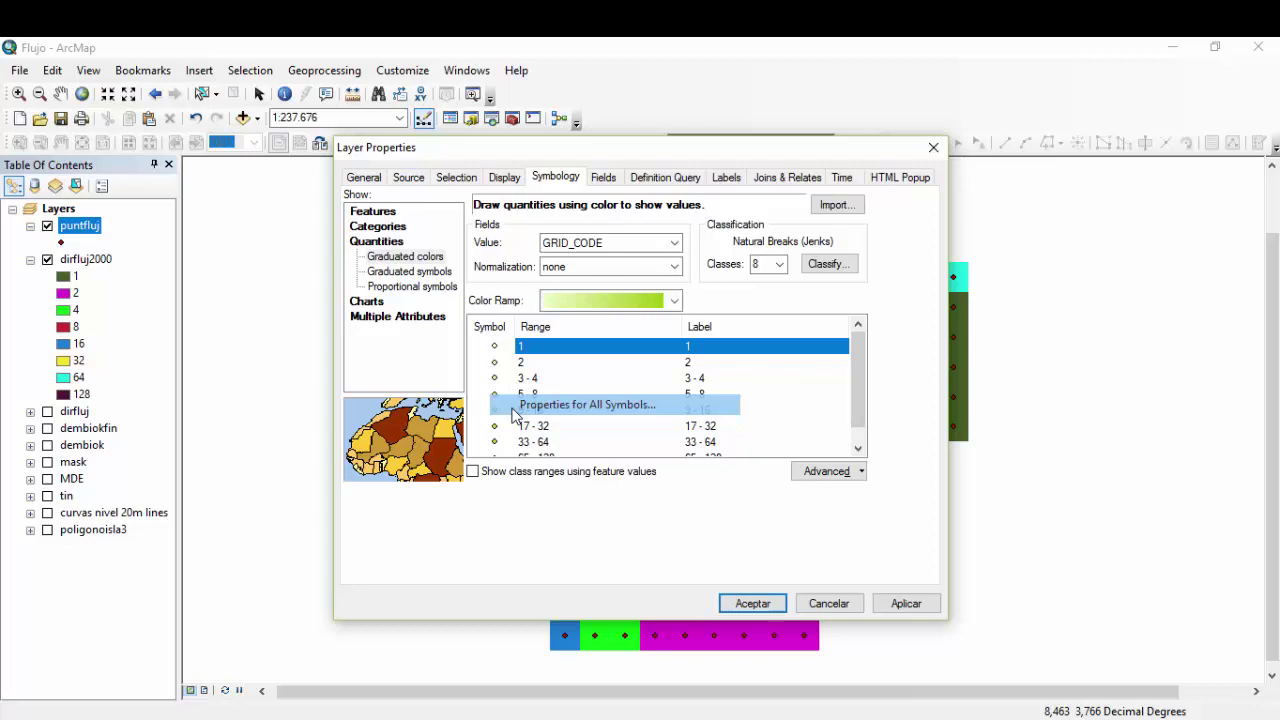
pyautogui.click(520, 195)
pyautogui.write('arr')
pyautogui.click(641, 193)
pyautogui.moveTo(695, 267); pyautogui.dragTo(701, 468)
pyautogui.click(529, 405)
pyautogui.click(750, 584)
# - Set the arrow symbol's angle to 90 for the class with value 1
pyautogui.click(532, 350)
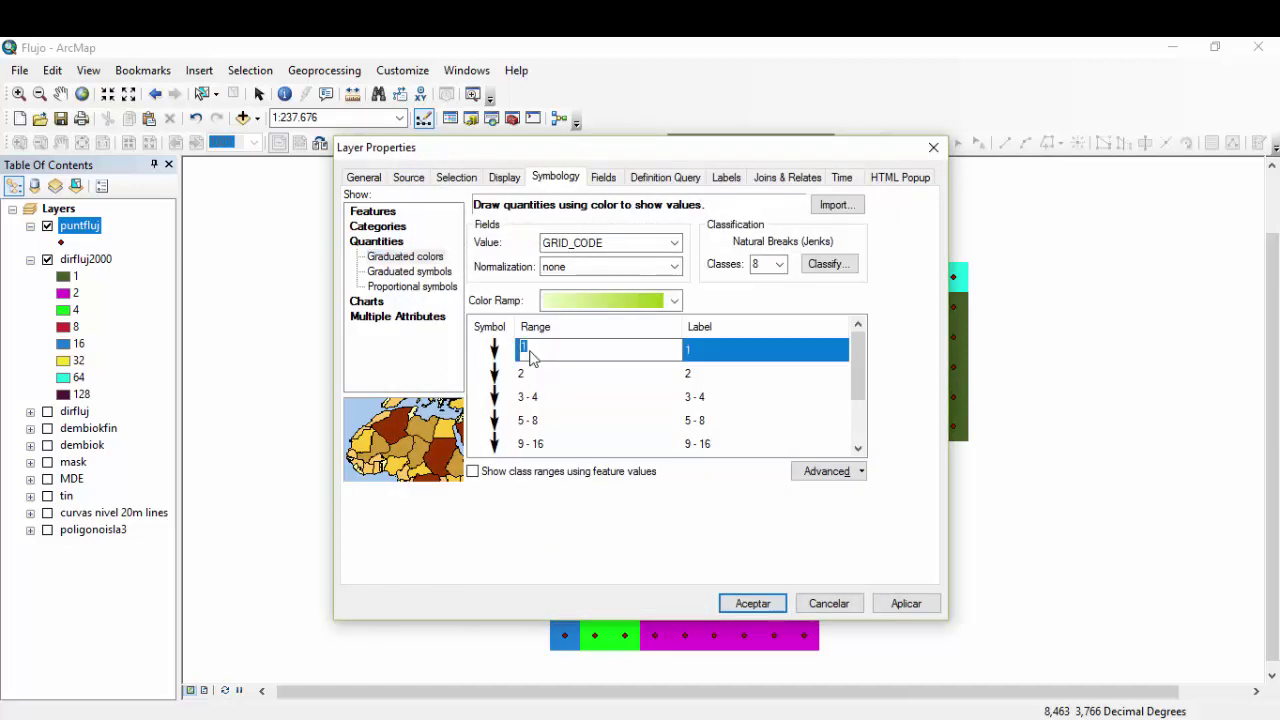
pyautogui.click(500, 357)
pyautogui.rightClick(497, 357)
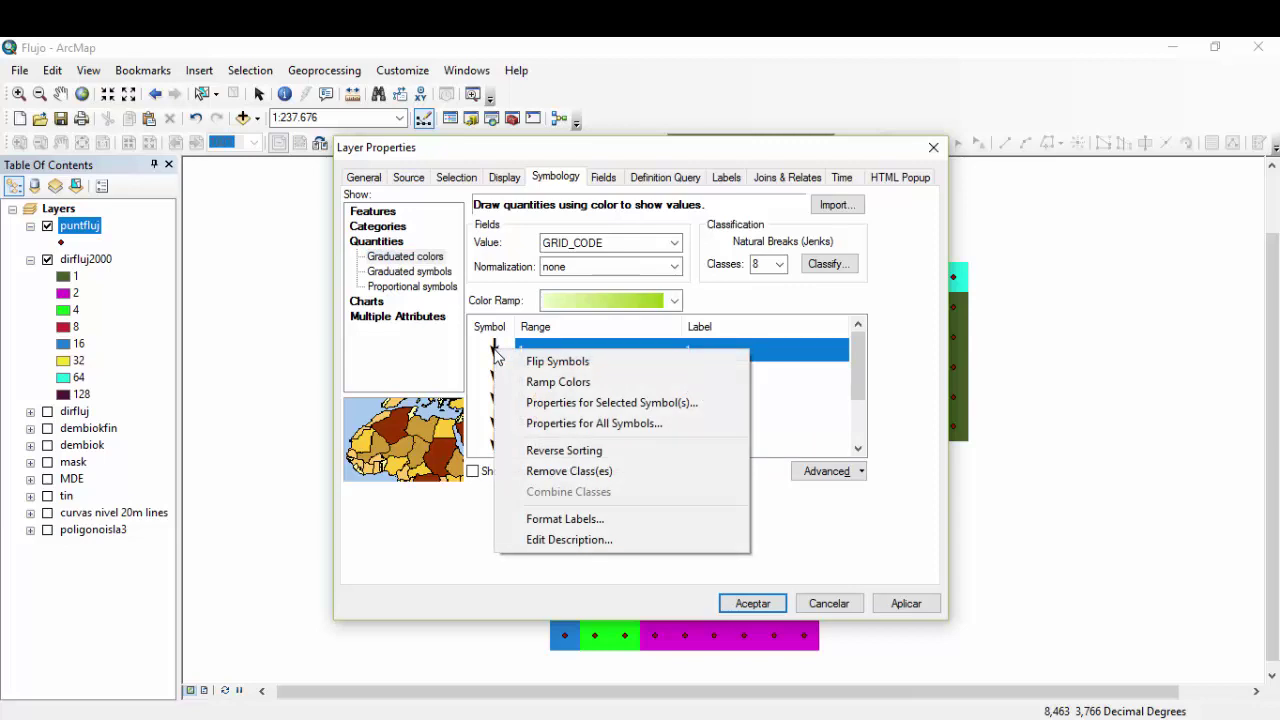
pyautogui.click(580, 403)
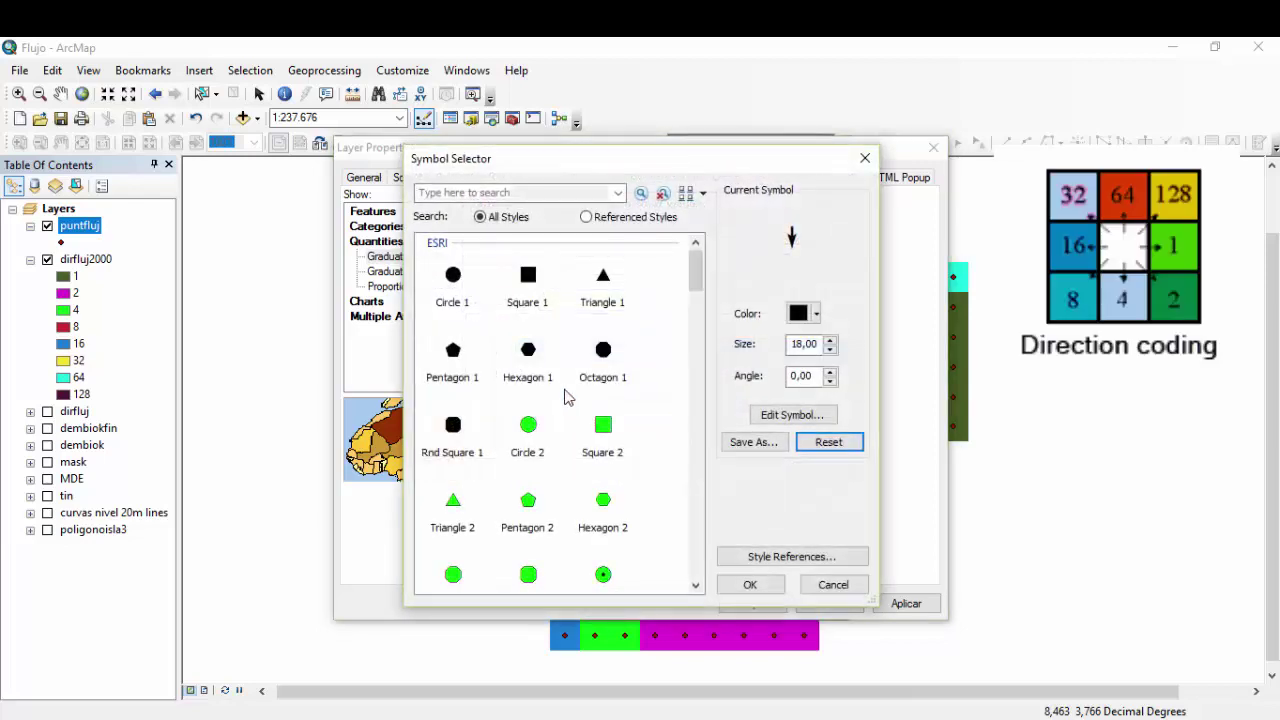
pyautogui.moveTo(660, 166); pyautogui.dragTo(453, 165)
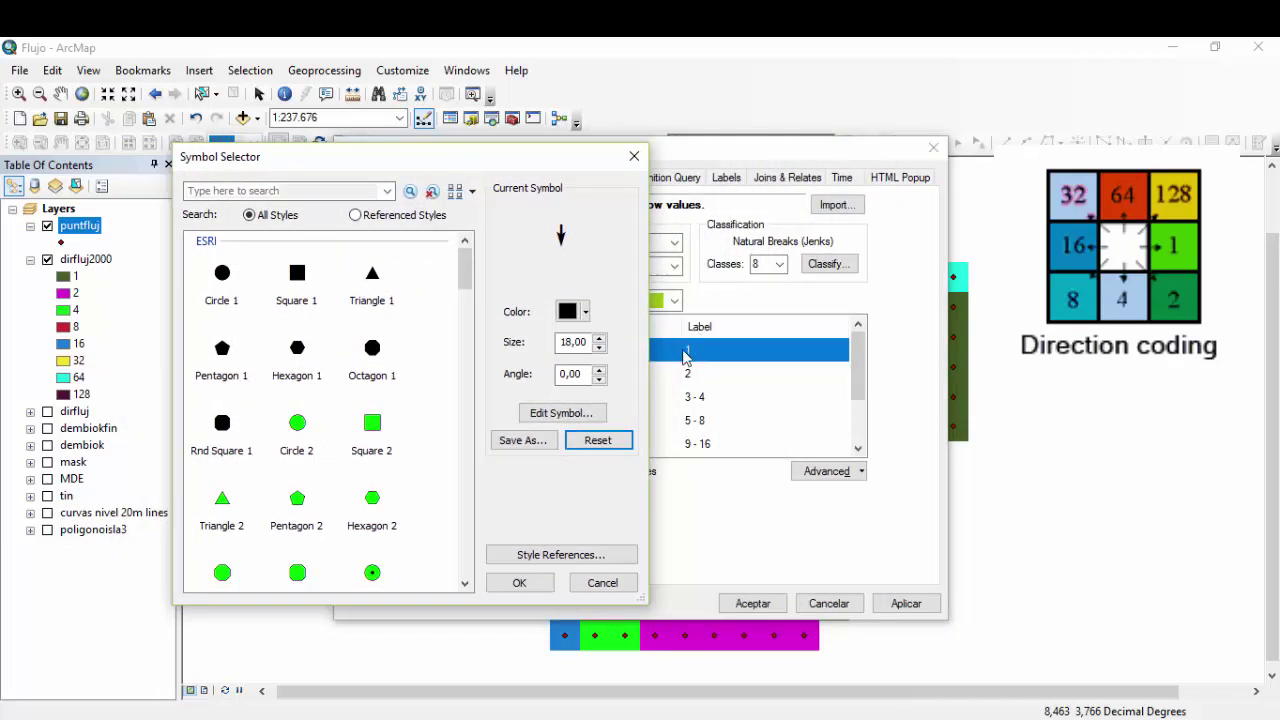
pyautogui.click(584, 374)
pyautogui.moveTo(584, 374); pyautogui.dragTo(556, 374)
pyautogui.write('90')
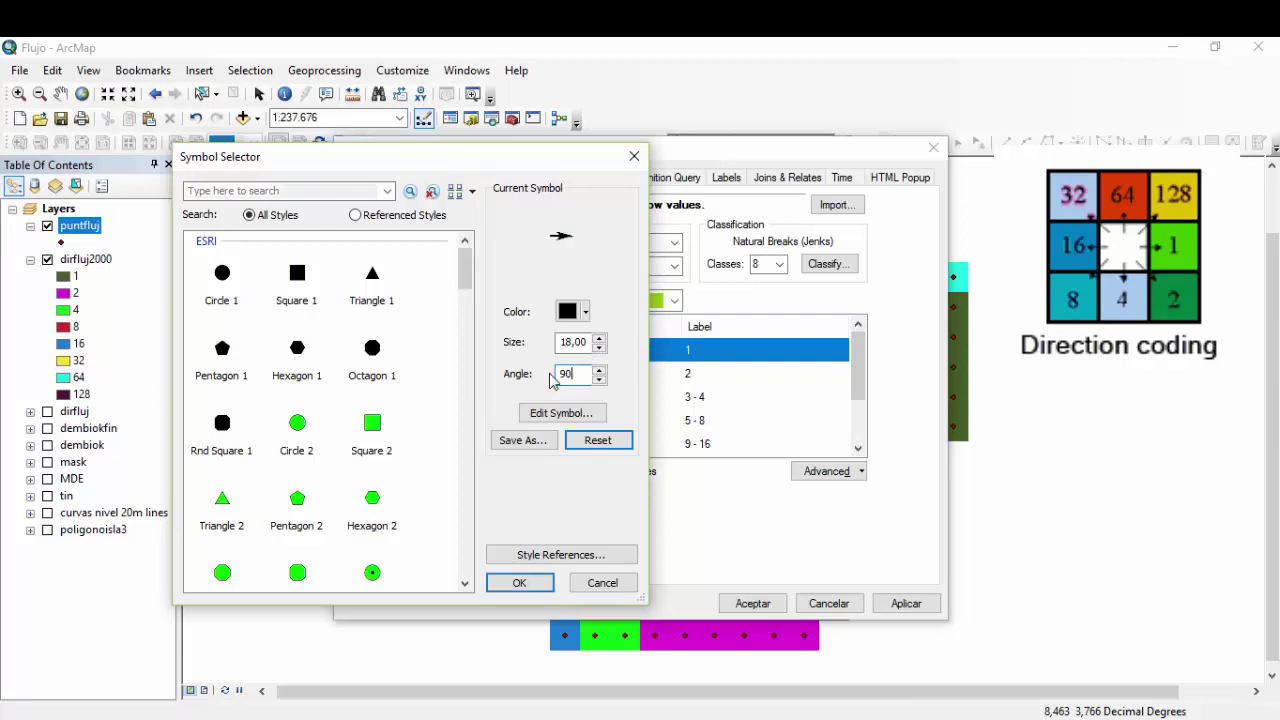
pyautogui.click(519, 582)
# - Set the arrow symbol's angle to 45 for the class with value 2
pyautogui.click(524, 374)
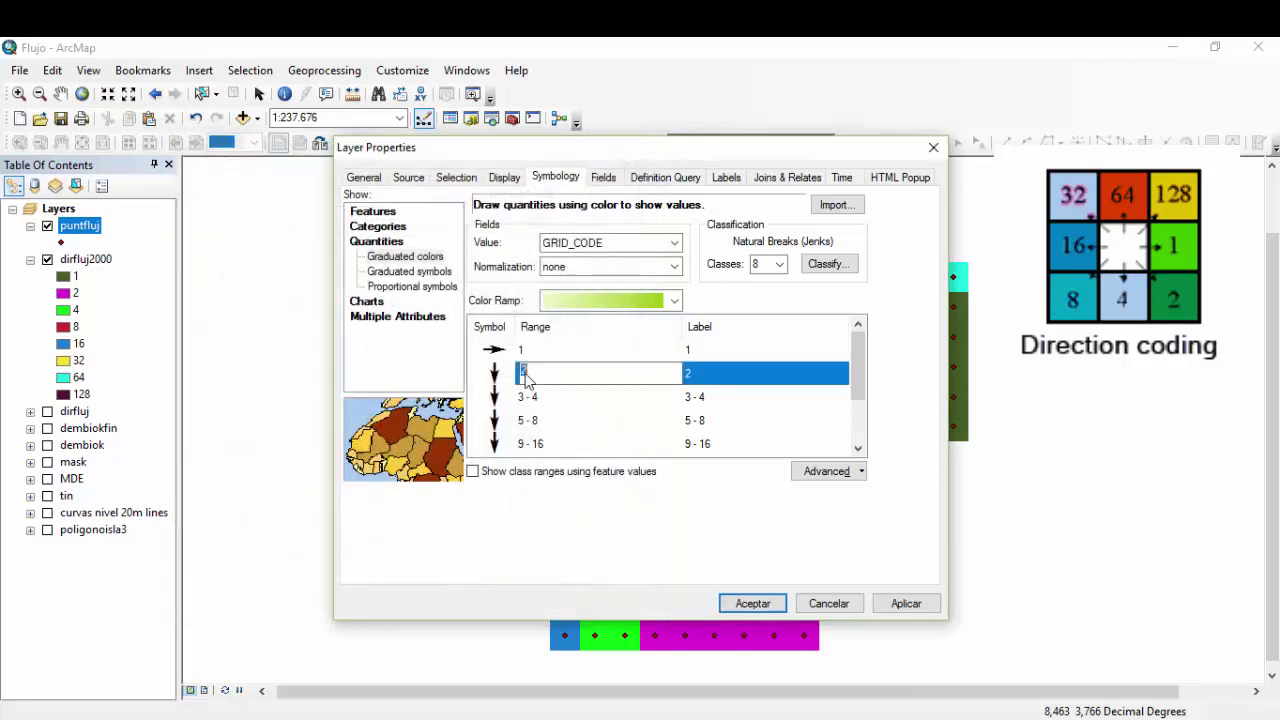
pyautogui.rightClick(495, 374)
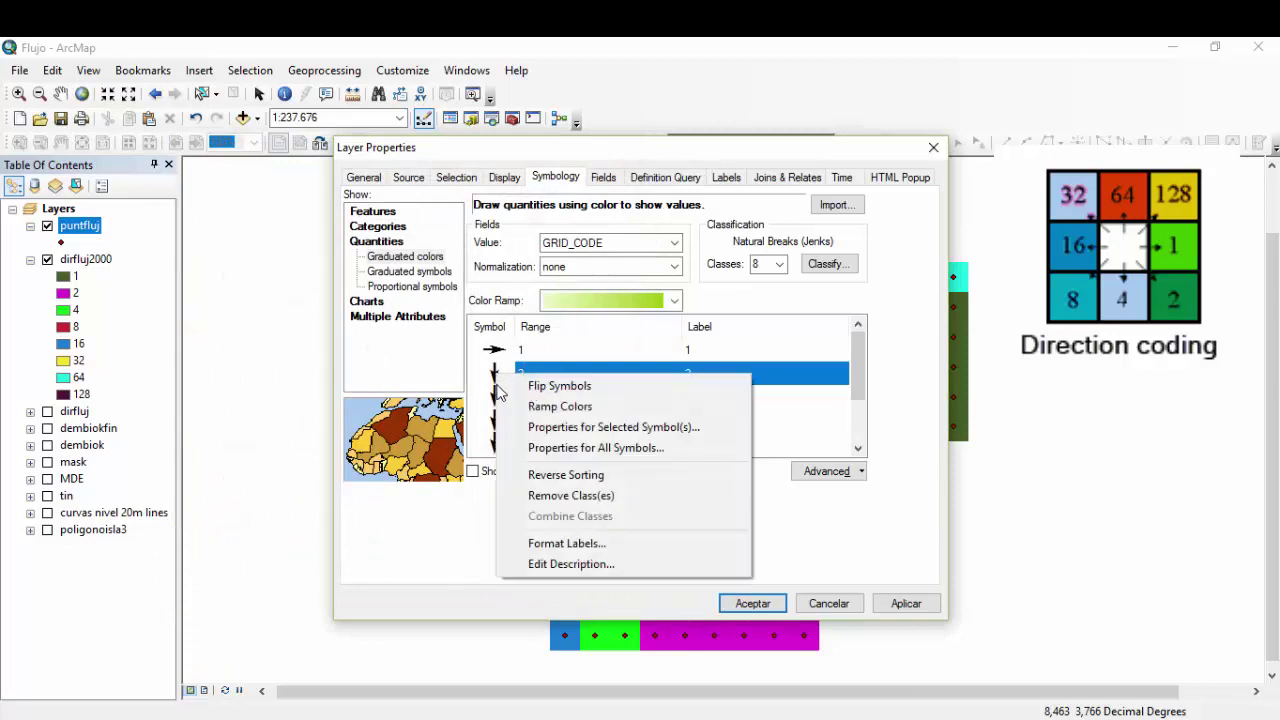
pyautogui.click(537, 428)
pyautogui.moveTo(567, 374); pyautogui.dragTo(558, 374)
pyautogui.write('45')
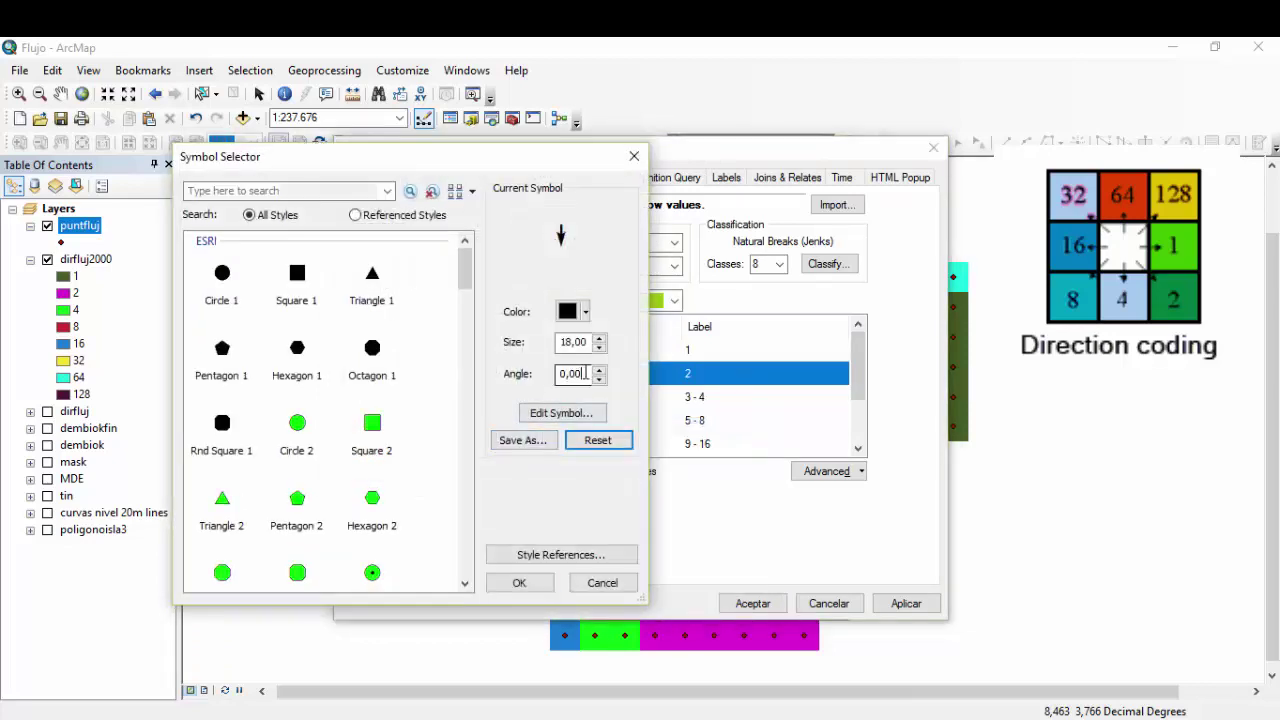
pyautogui.click(520, 583)
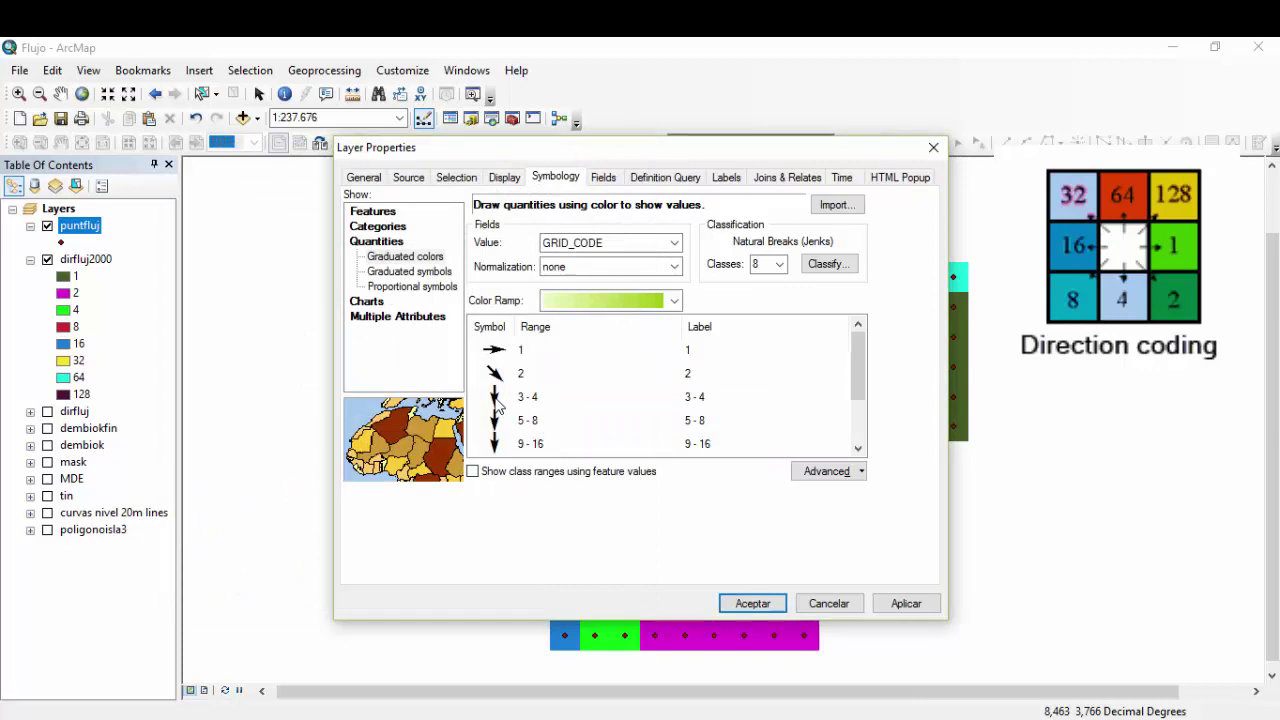
# - Set the arrow symbol's angle to -45 for the 5 - 8 class
pyautogui.click(498, 403)
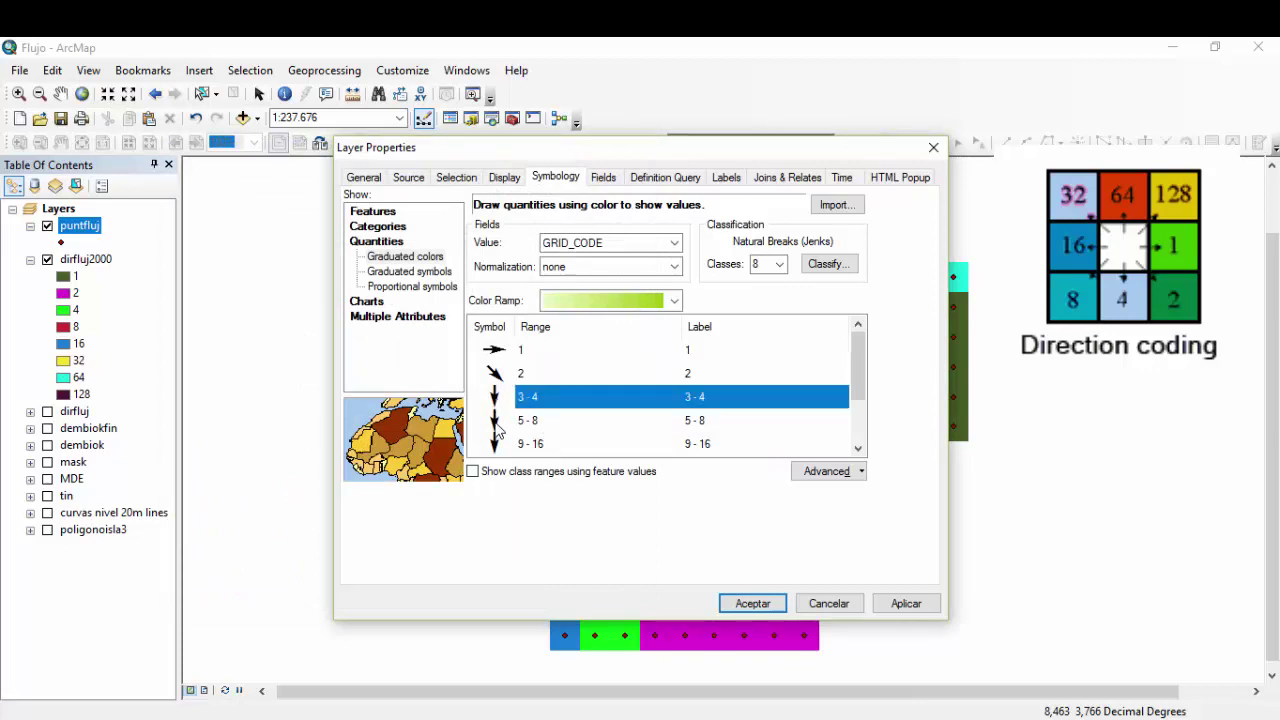
pyautogui.rightClick(498, 428)
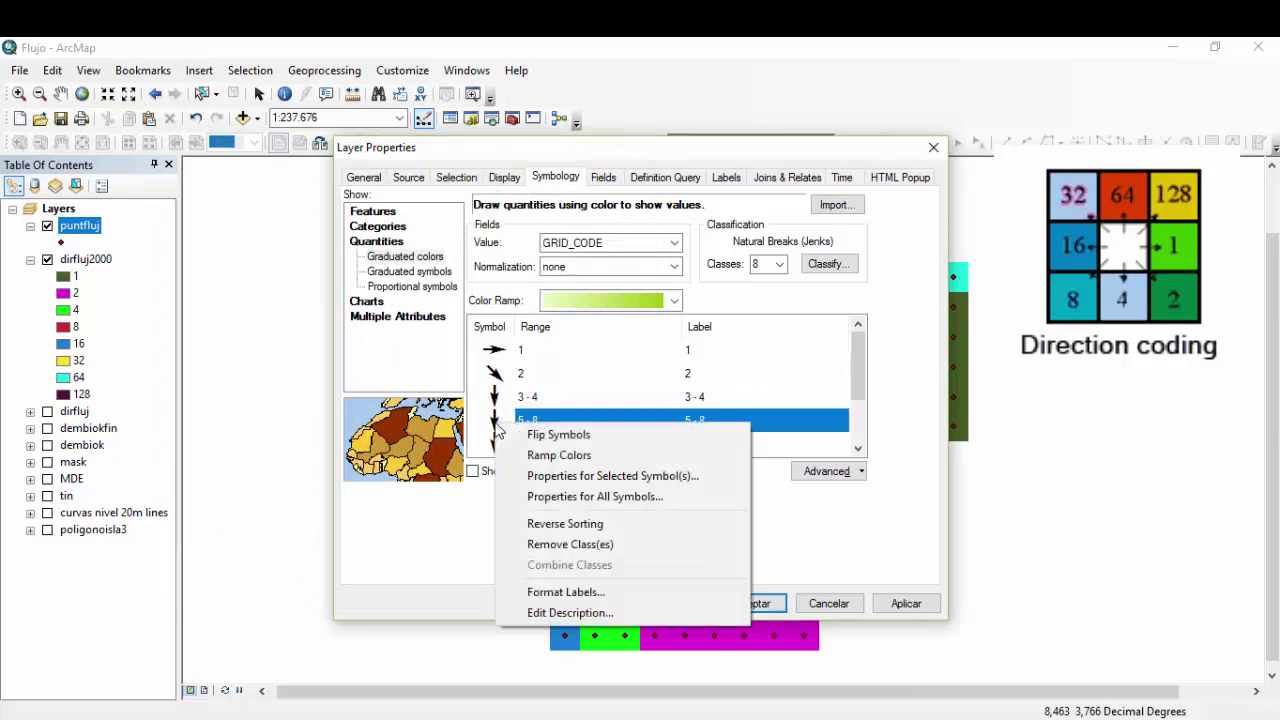
pyautogui.click(572, 476)
pyautogui.doubleClick(562, 374)
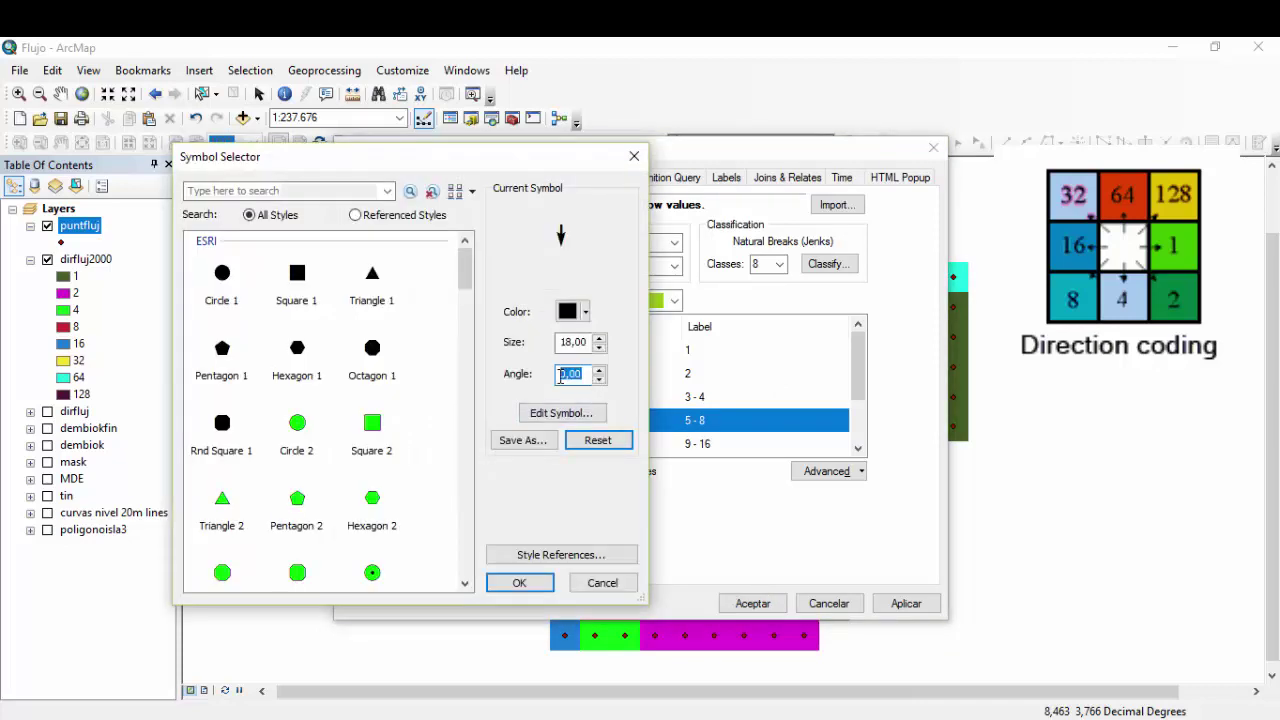
pyautogui.write('-45')
pyautogui.click(519, 583)
# - Set the arrow symbol's angle to -90 for the 9 - 16 class
pyautogui.scroll(-1, 857, 384)
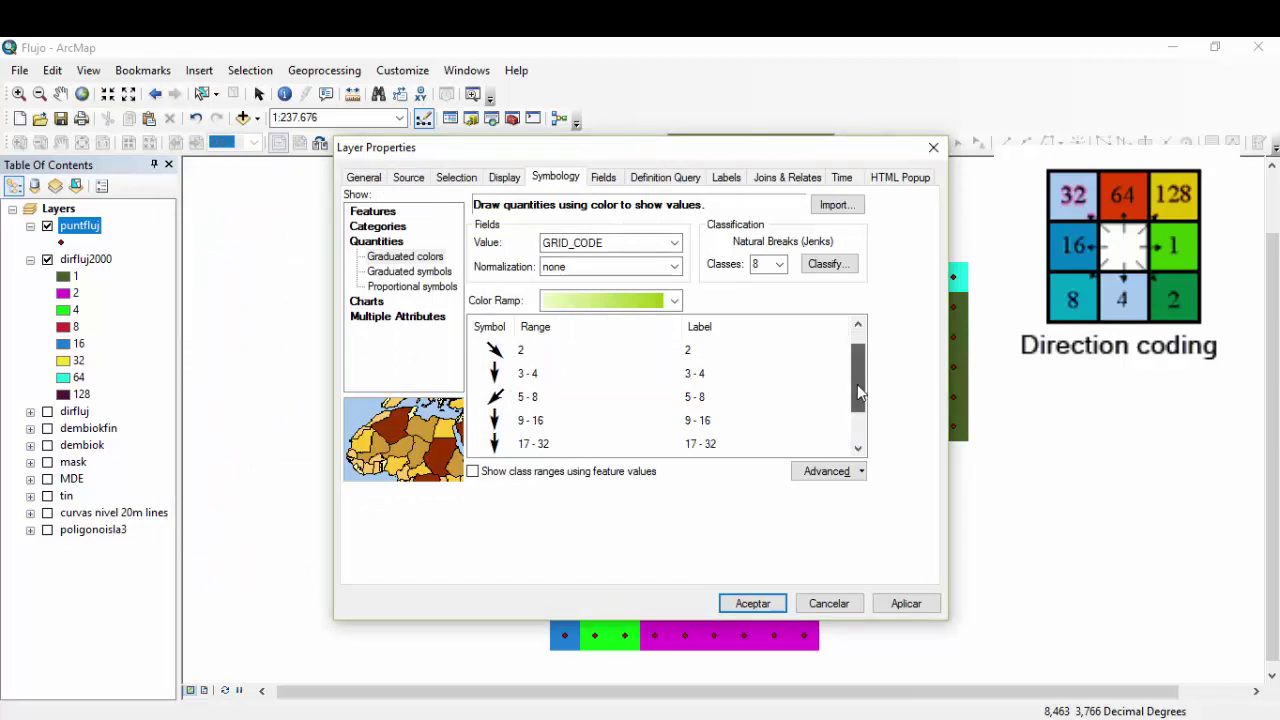
pyautogui.click(497, 424)
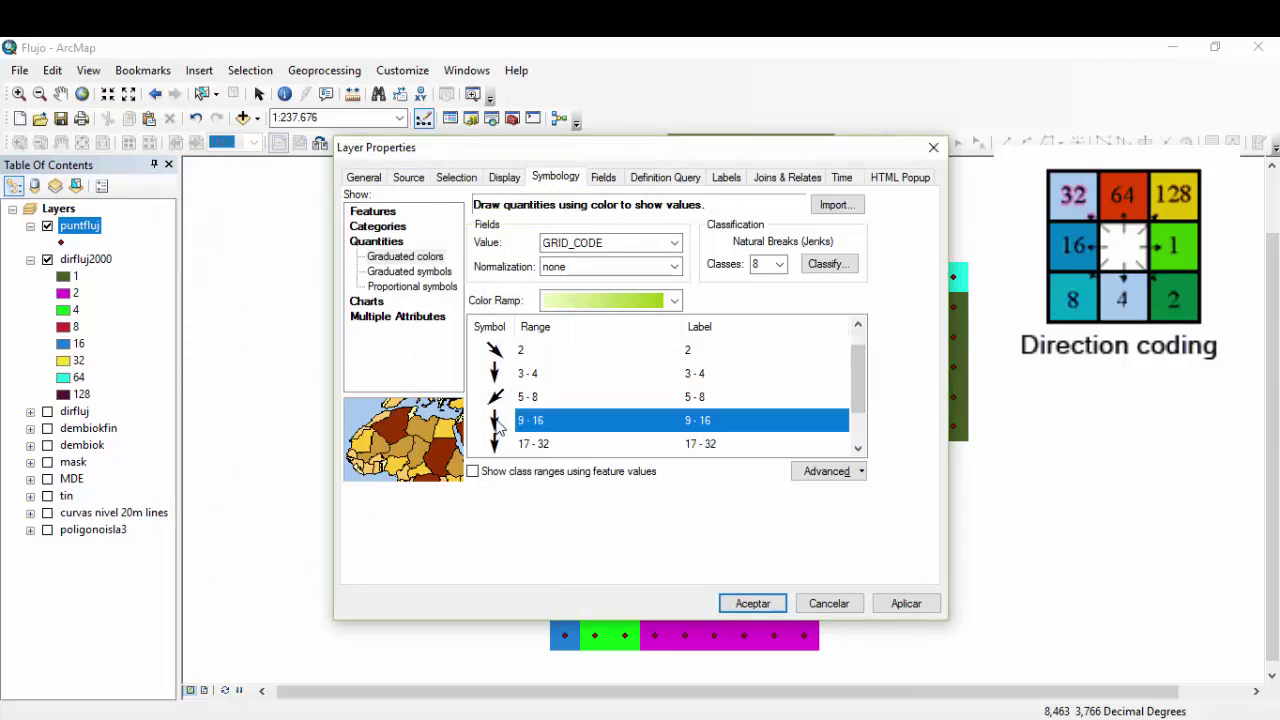
pyautogui.rightClick(499, 427)
pyautogui.click(535, 472)
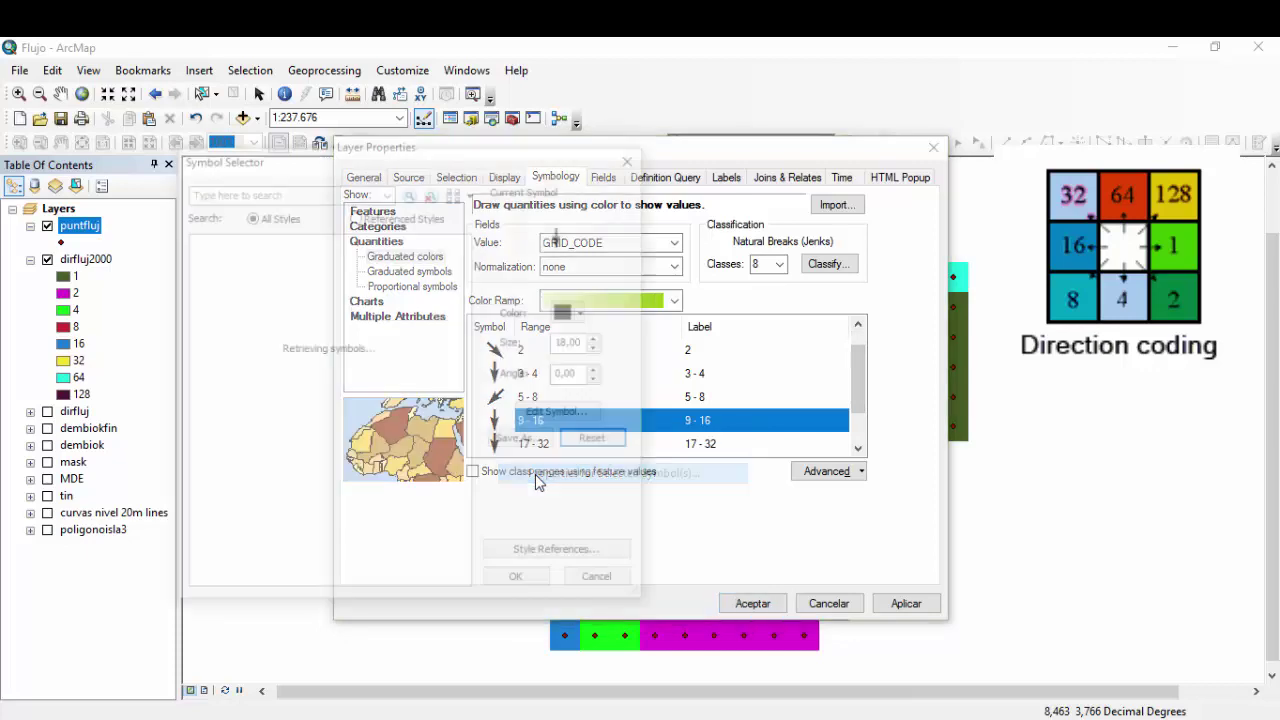
pyautogui.doubleClick(547, 375)
pyautogui.write('-90')
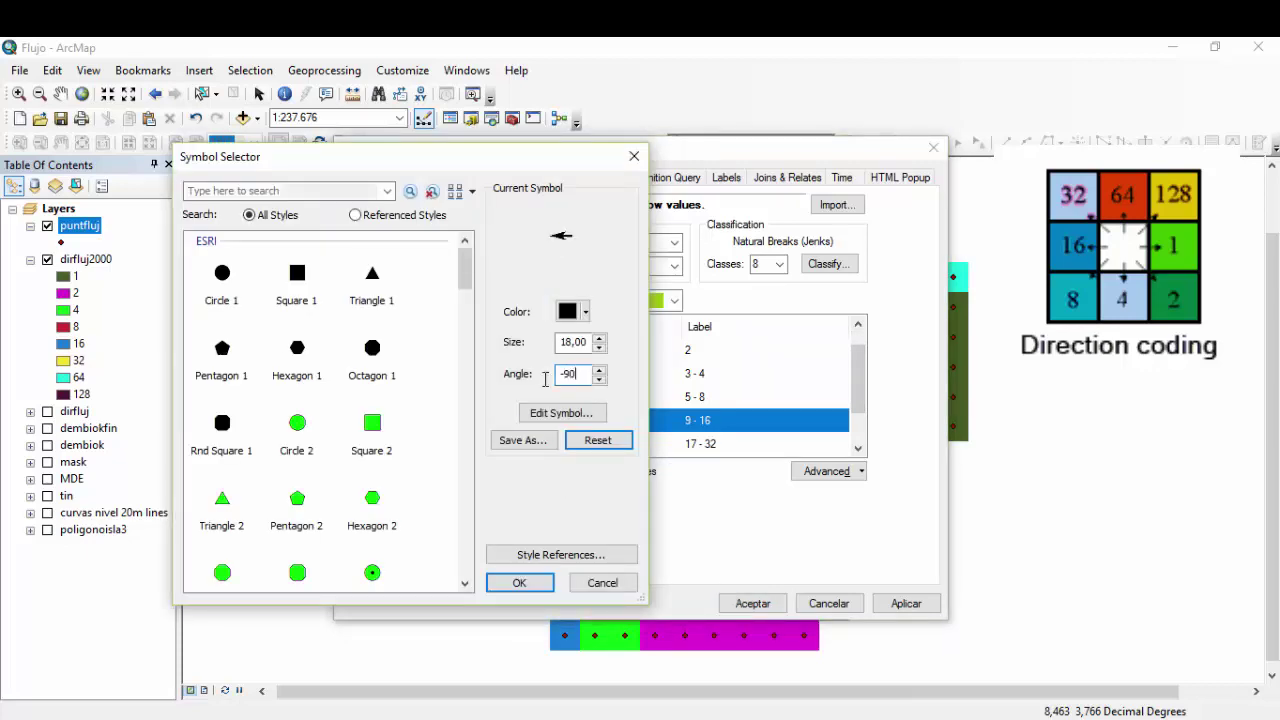
pyautogui.click(519, 582)
# - Set the arrow symbol's angle to -135 for the 17 - 32 class
pyautogui.moveTo(856, 387); pyautogui.dragTo(856, 415)
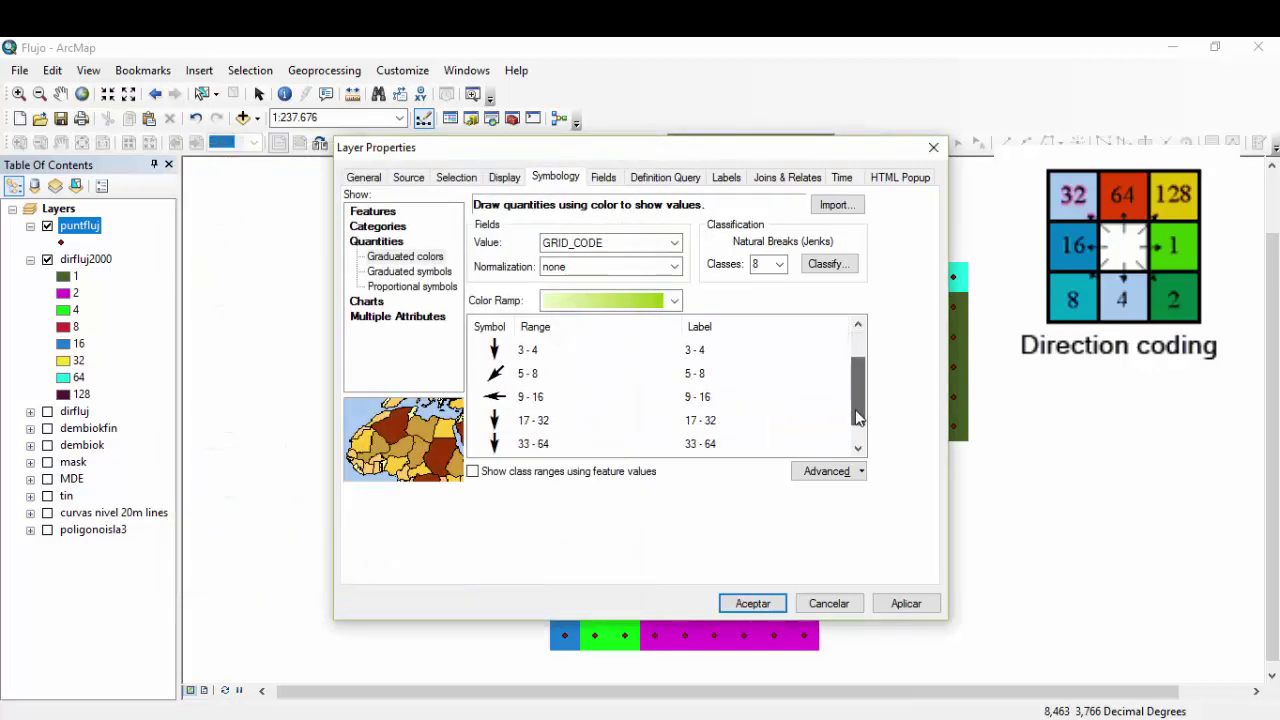
pyautogui.click(513, 428)
pyautogui.rightClick(513, 422)
pyautogui.click(535, 474)
pyautogui.doubleClick(560, 375)
pyautogui.write('-135')
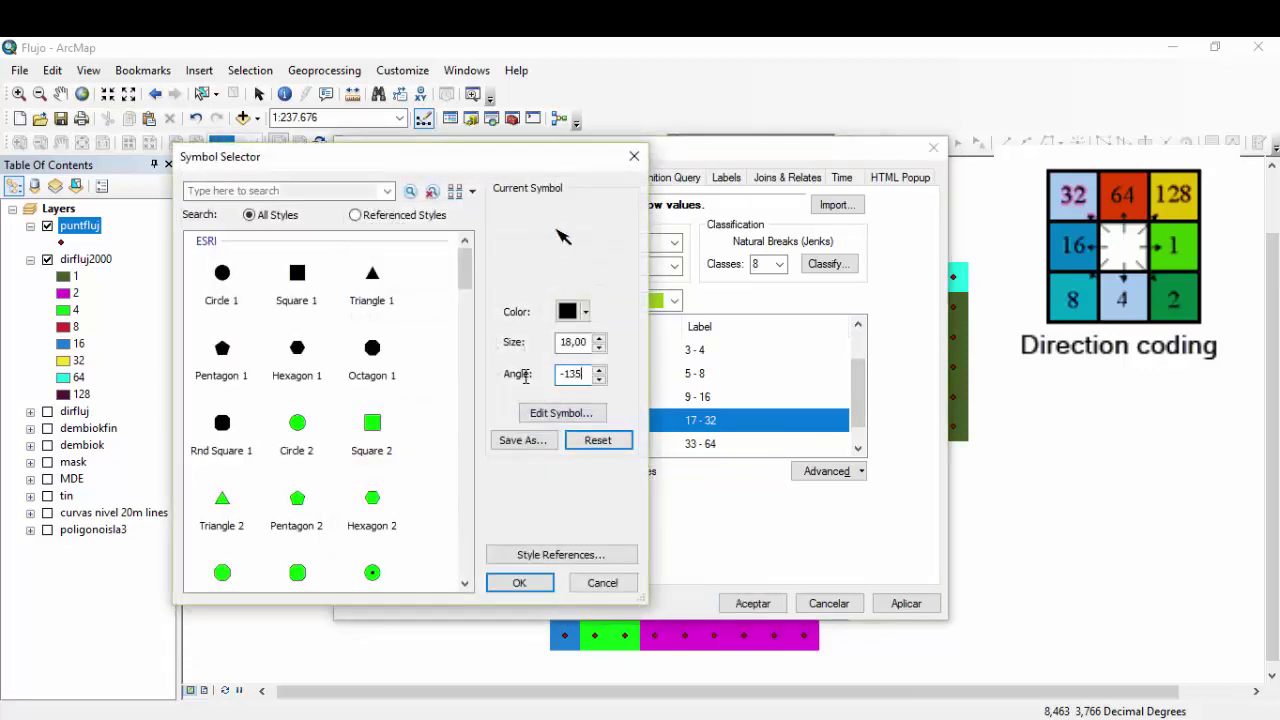
pyautogui.click(512, 582)
# - Set the arrow symbol's angle to 180 for the 33 - 64 class
pyautogui.moveTo(858, 395); pyautogui.dragTo(862, 437)
pyautogui.click(497, 422)
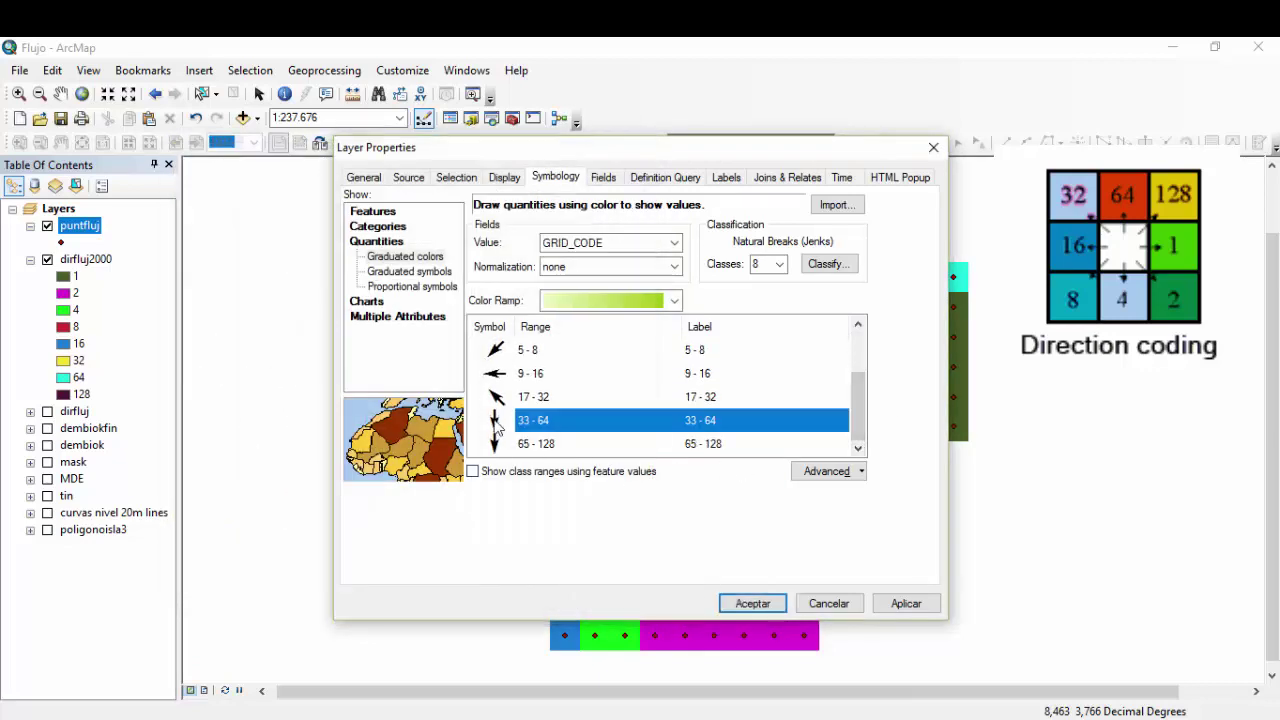
pyautogui.rightClick(497, 422)
pyautogui.click(550, 473)
pyautogui.doubleClick(558, 374)
pyautogui.write('-90')
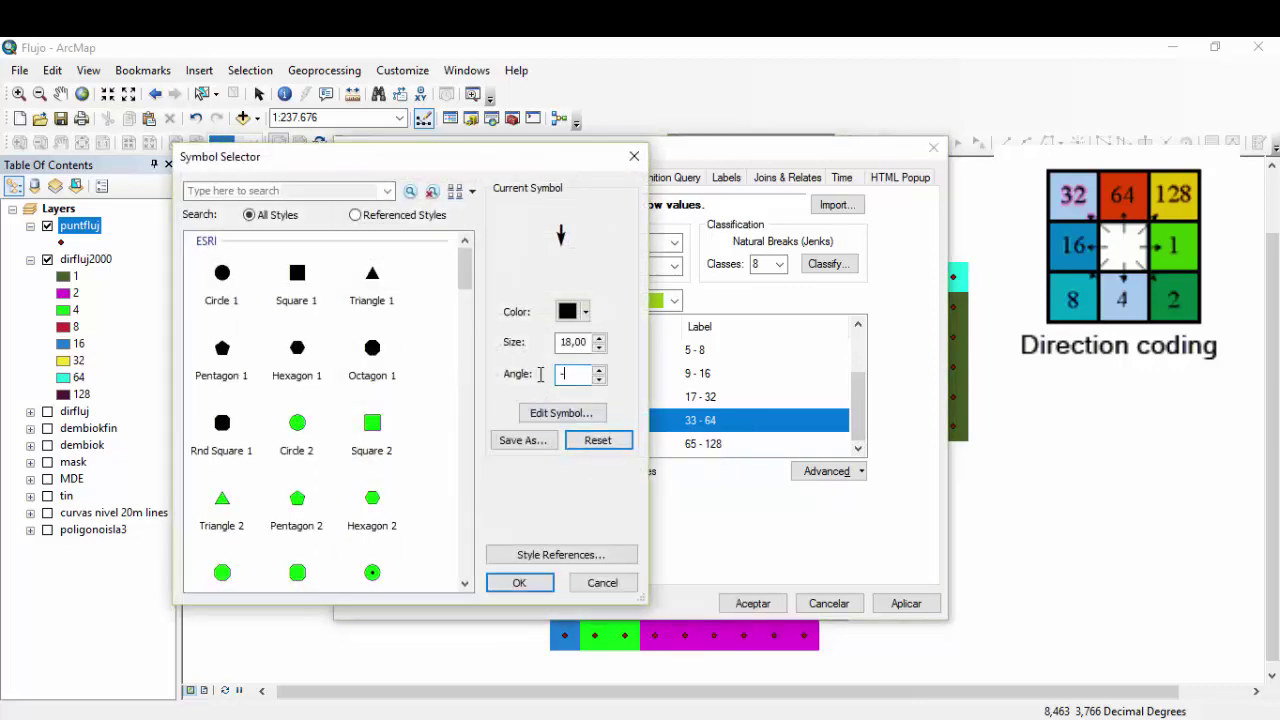
pyautogui.press('BackSpace')
pyautogui.press('BackSpace')
pyautogui.write('180')
pyautogui.click(519, 582)
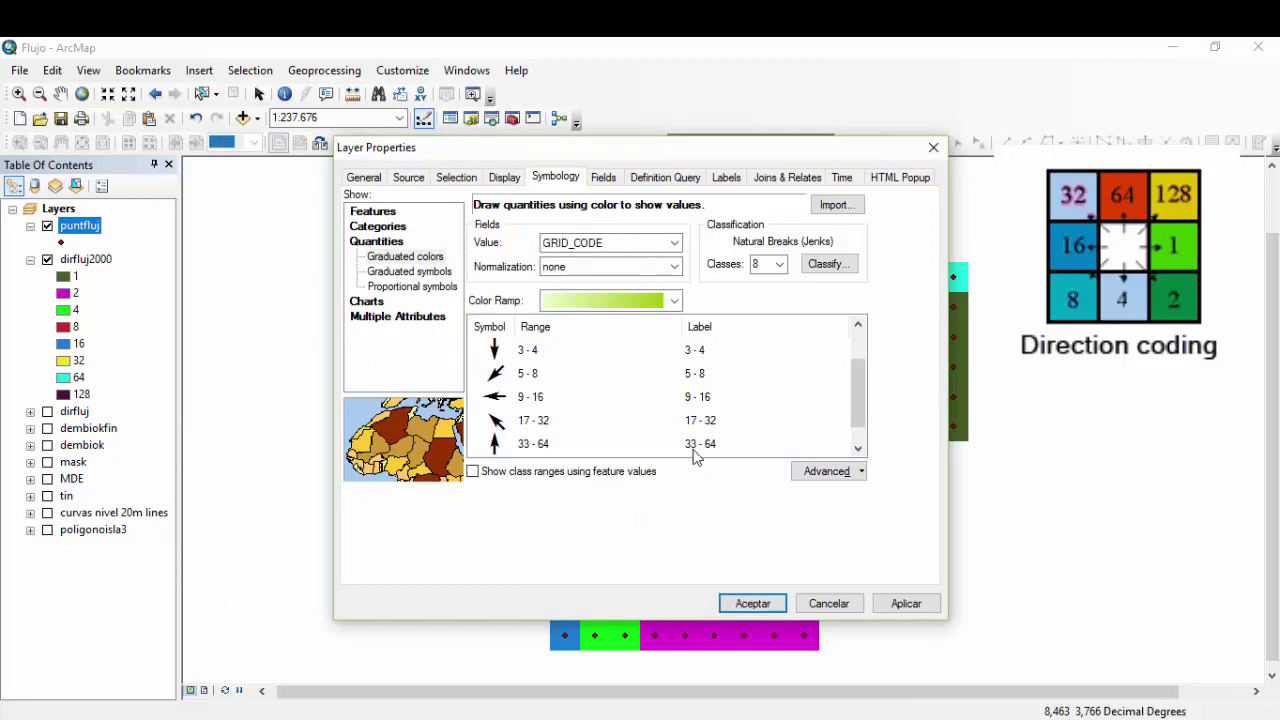
# - Set the arrow symbol's angle to 135 for the 65 - 128 class
pyautogui.scroll(-1, 860, 420)
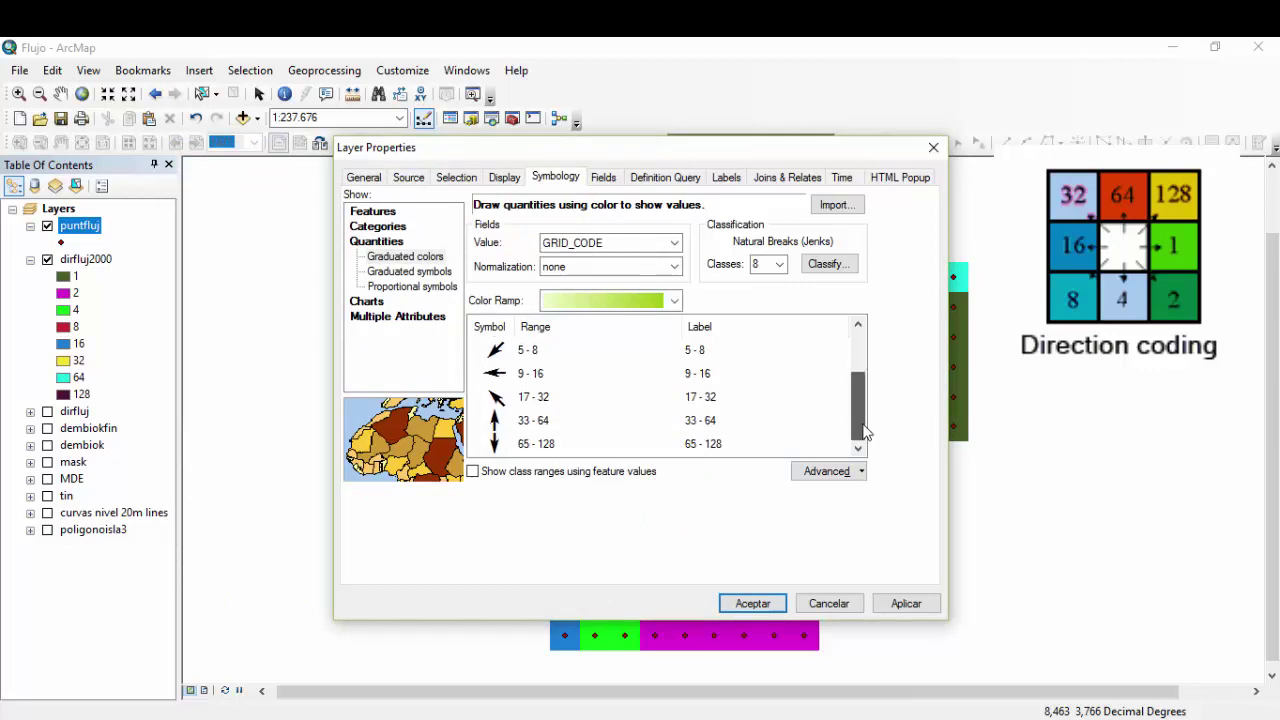
pyautogui.doubleClick(492, 445)
pyautogui.doubleClick(558, 374)
pyautogui.write('45')
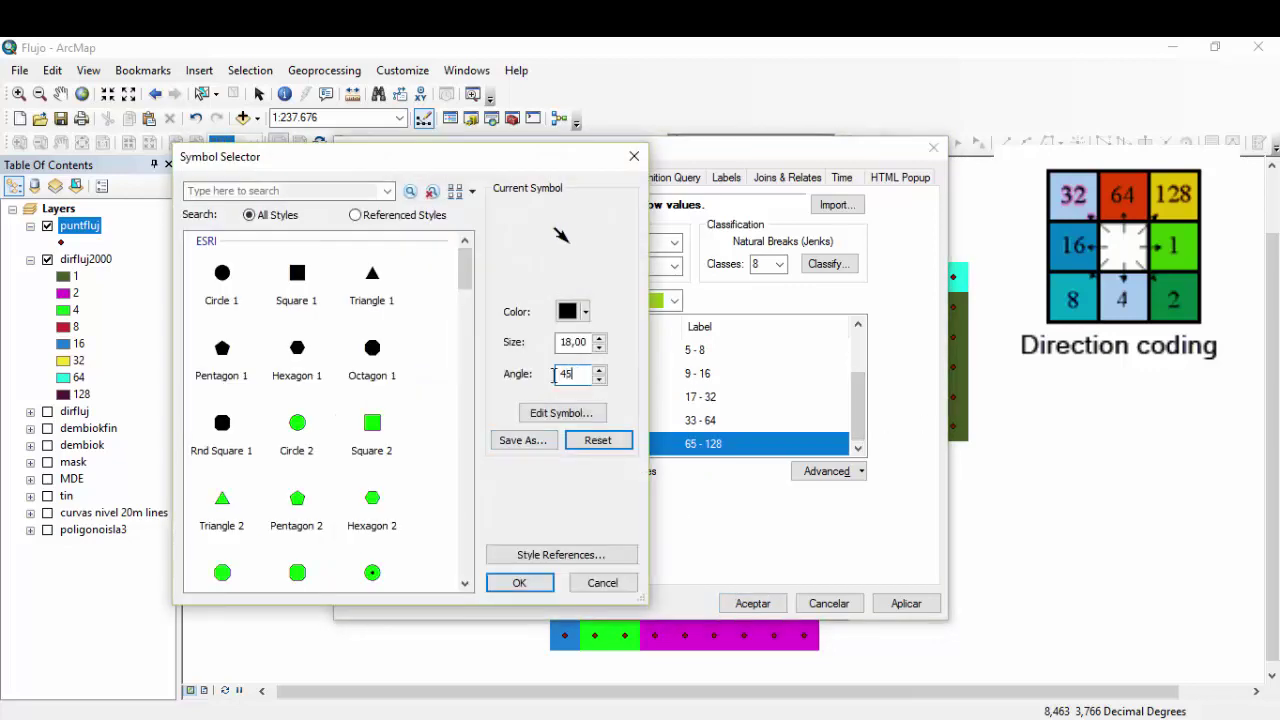
pyautogui.press('BackSpace')
pyautogui.press('BackSpace')
pyautogui.write('135')
pyautogui.click(519, 583)
# - Check the arrow directions of all eight classes and apply the symbology to the puntfluj layer
pyautogui.moveTo(858, 400); pyautogui.dragTo(860, 320)
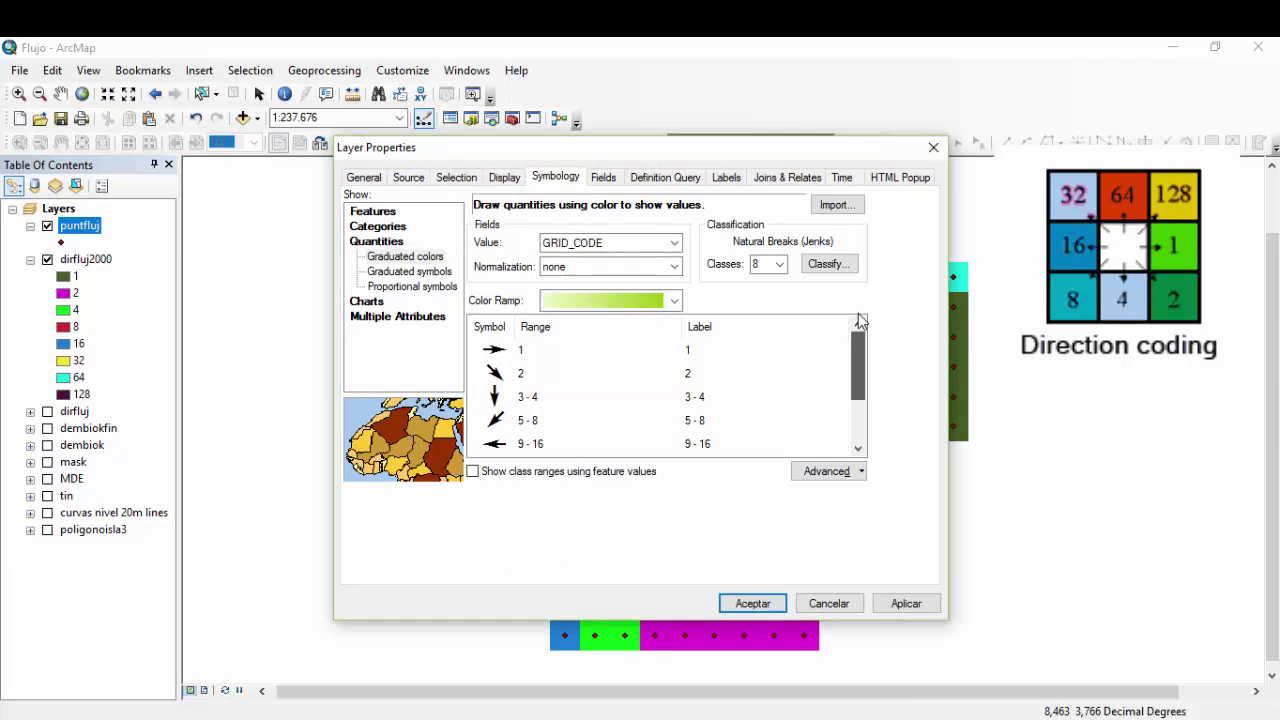
pyautogui.moveTo(858, 316); pyautogui.dragTo(858, 402)
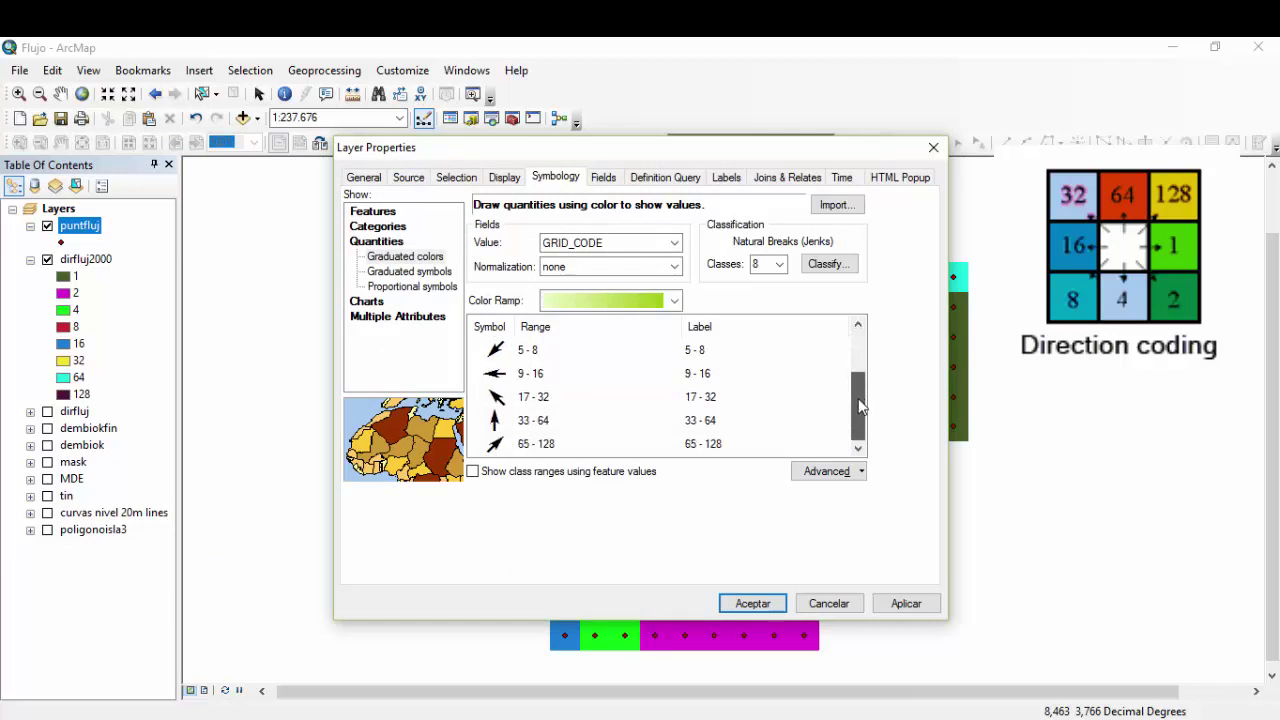
pyautogui.click(751, 603)
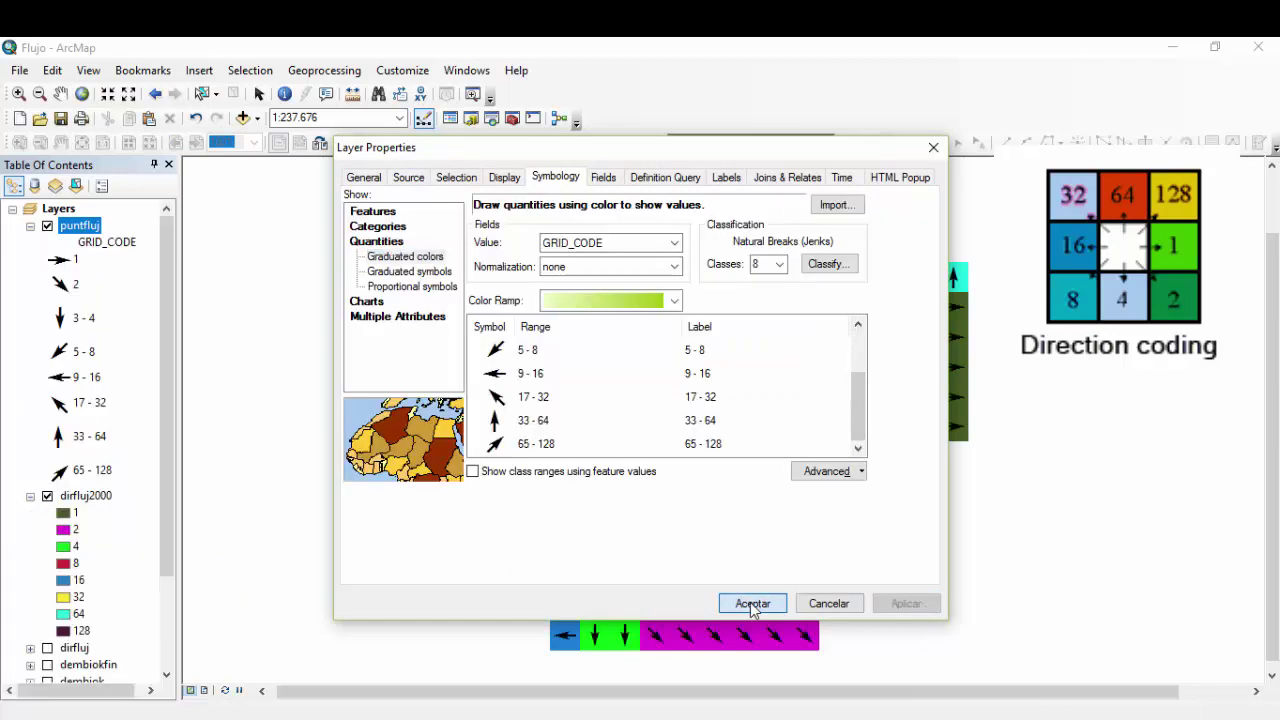
# - Recolor the class with value 4 in the dirfluj2000 layer using the light Blue fill symbol
pyautogui.click(52, 527)
pyautogui.click(300, 257)
pyautogui.click(520, 563)
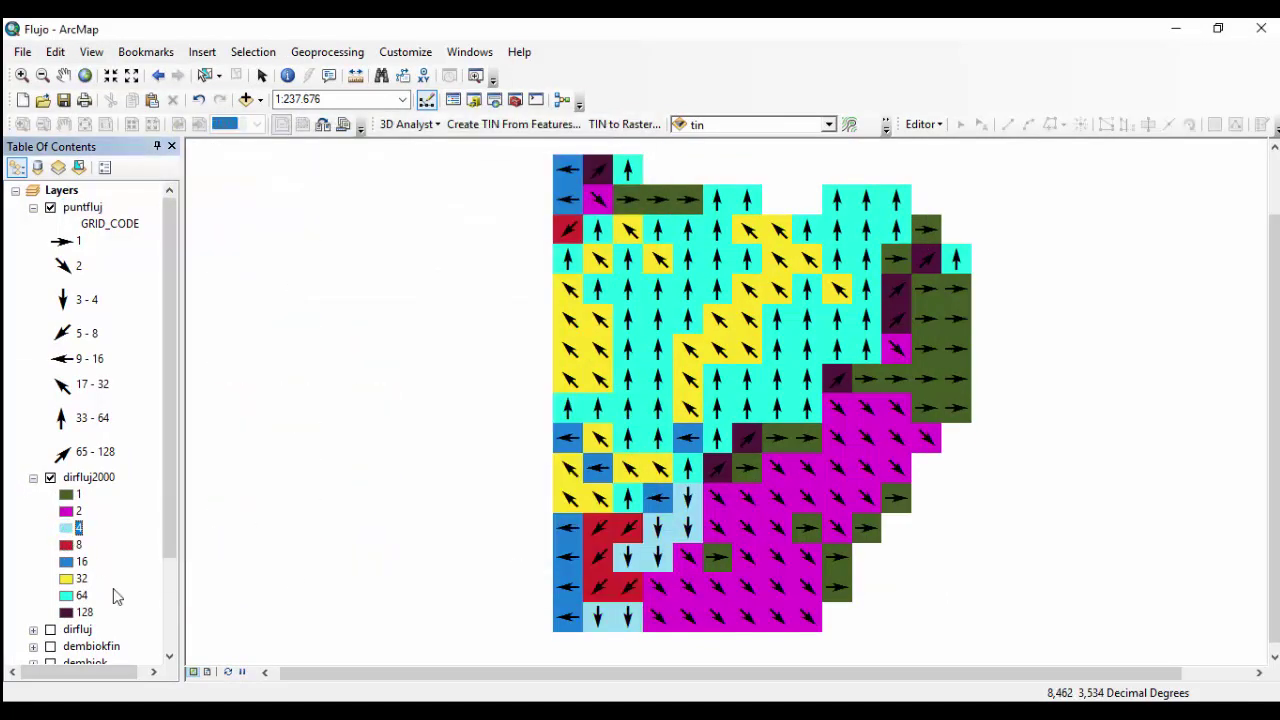
# - Recolor the class with value 128 in the dirfluj2000 layer with a light beige fill symbol
pyautogui.click(66, 612)
pyautogui.click(376, 256)
pyautogui.click(376, 330)
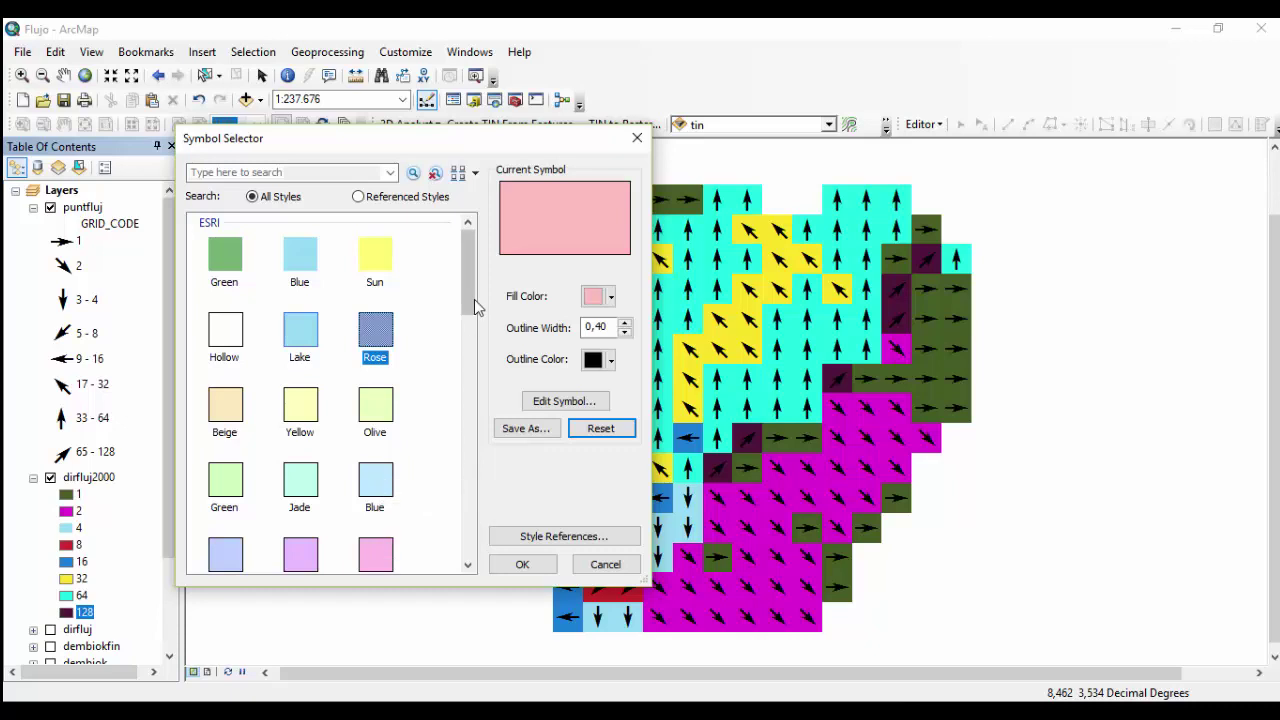
pyautogui.scroll(-5, 376, 405)
pyautogui.scroll(3, 300, 420)
pyautogui.click(297, 430)
pyautogui.click(522, 564)
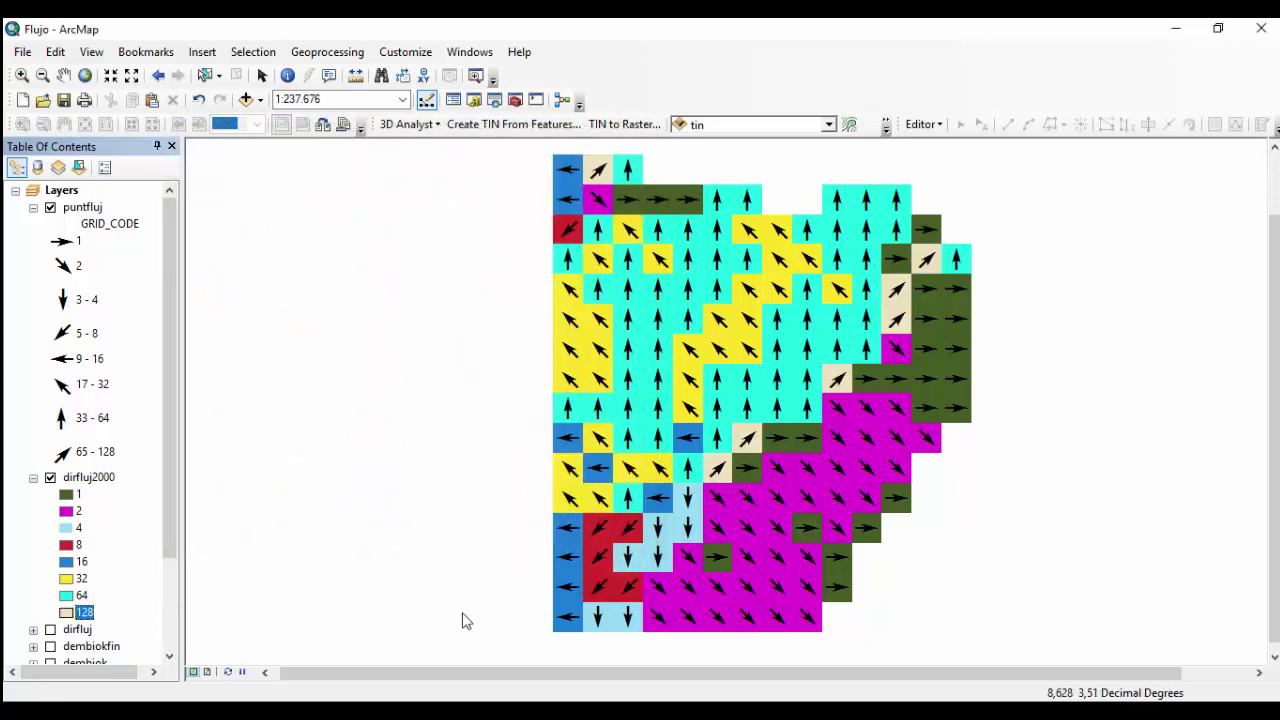
# - Change the label of the puntfluj class with value 1 to "Este" and apply it to the layer
pyautogui.doubleClick(82, 207)
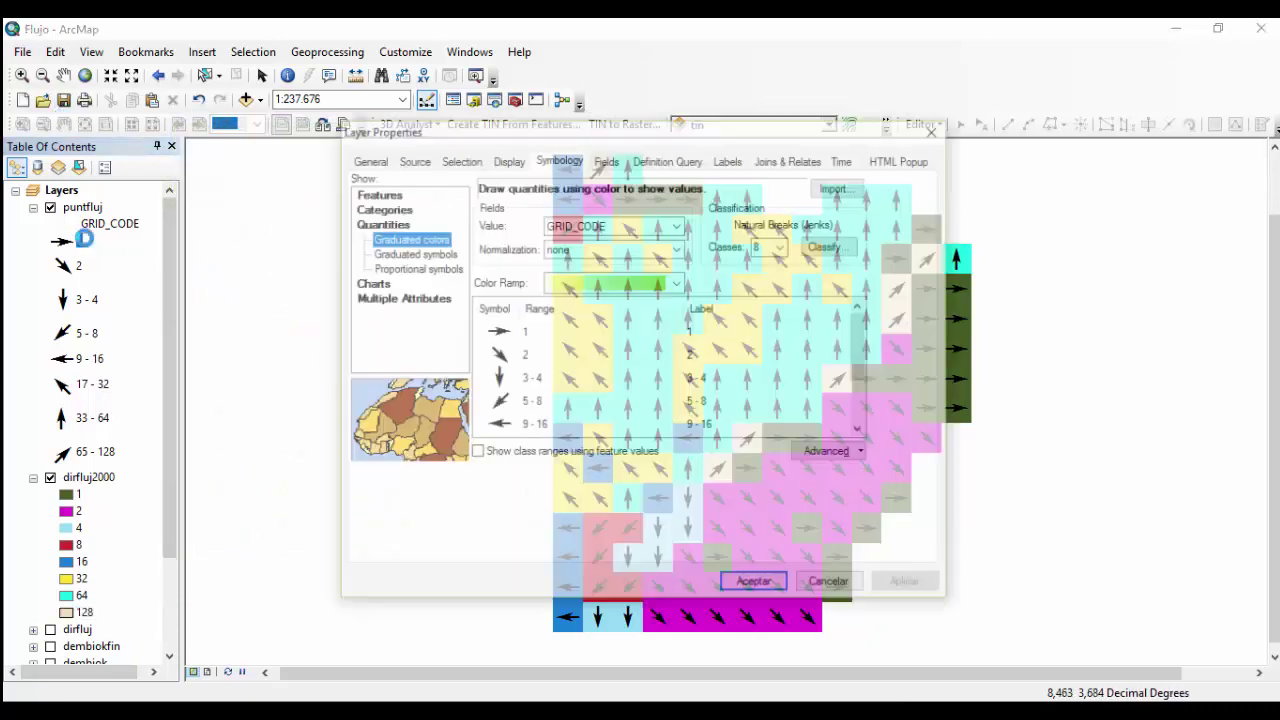
pyautogui.click(693, 331)
pyautogui.write('Este')
pyautogui.press('Return')
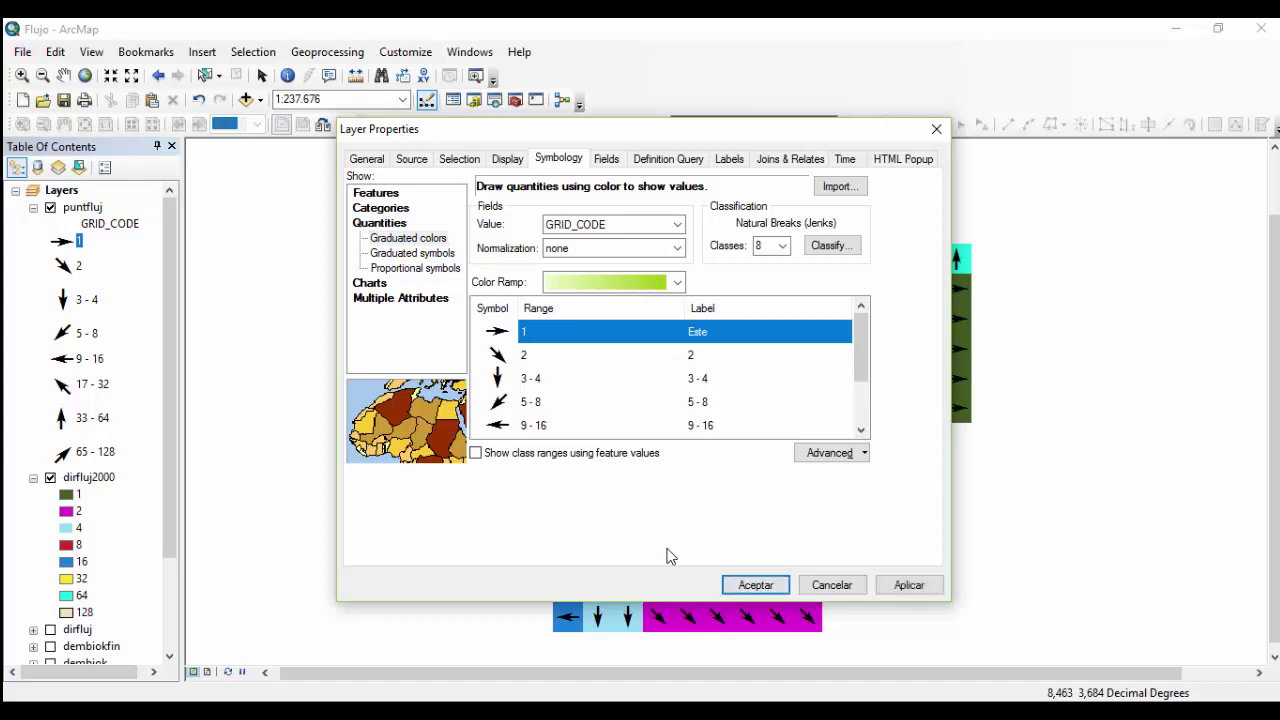
pyautogui.click(756, 586)
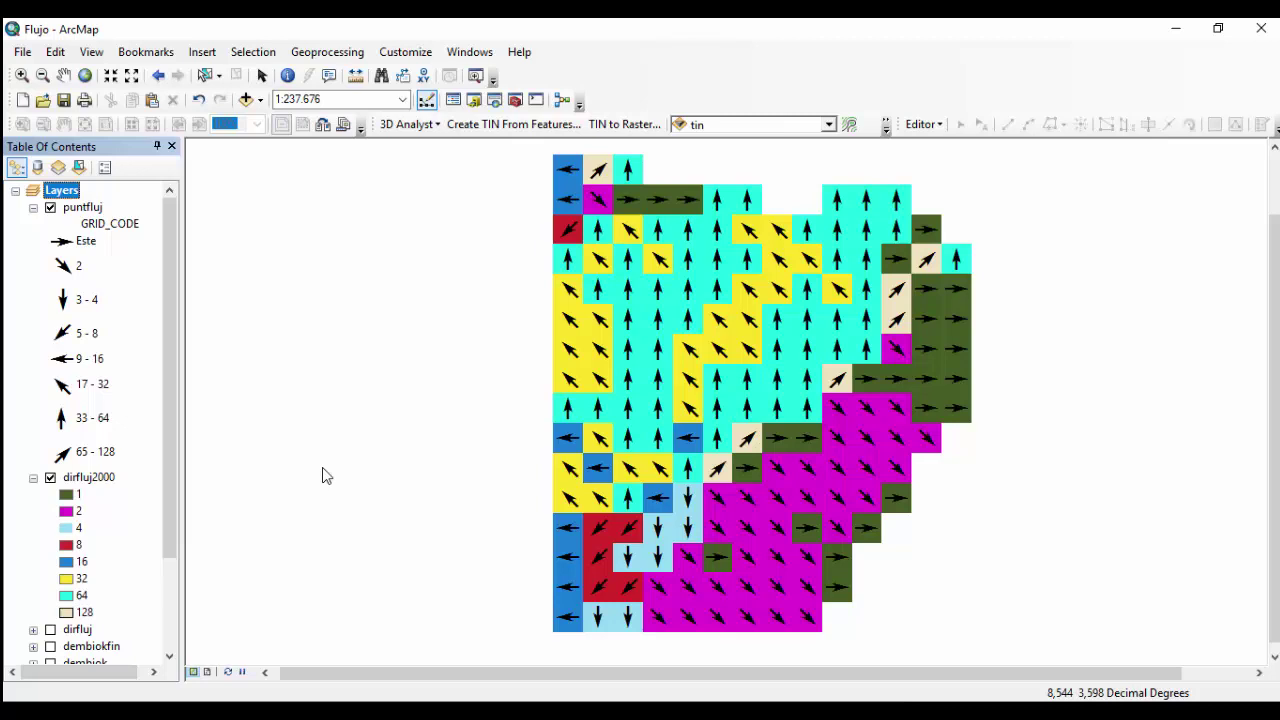